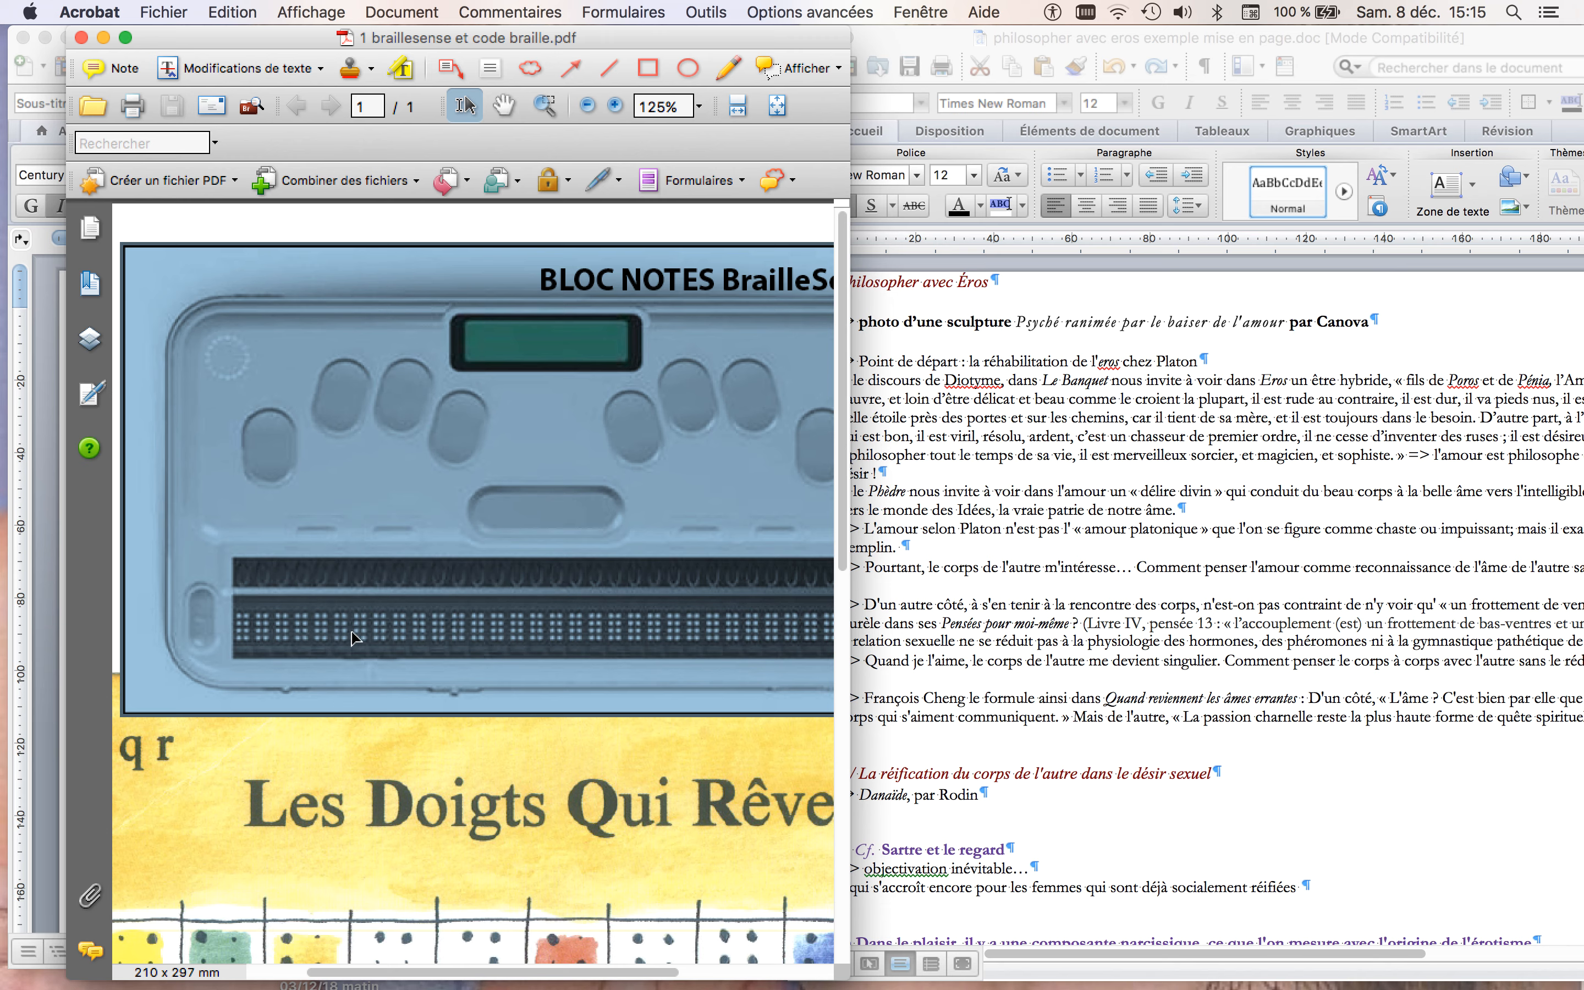
Reduce the magnification of the BrailleSense PDF to 80% so the whole page width fits
click(587, 105)
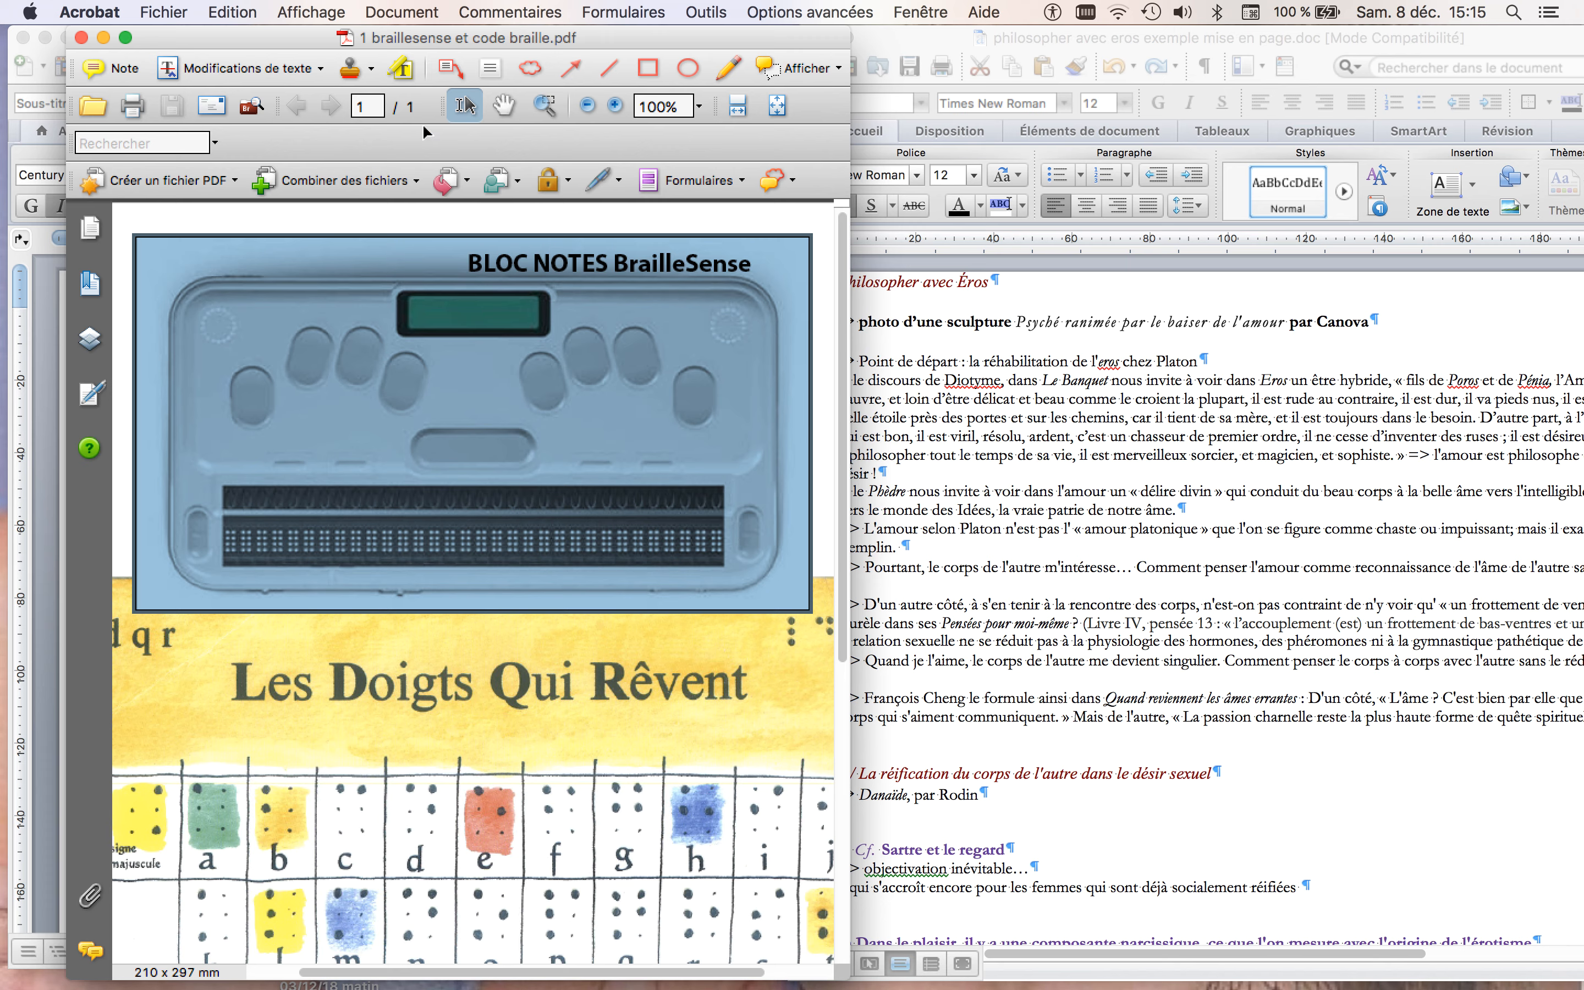
click(589, 108)
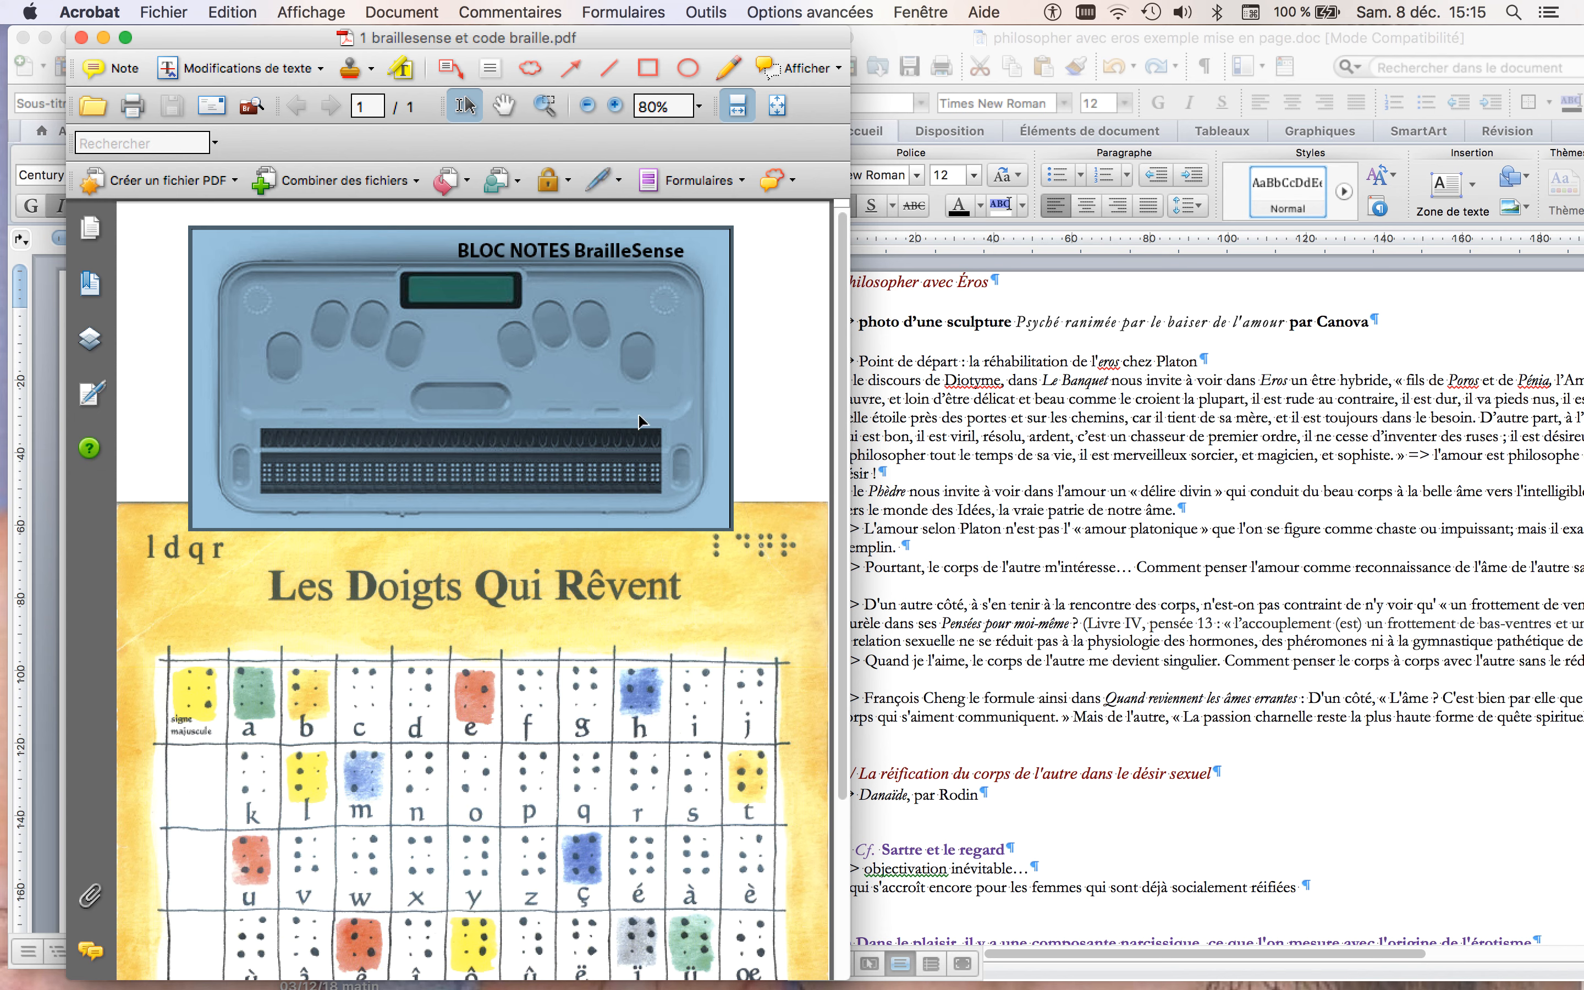
mouse_move(642, 420)
Close the BrailleSense PDF and switch to Word with philosopher avec eros.docx as the active document
click(902, 609)
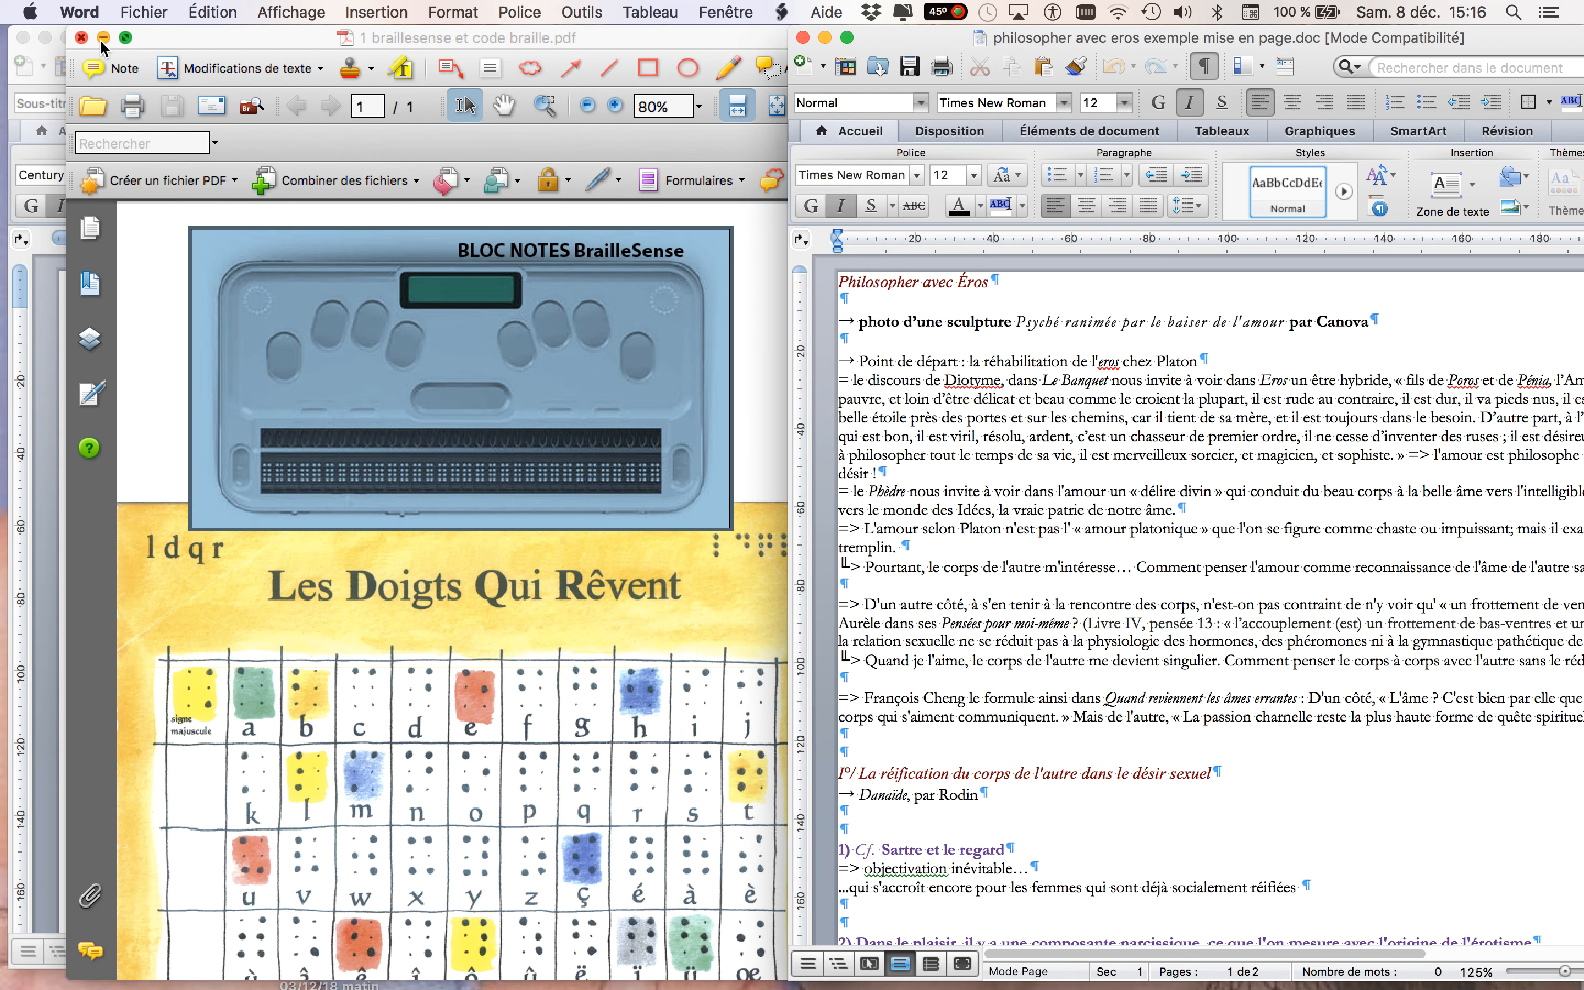
click(82, 38)
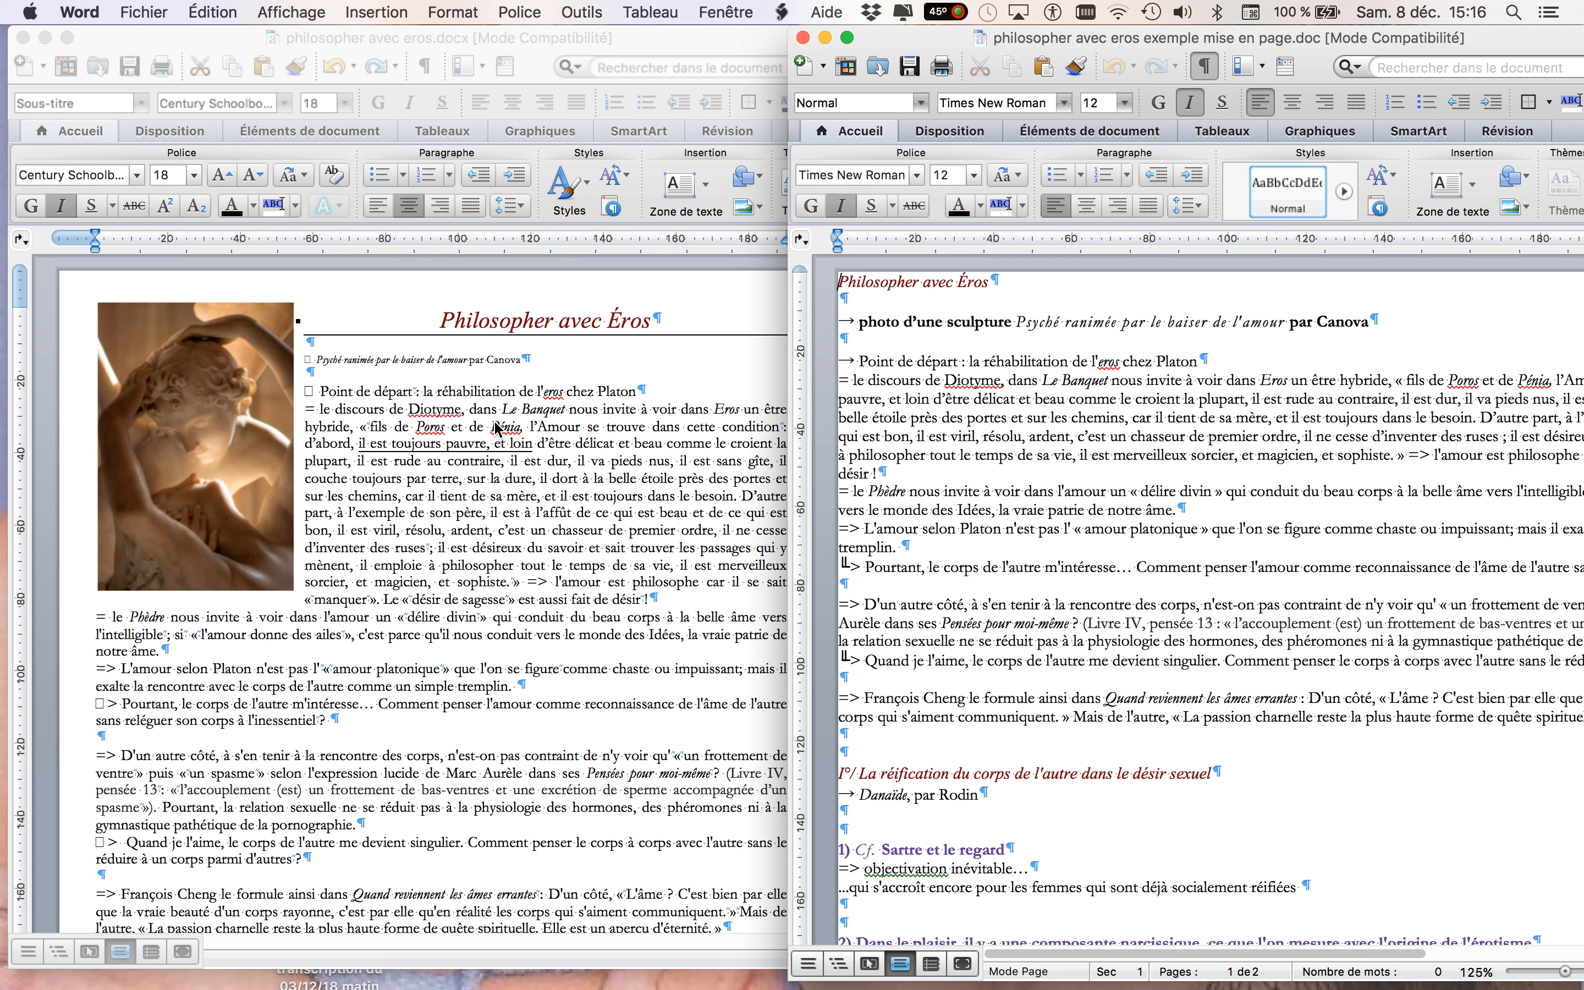
click(345, 597)
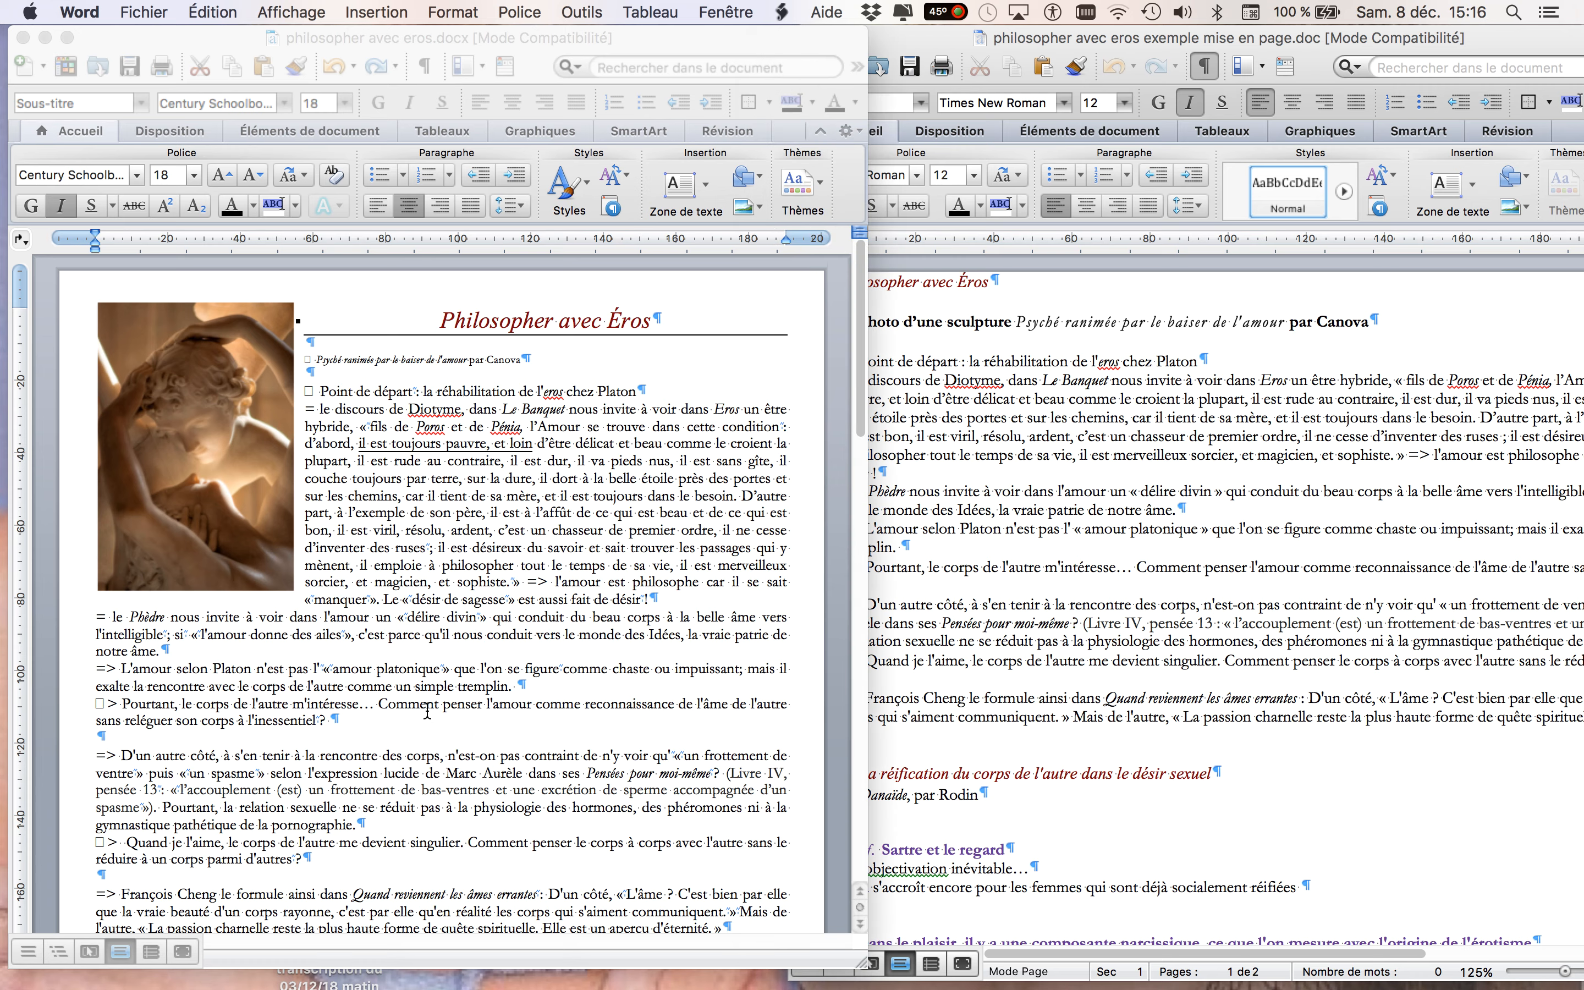
Open the document's header and footer view to examine those areas on both pages, and return to the body text
scroll(427, 711, down, 10)
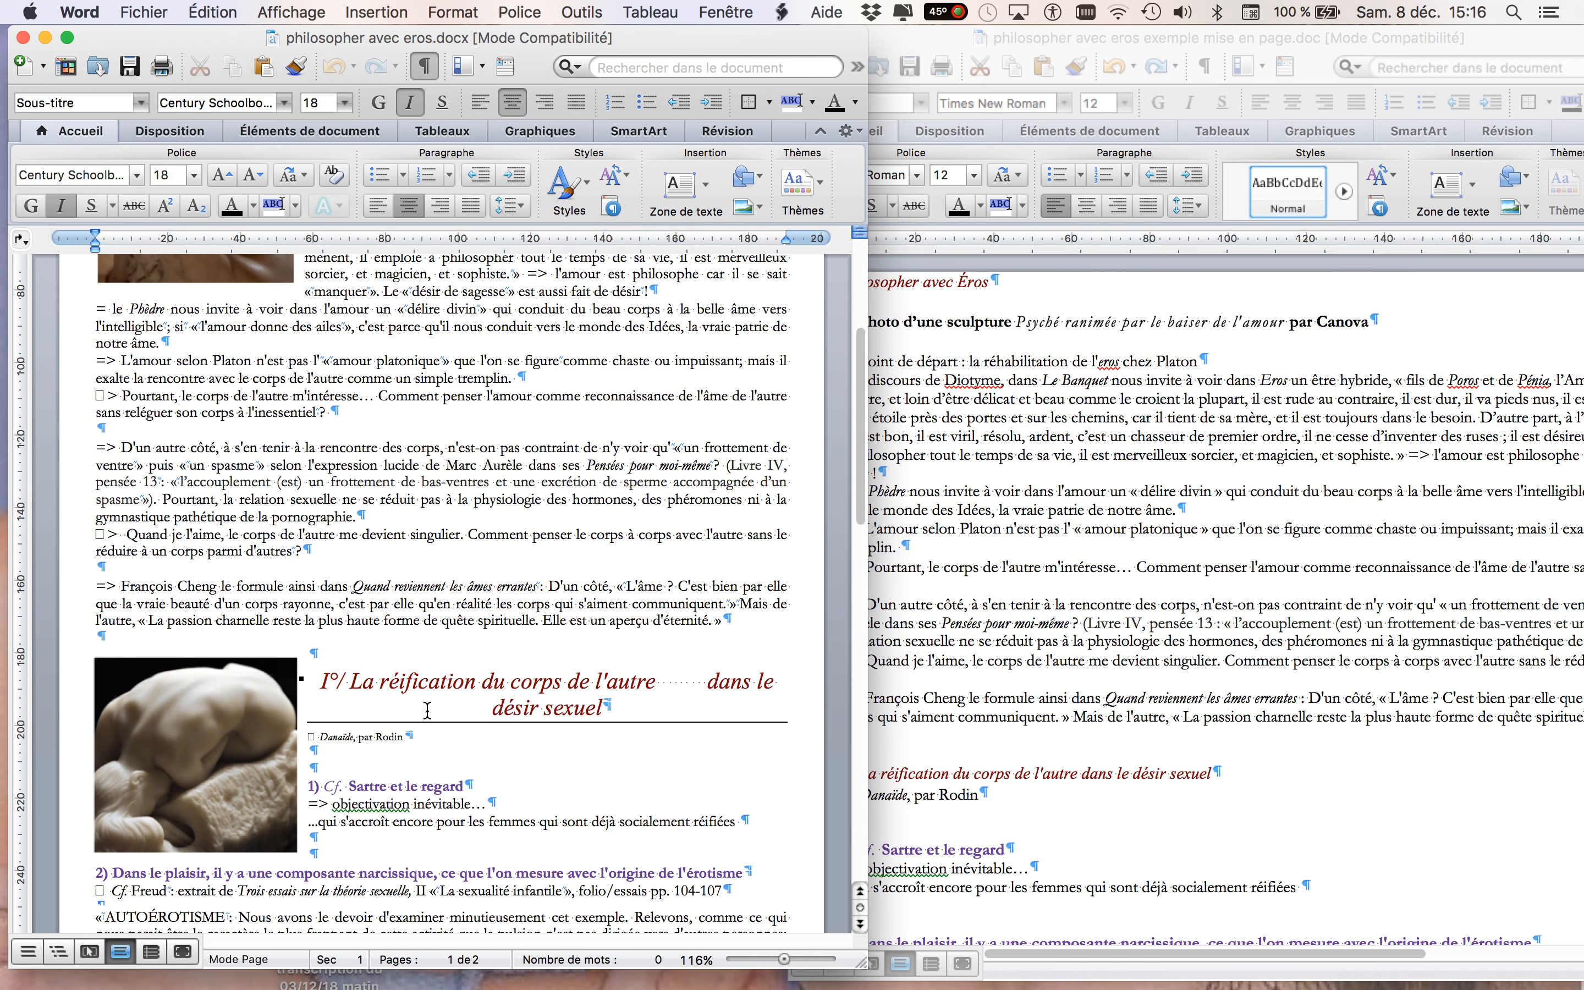
scroll(427, 711, down, 4)
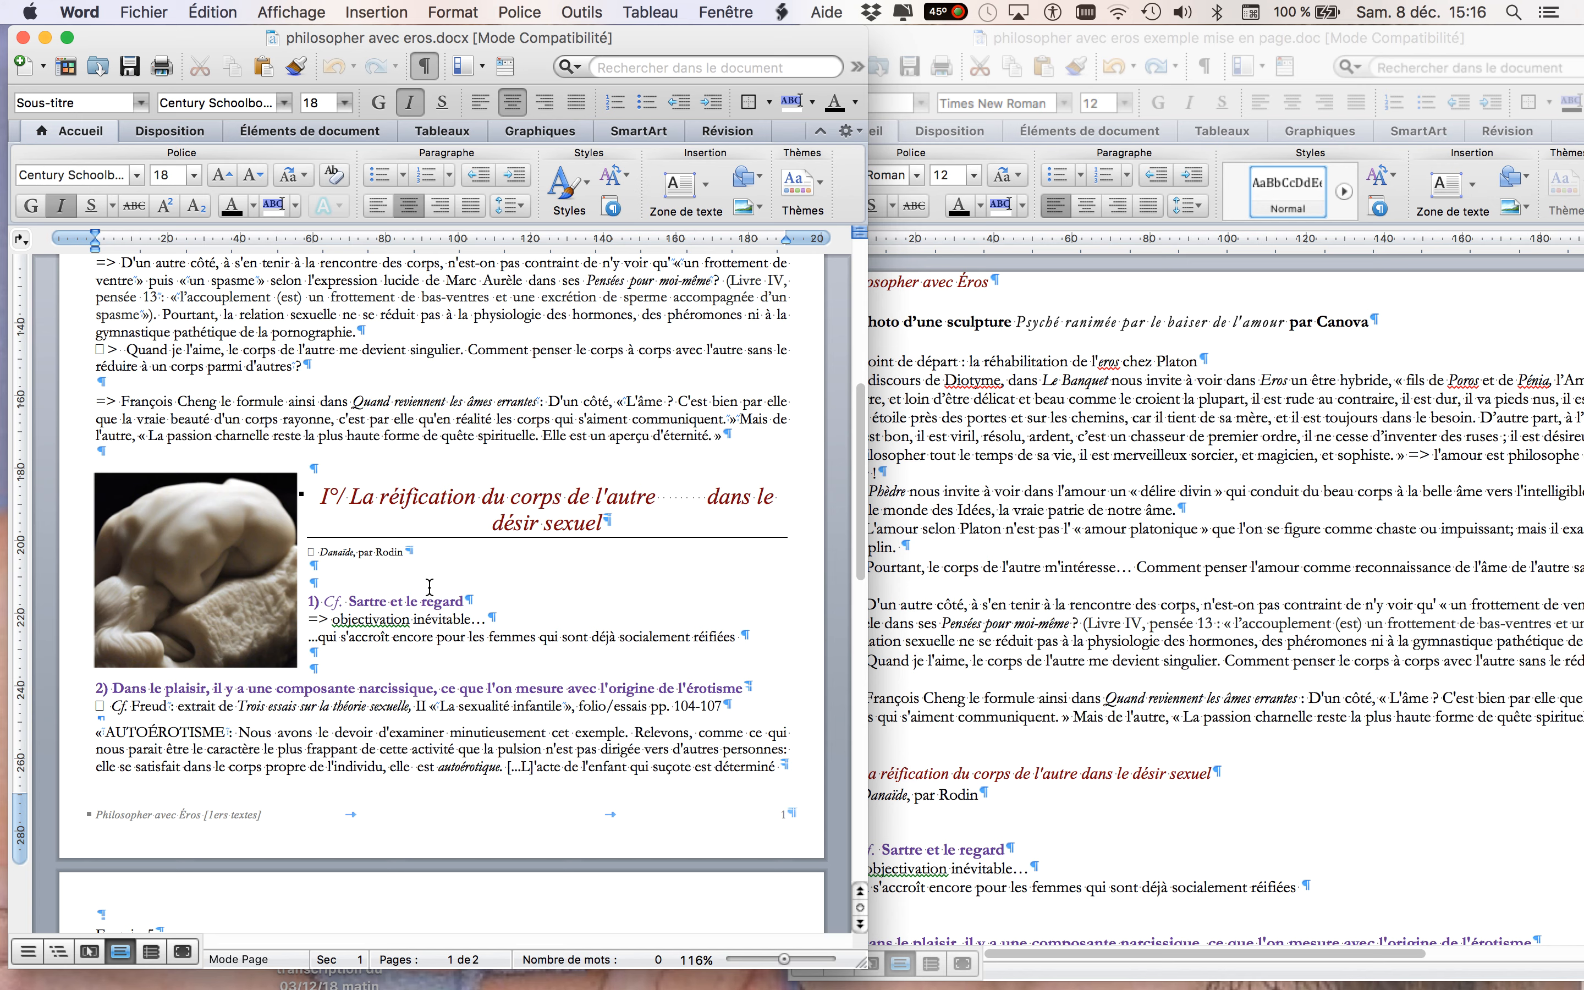
click(286, 16)
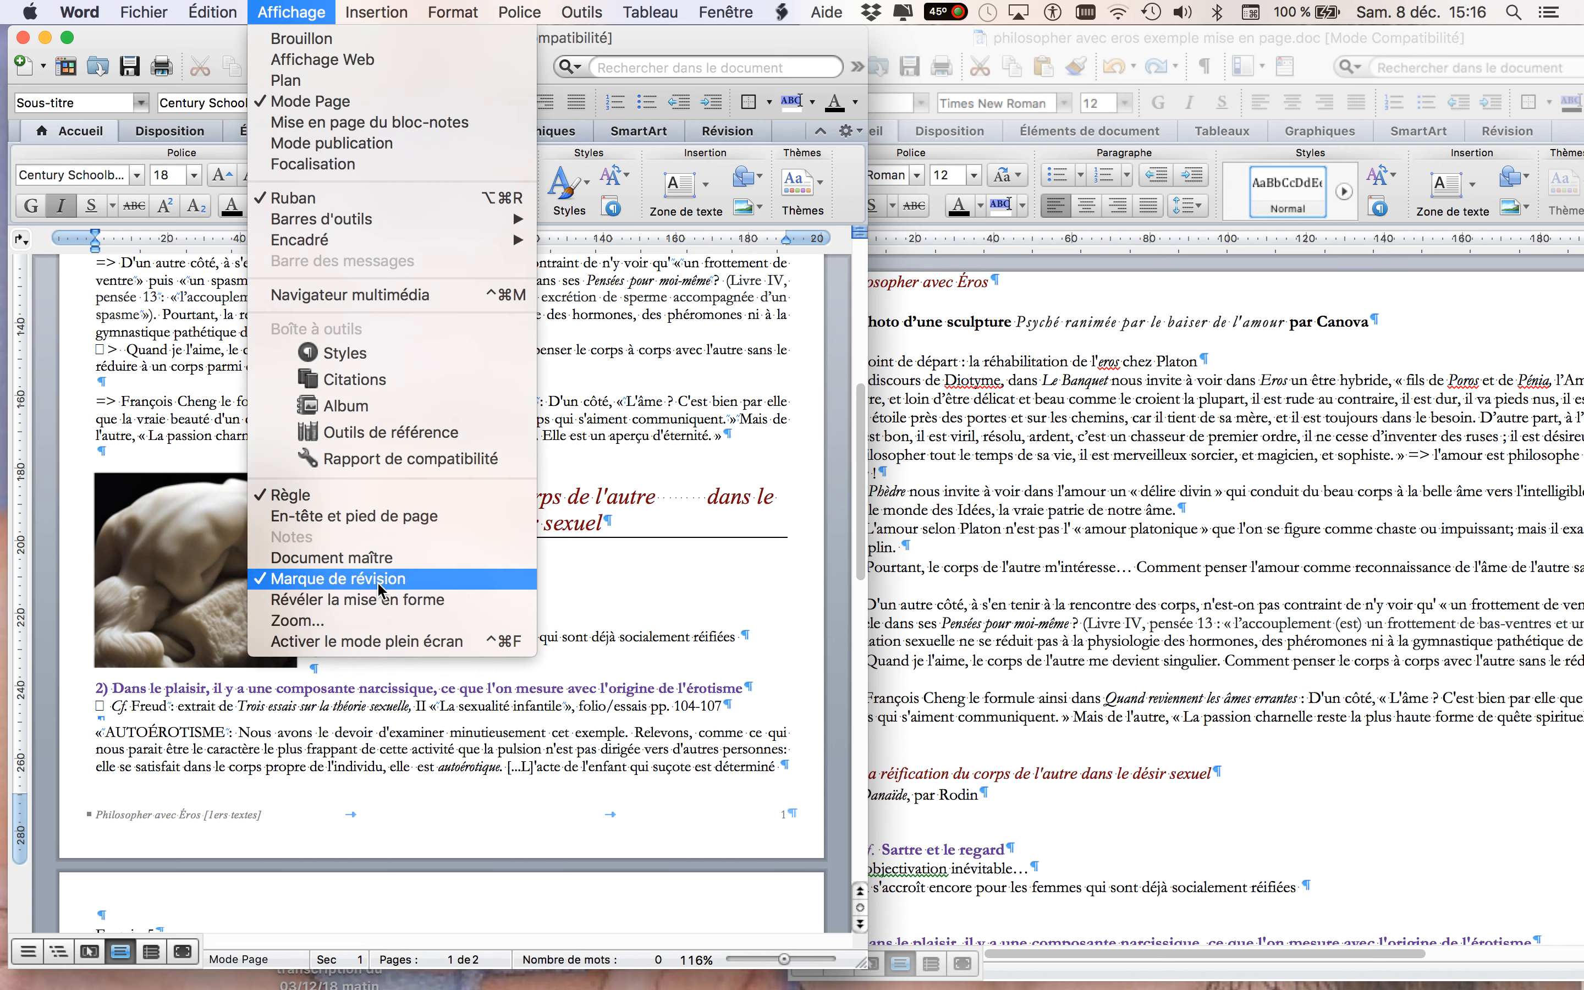
click(367, 517)
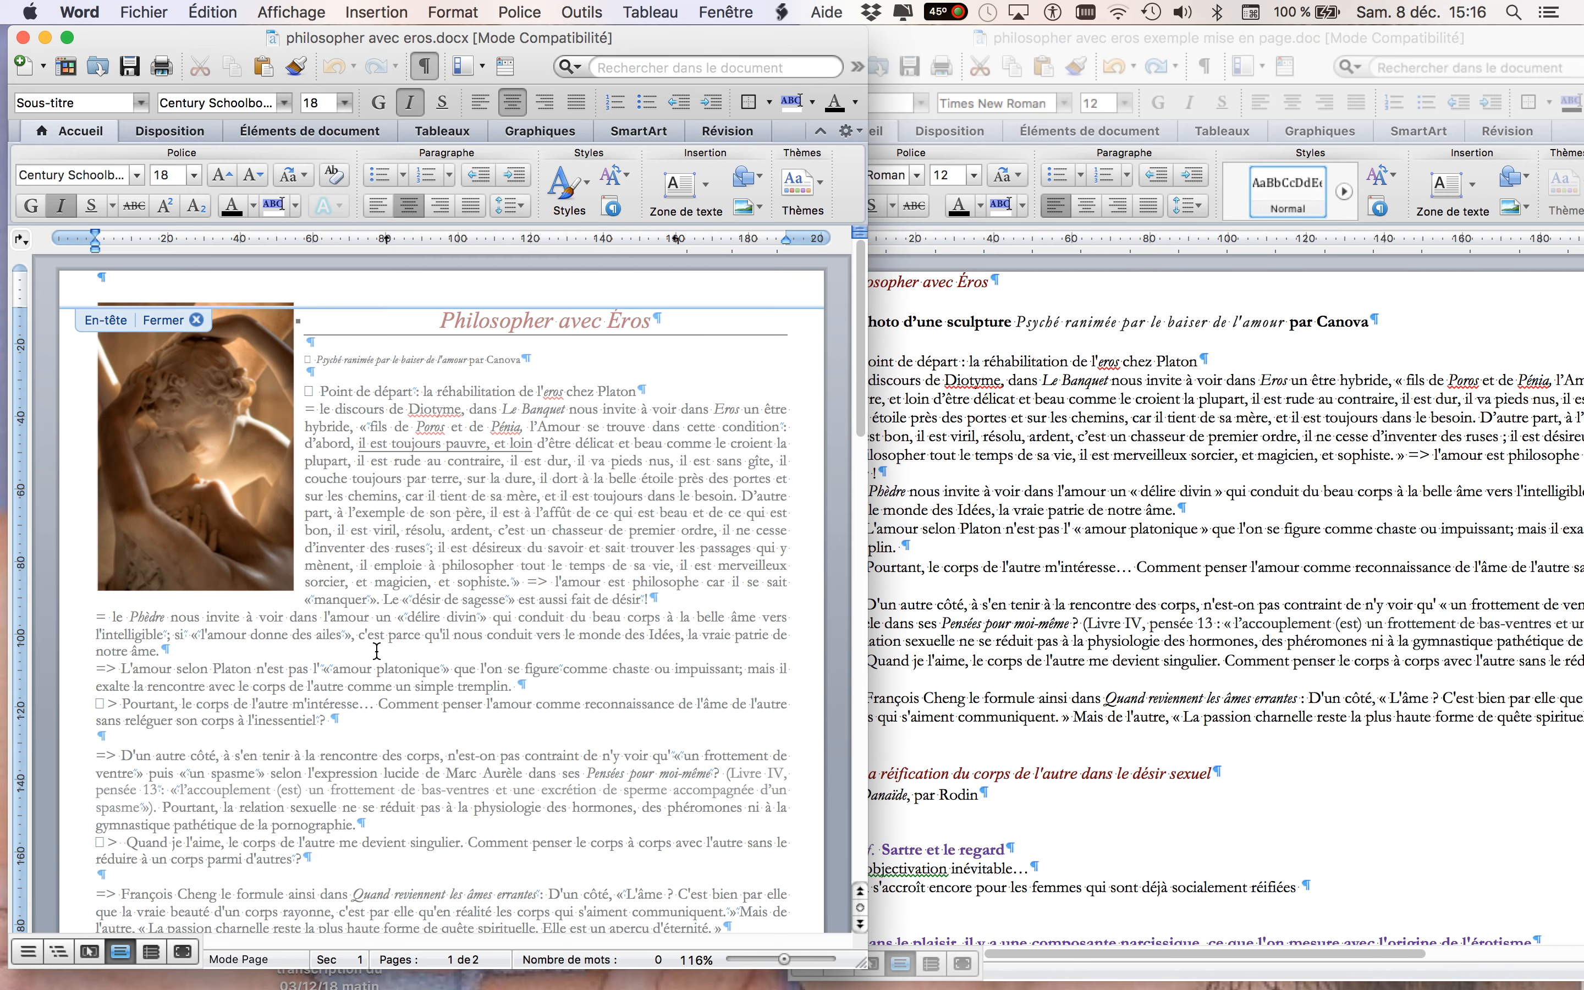
scroll(376, 733, down, 5)
scroll(376, 732, down, 7)
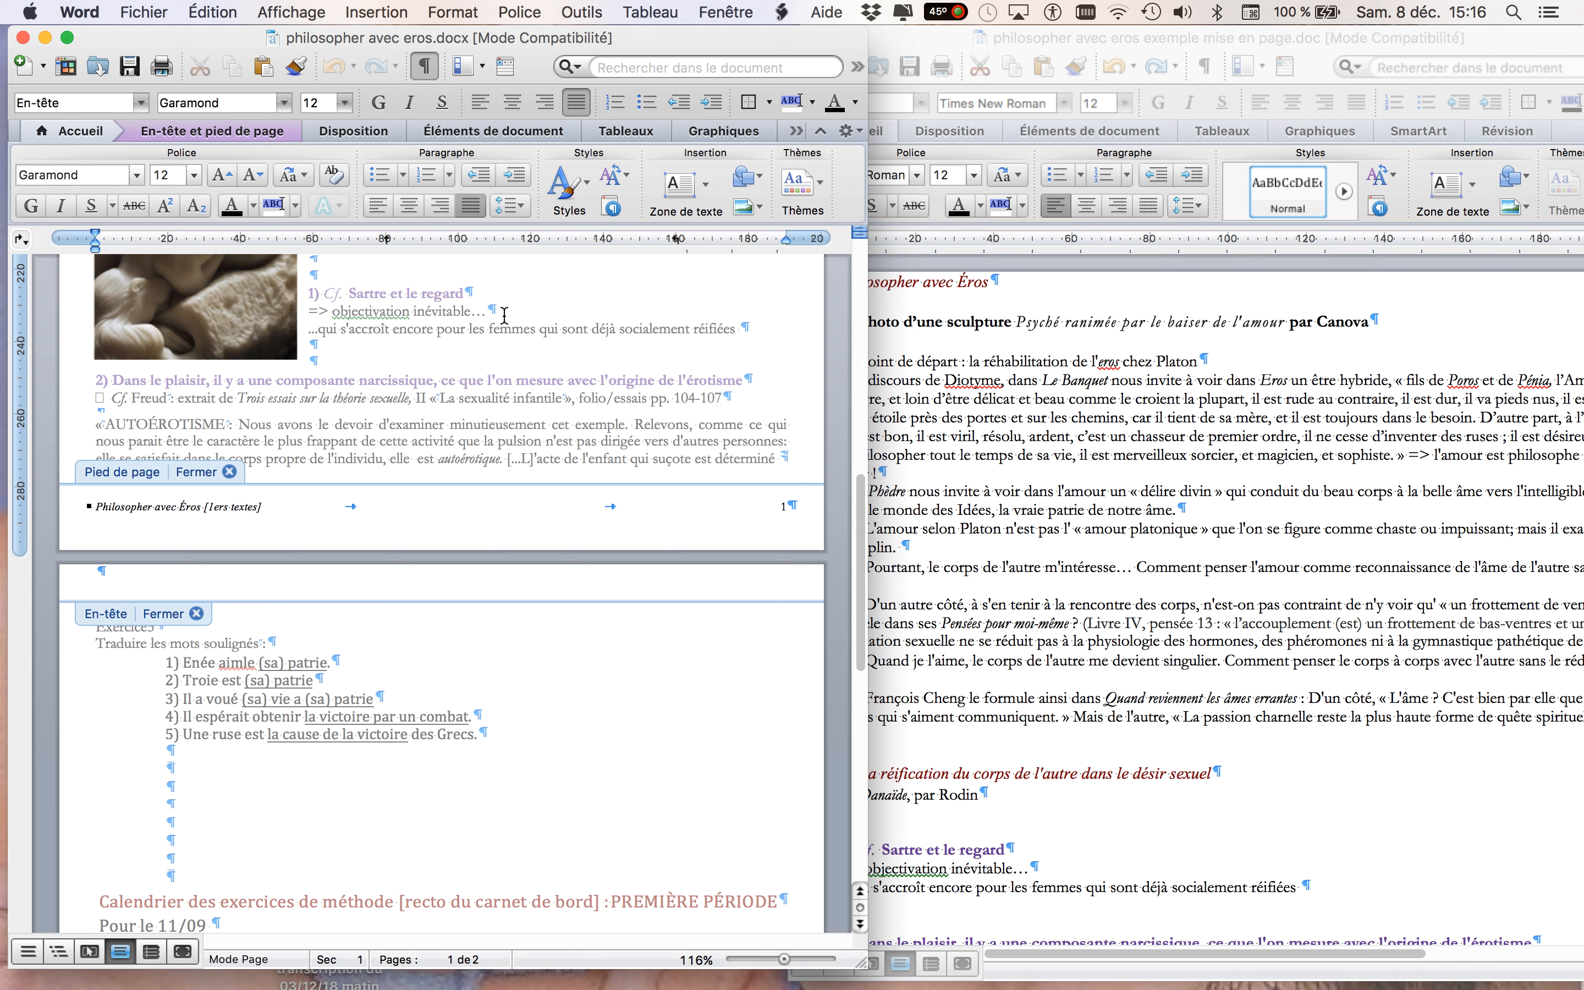
click(298, 10)
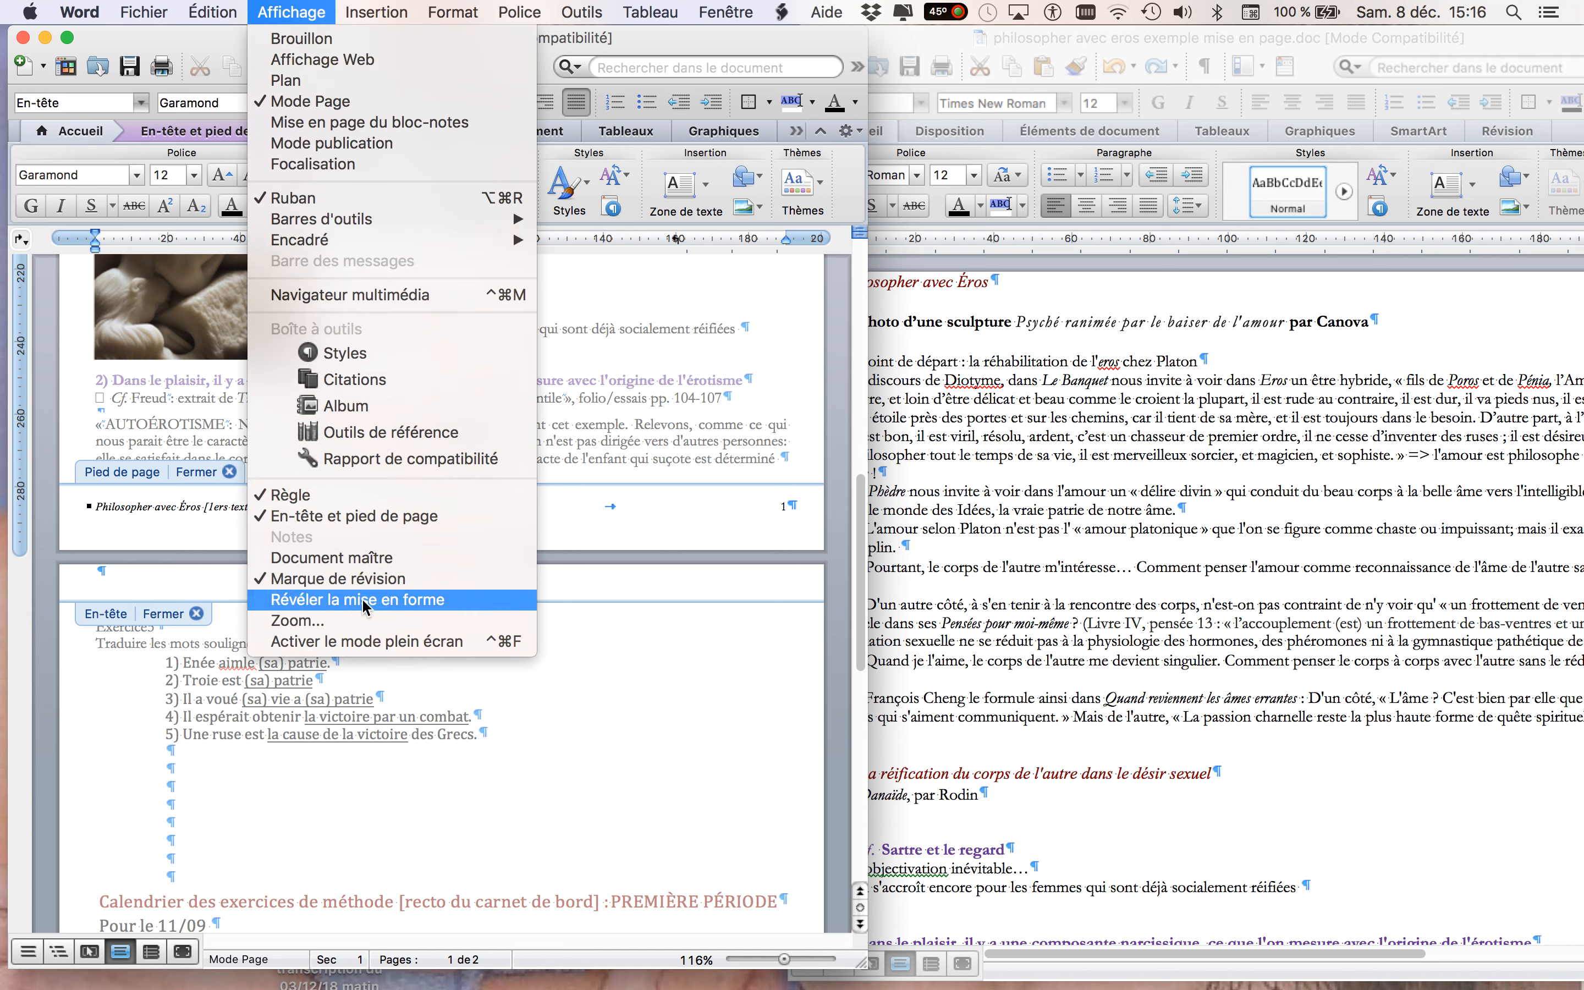
click(365, 516)
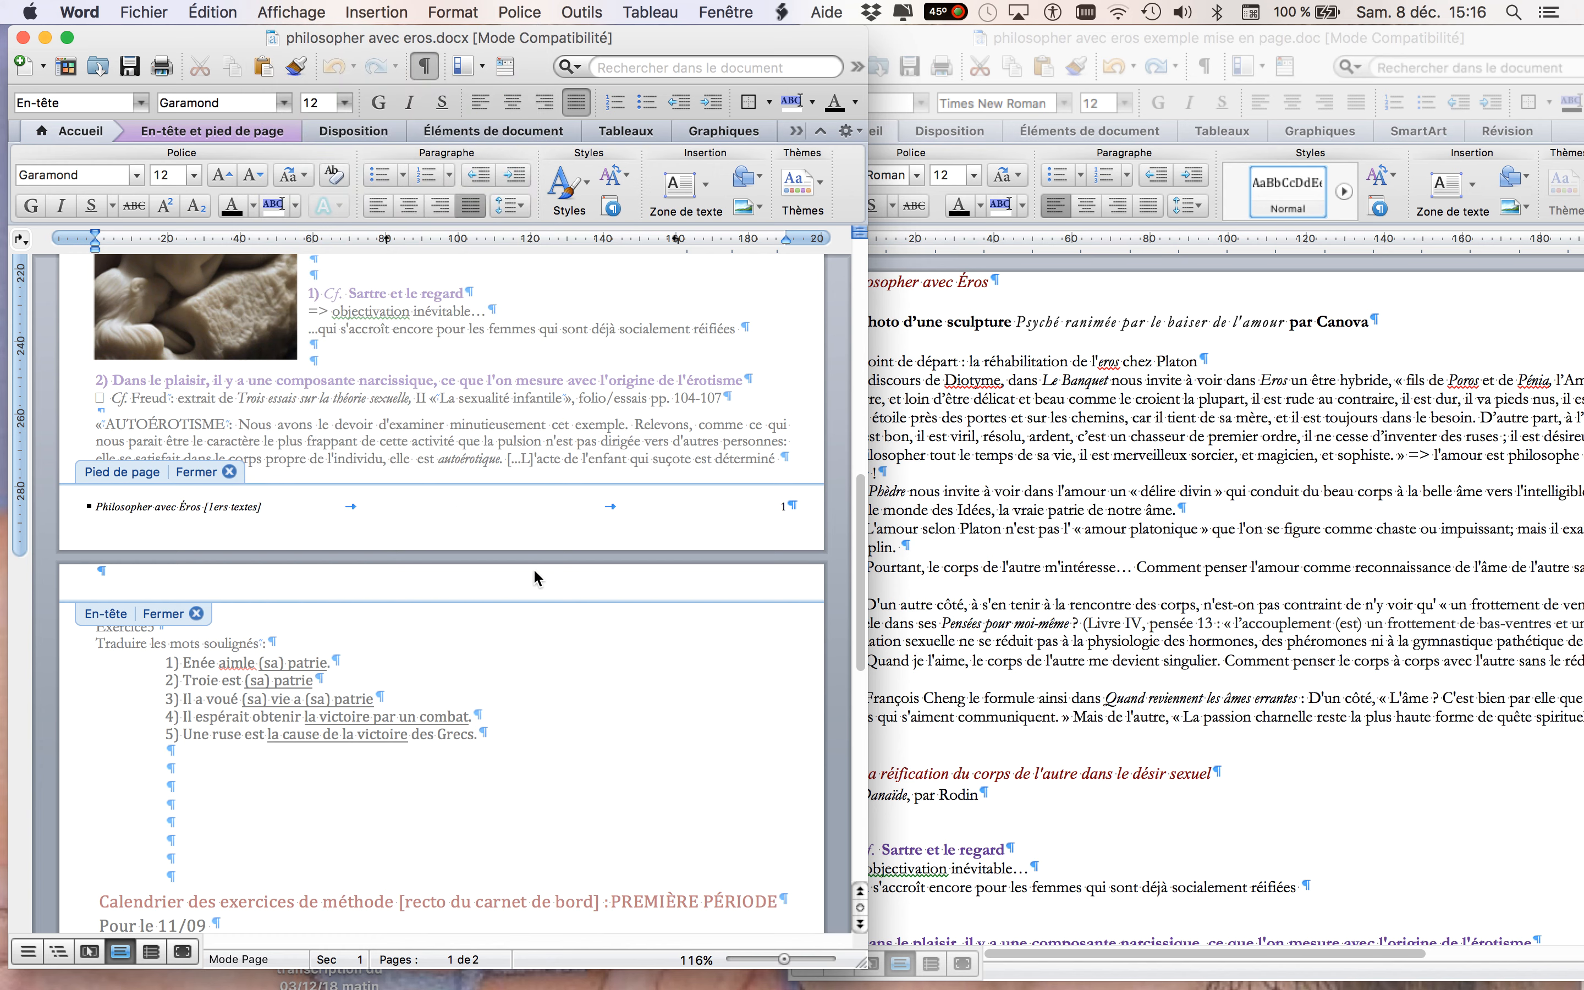
scroll(502, 574, down, 5)
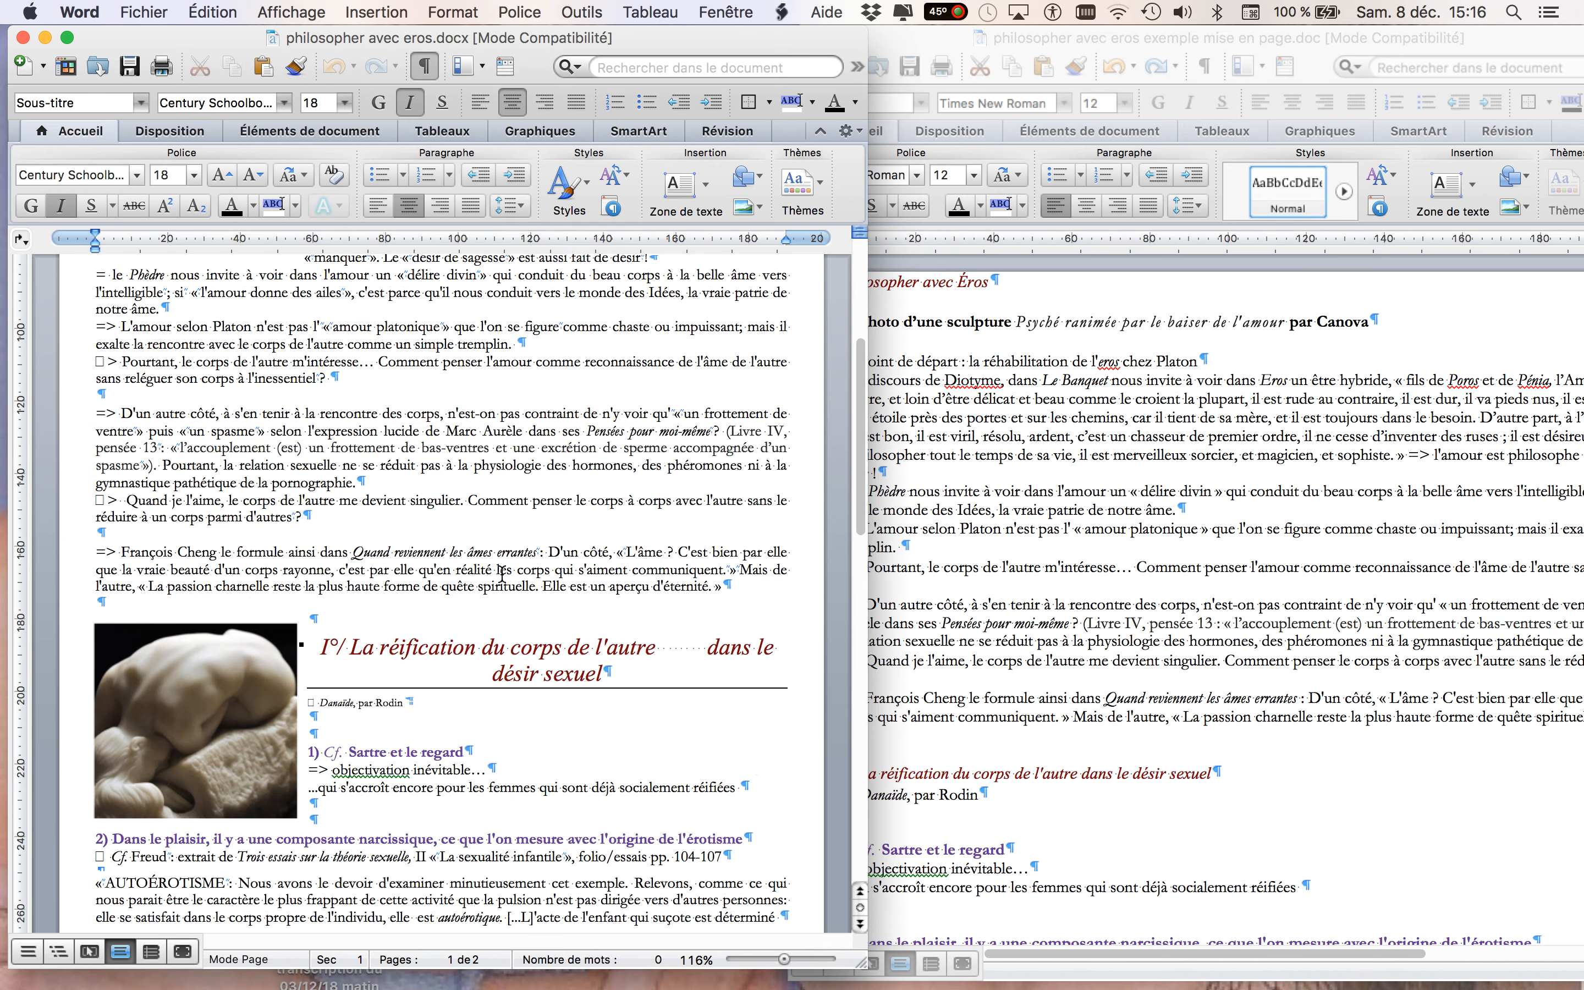
Try writing "(page 1)" by hand at the end of the AUTOÉROTISME paragraph, and delete it again
scroll(501, 574, down, 5)
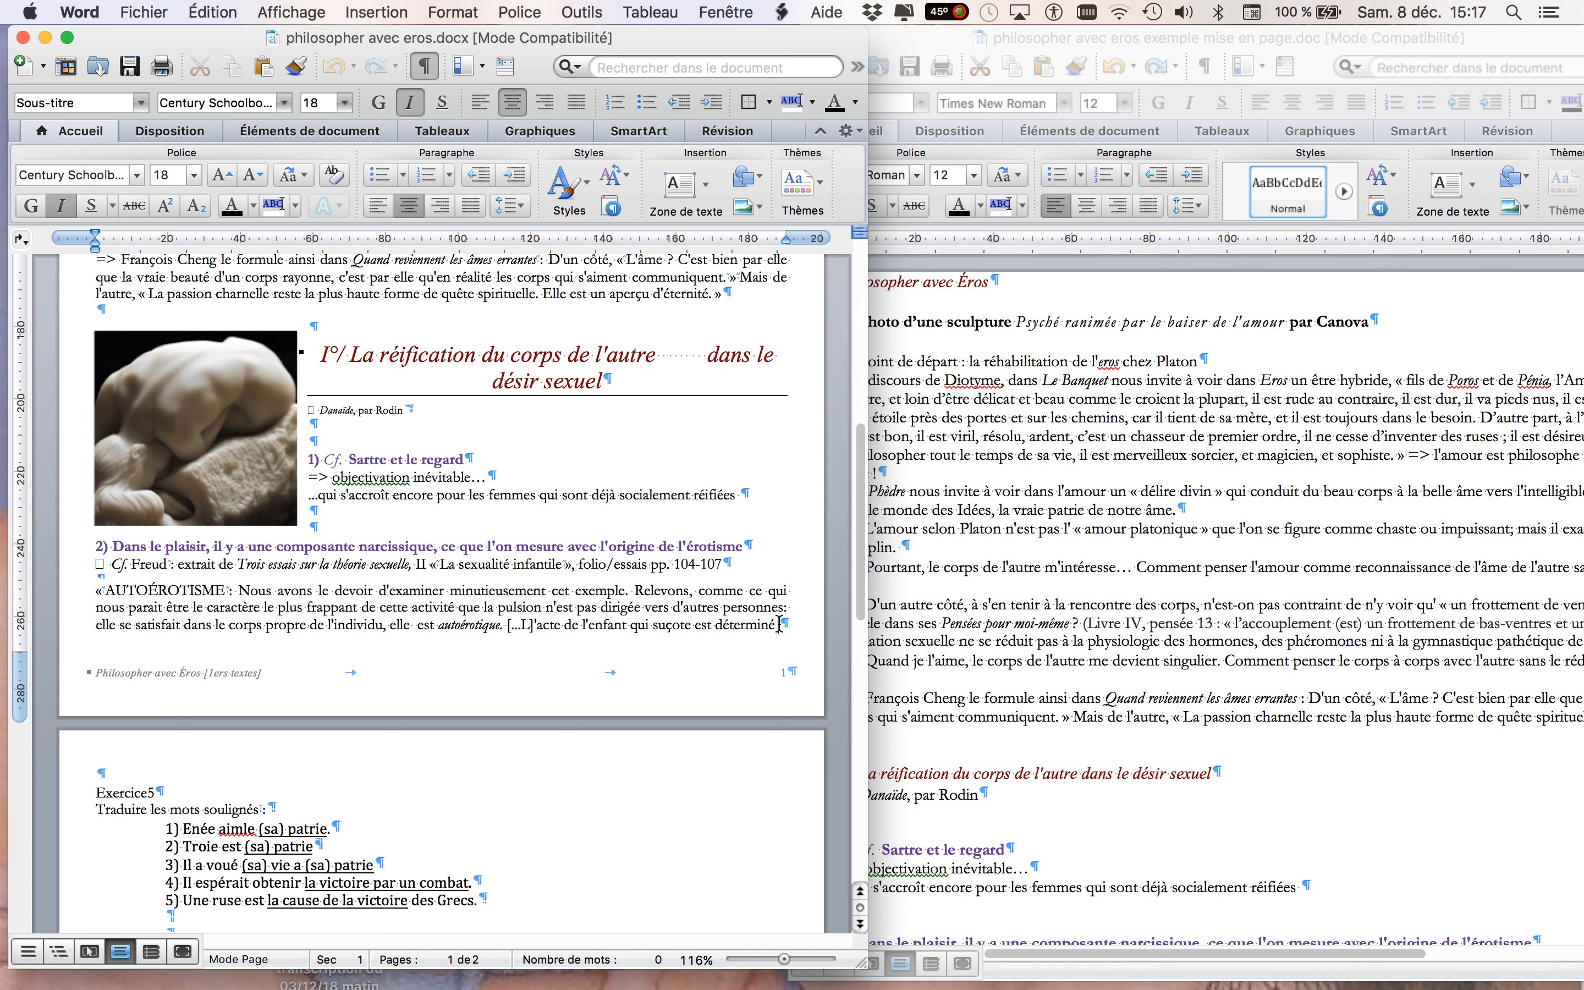
click(778, 625)
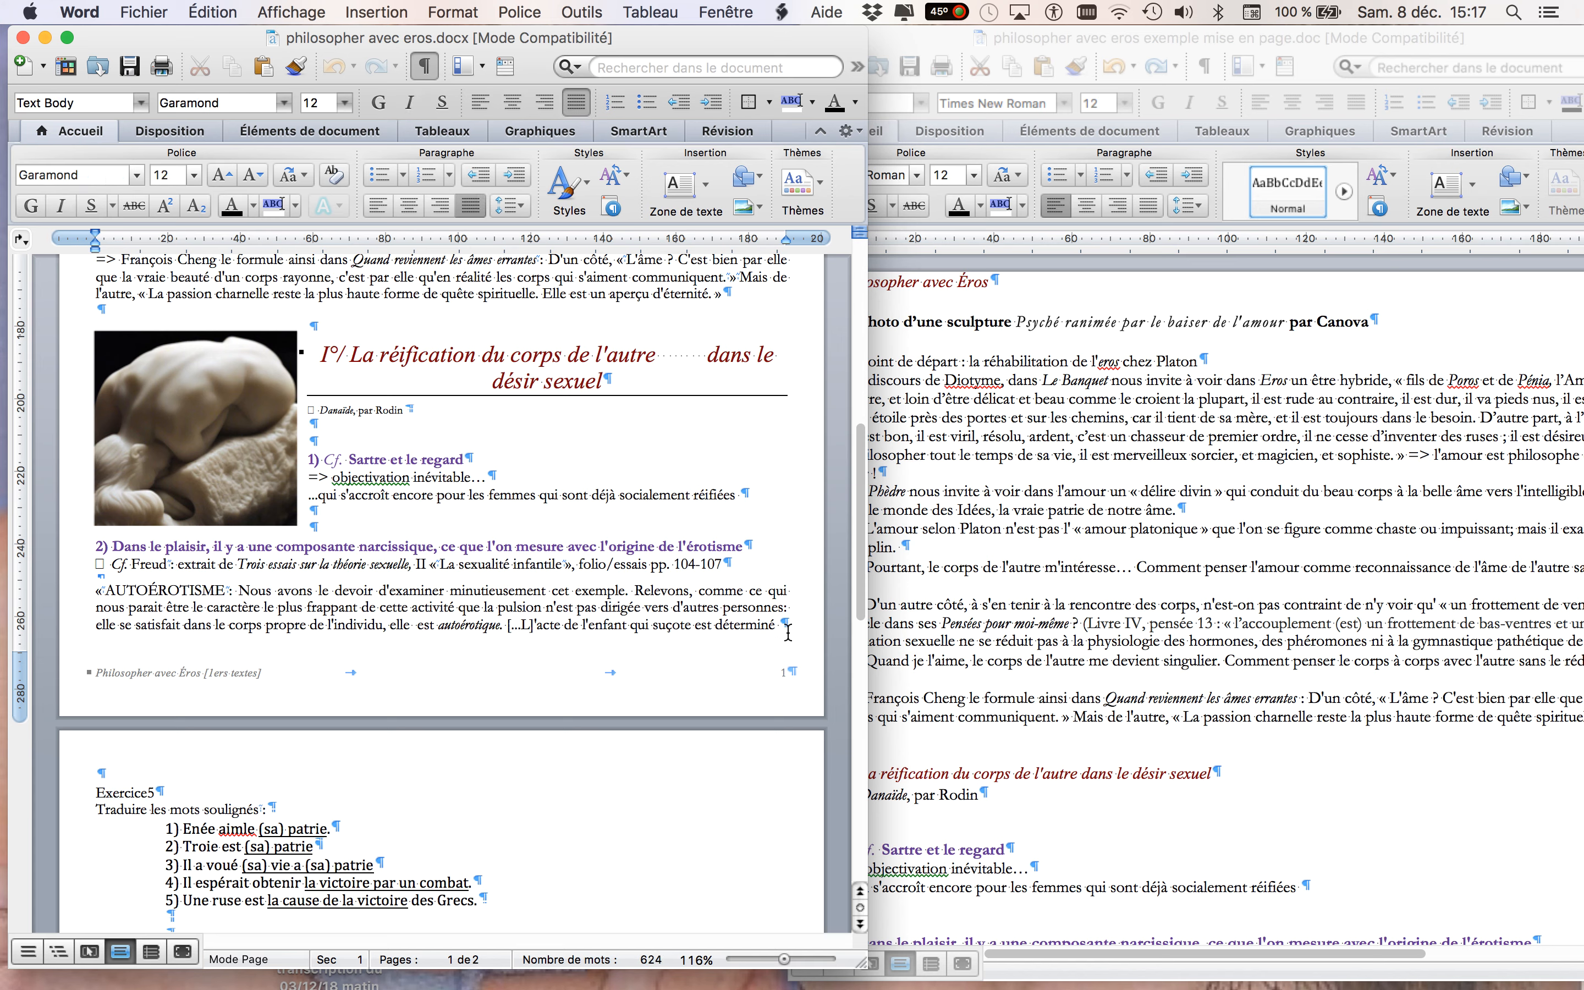
text((page)
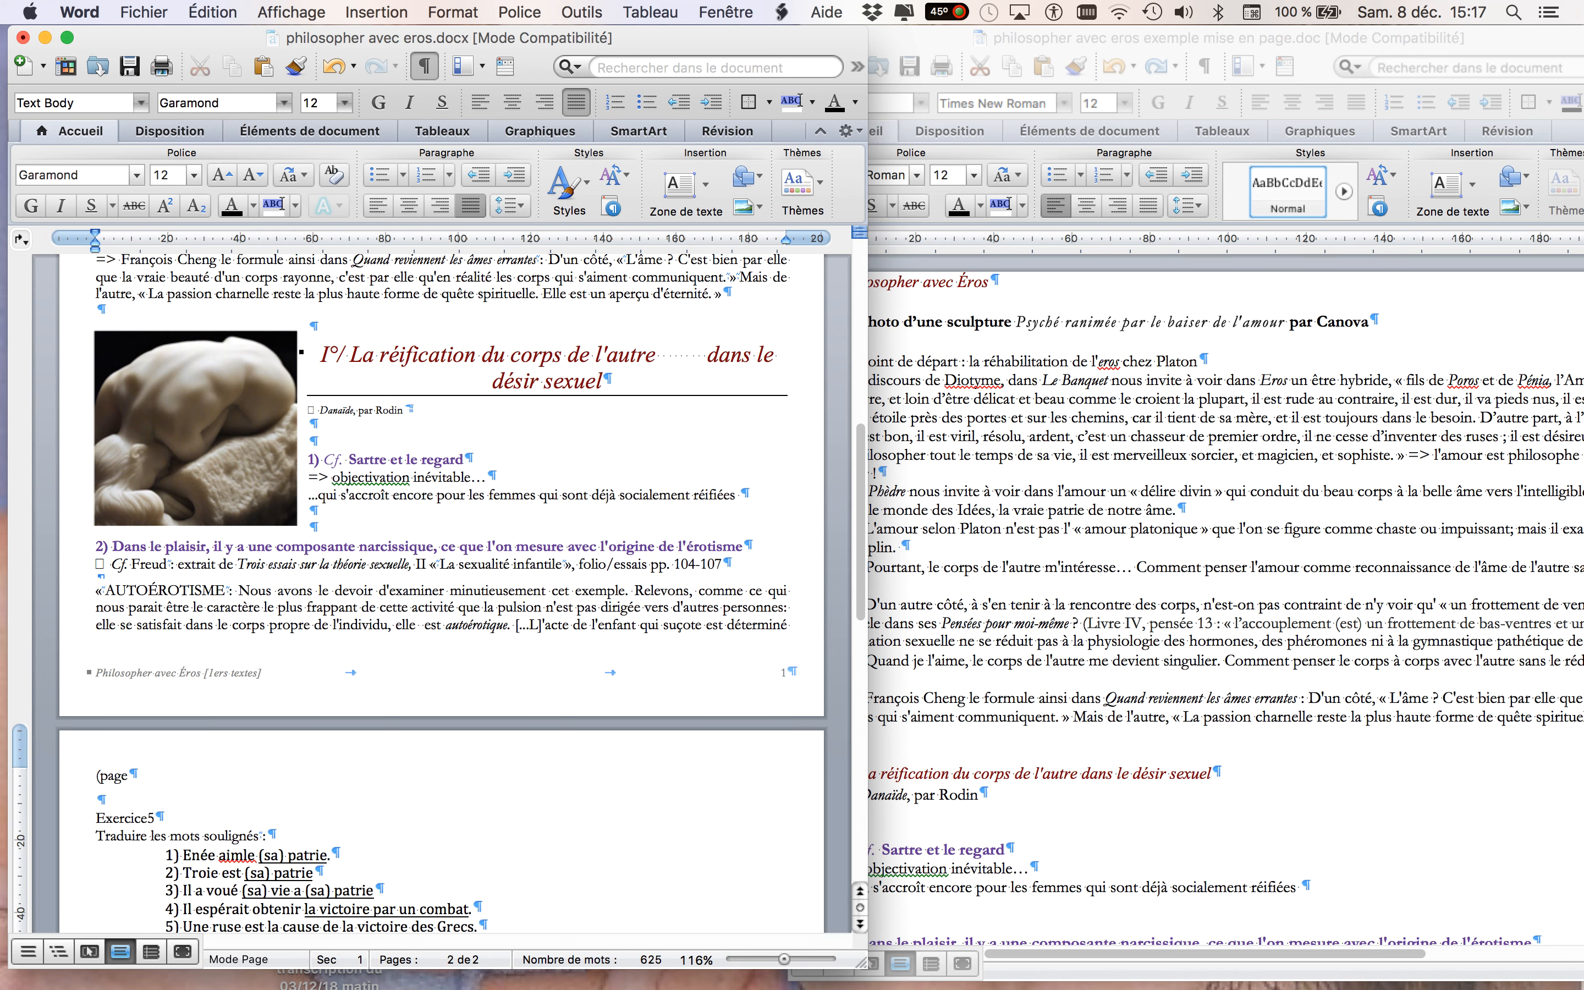
text(1))
key(BackSpace)
key(BackSpace)
key(BackSpace)
key(BackSpace)
key(BackSpace)
key(BackSpace)
key(BackSpace)
key(BackSpace)
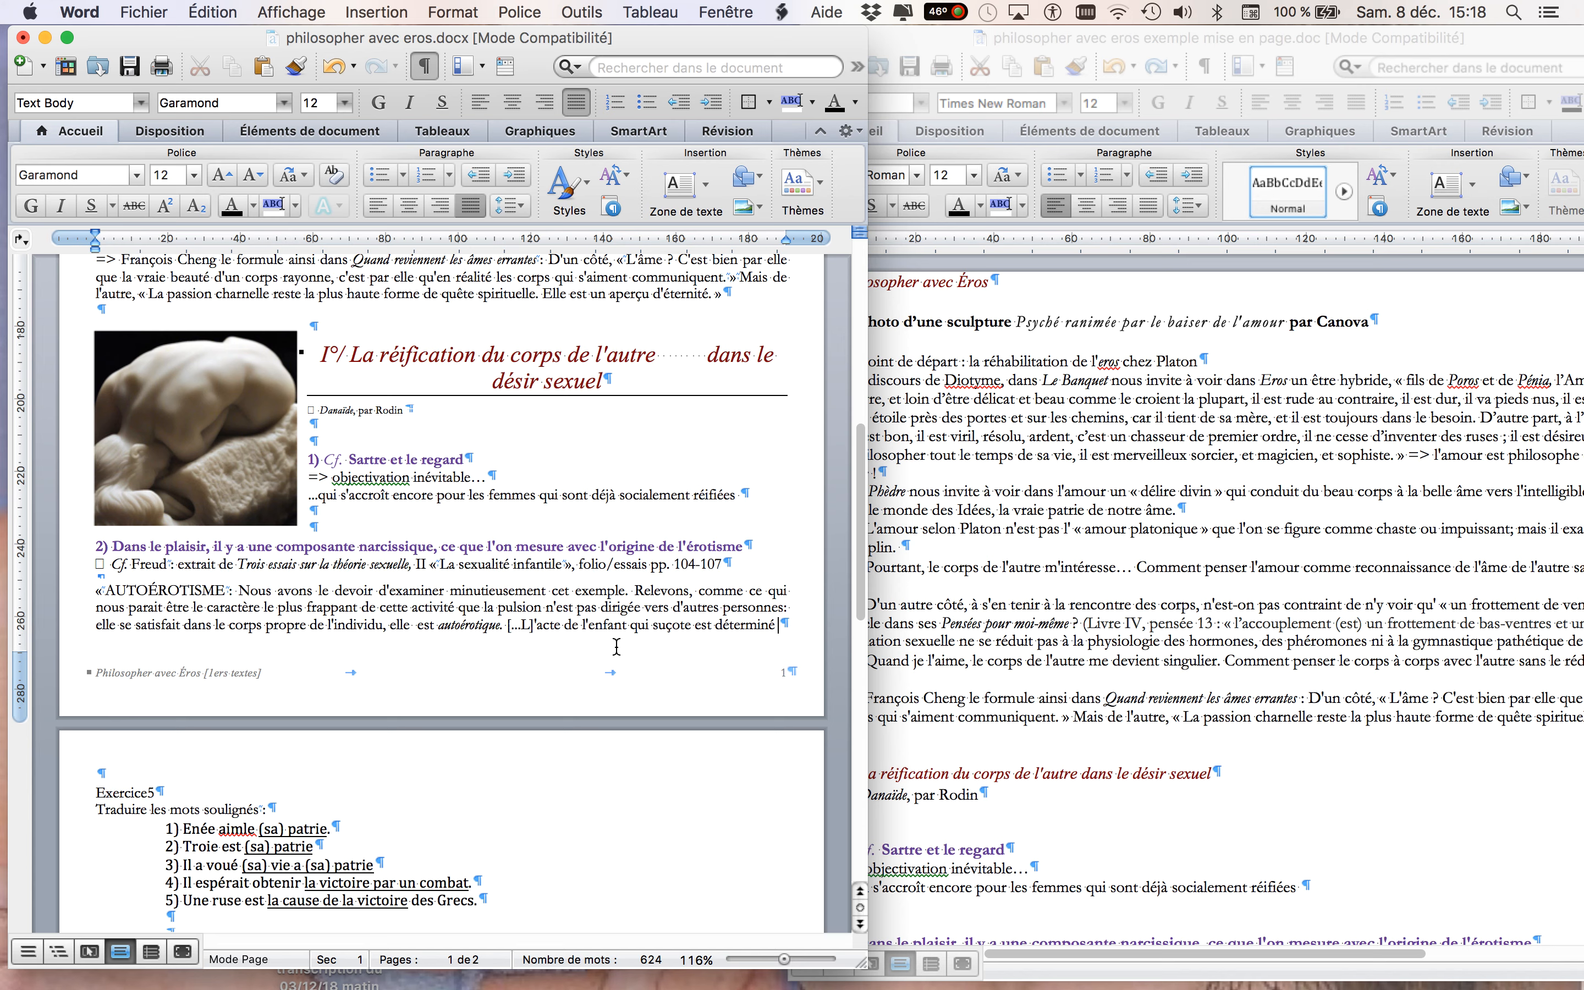
Add a new line after item 3 of the "La méthode de la dissertation" list and remove its automatic number
scroll(543, 697, down, 5)
scroll(542, 698, down, 3)
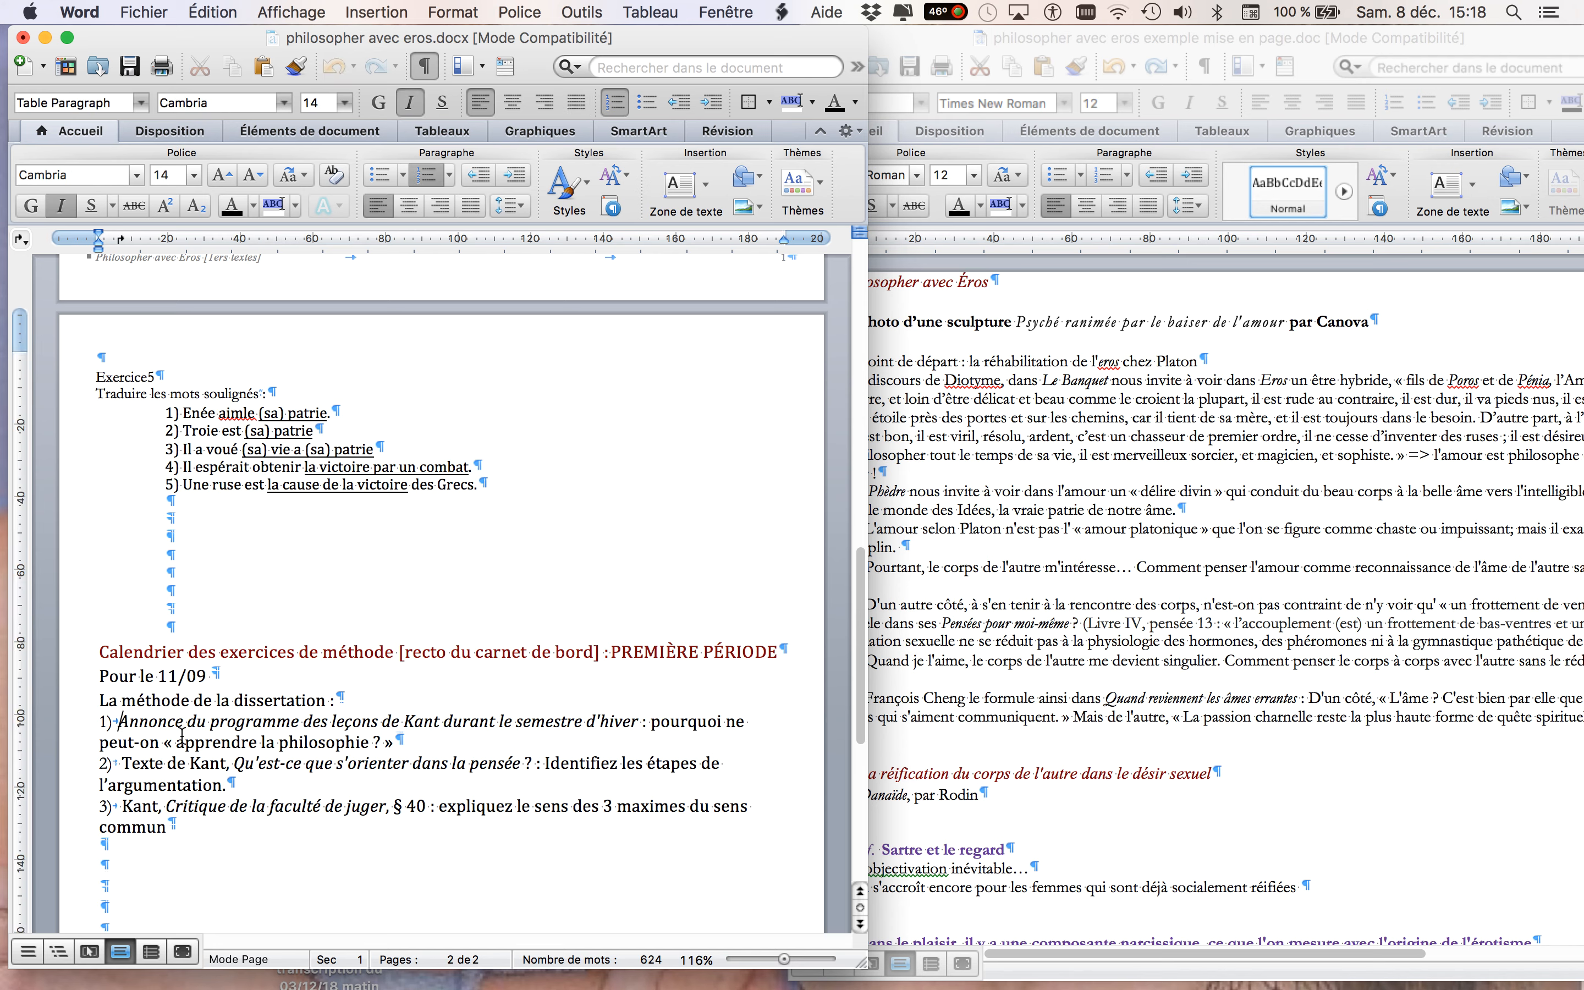
key(super+a)
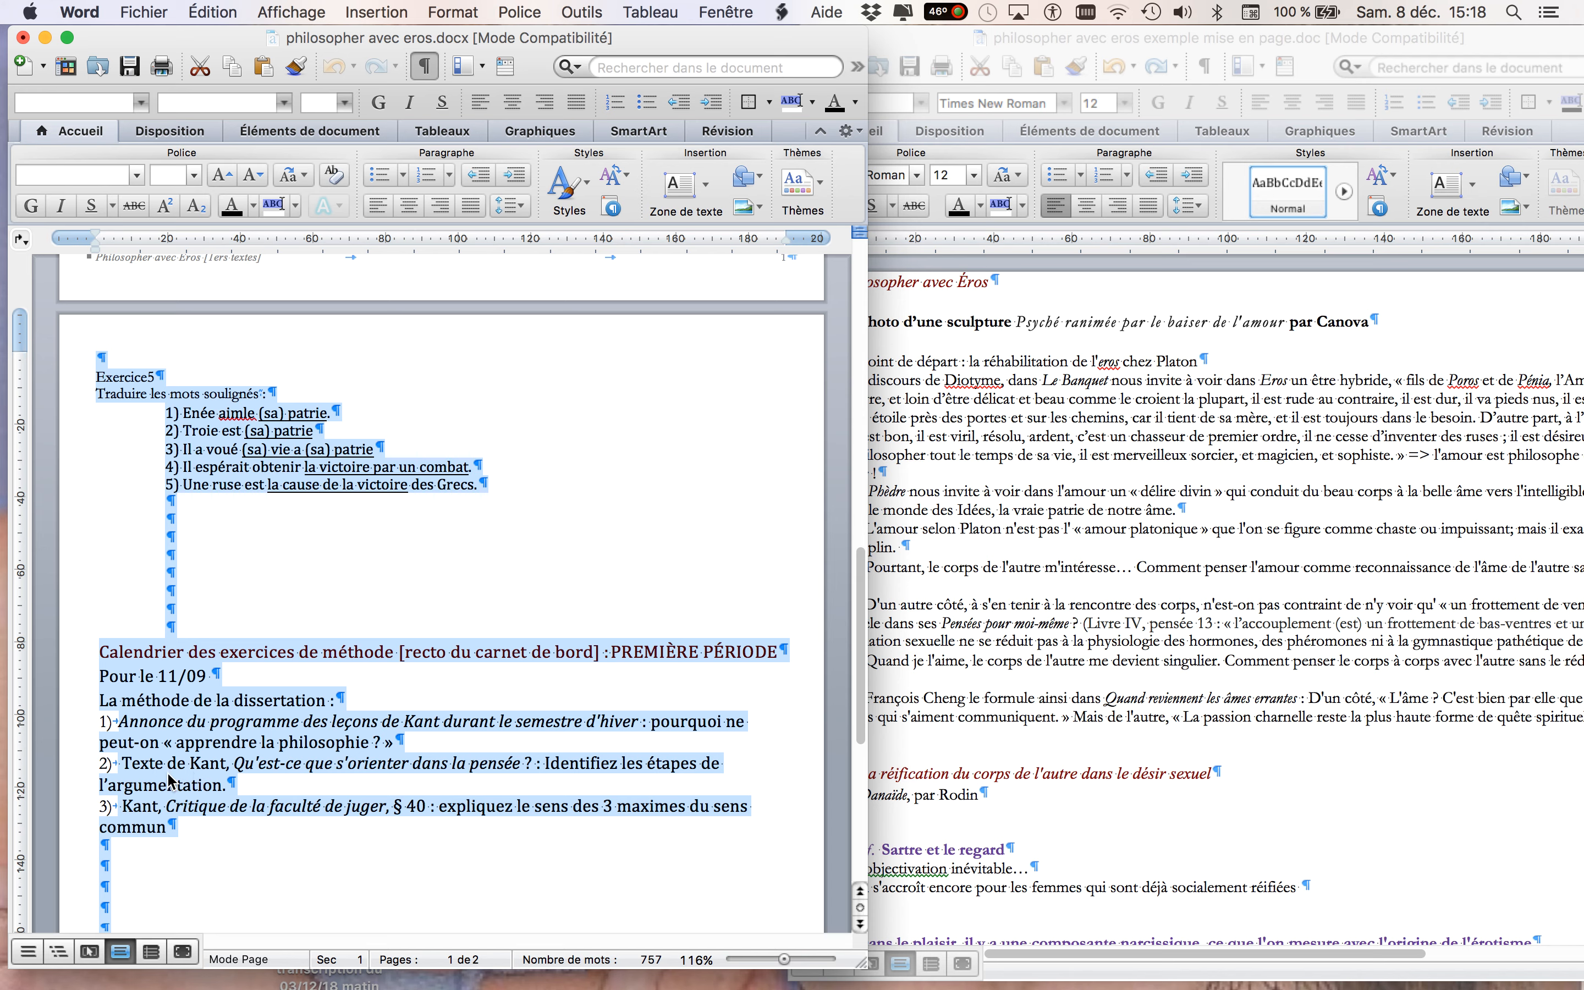
click(177, 829)
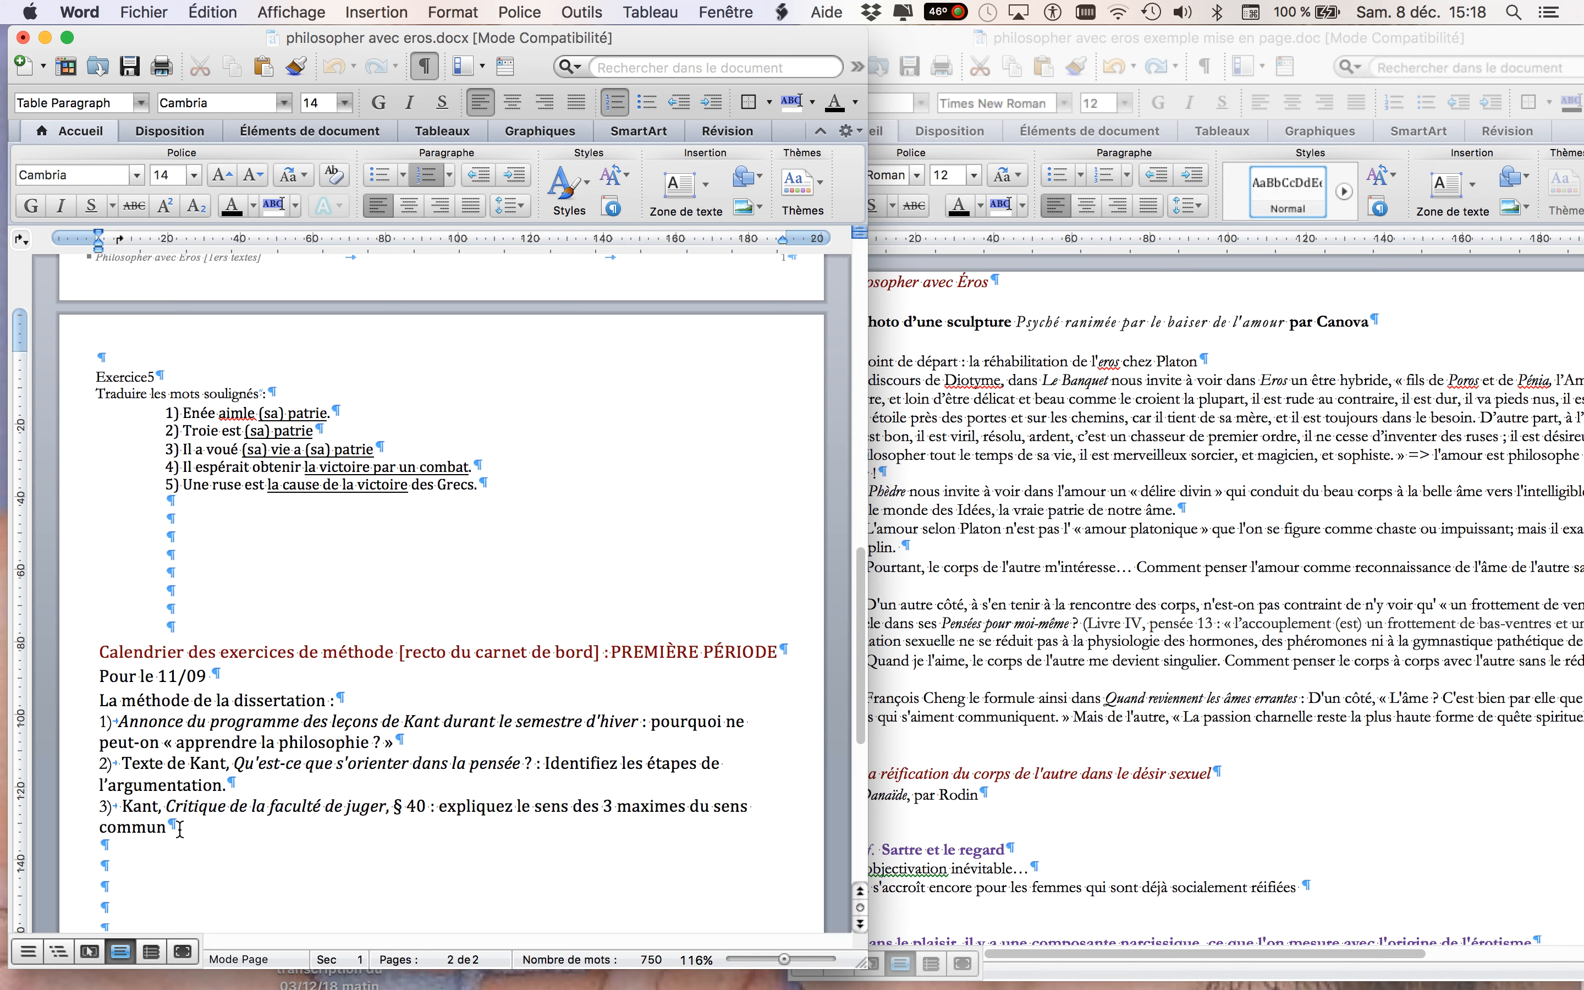
key(Return)
key(BackSpace)
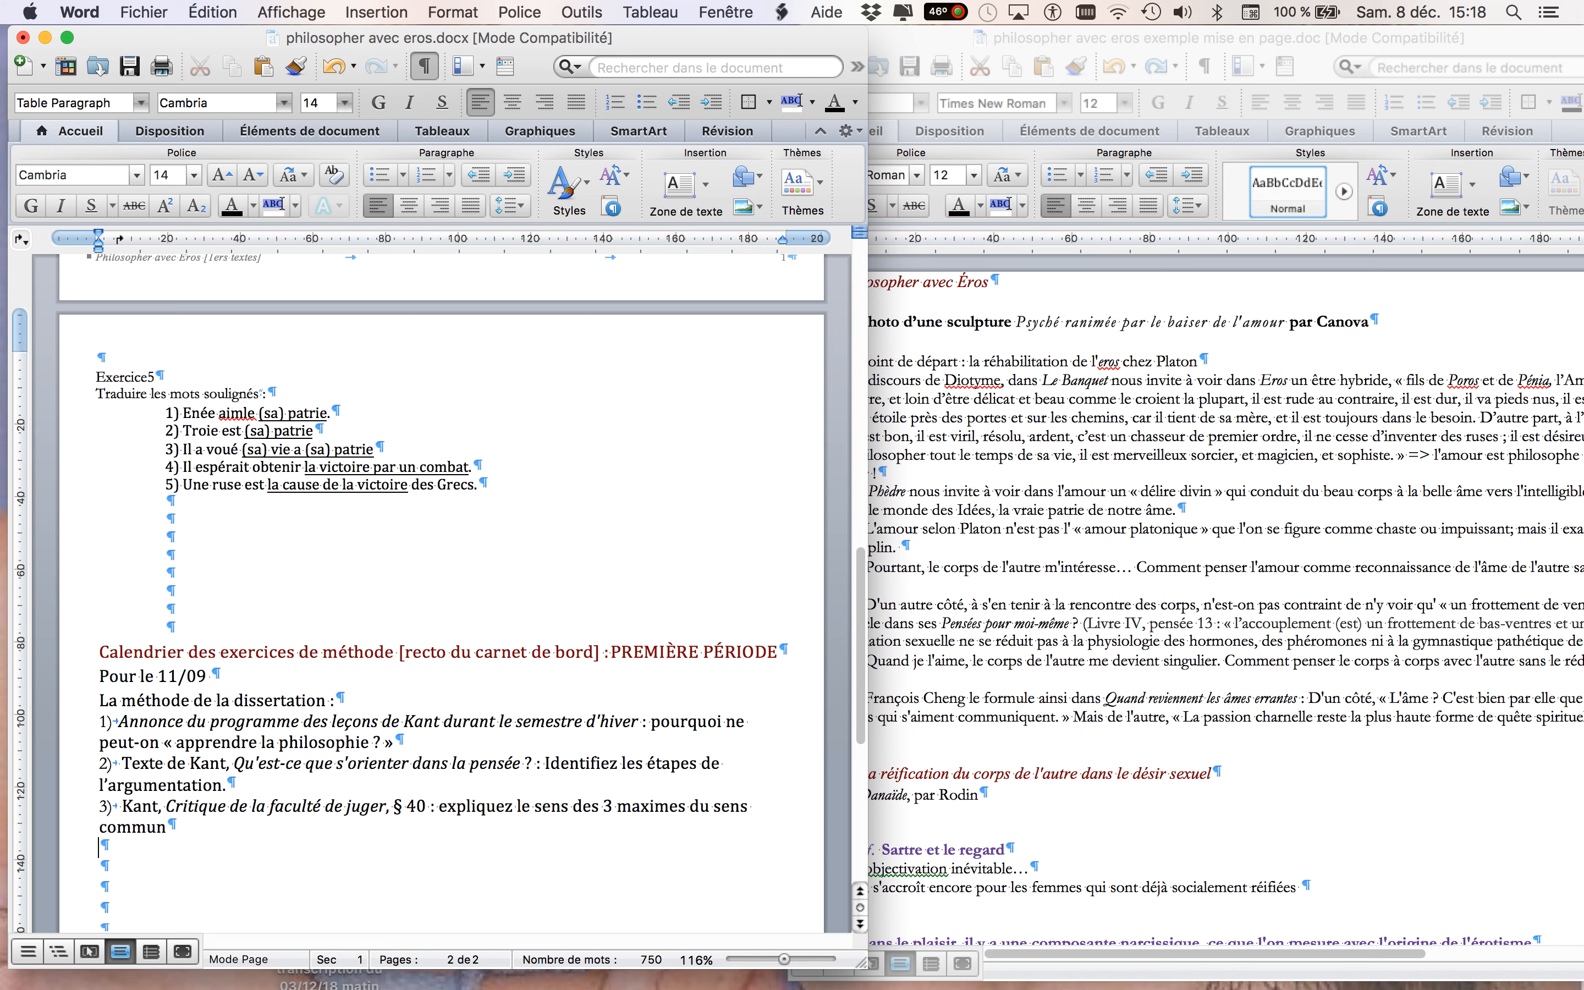
Insert hand-typed numbers 1), 2) and 2) before the texts of the three "La méthode de la dissertation" items
click(118, 722)
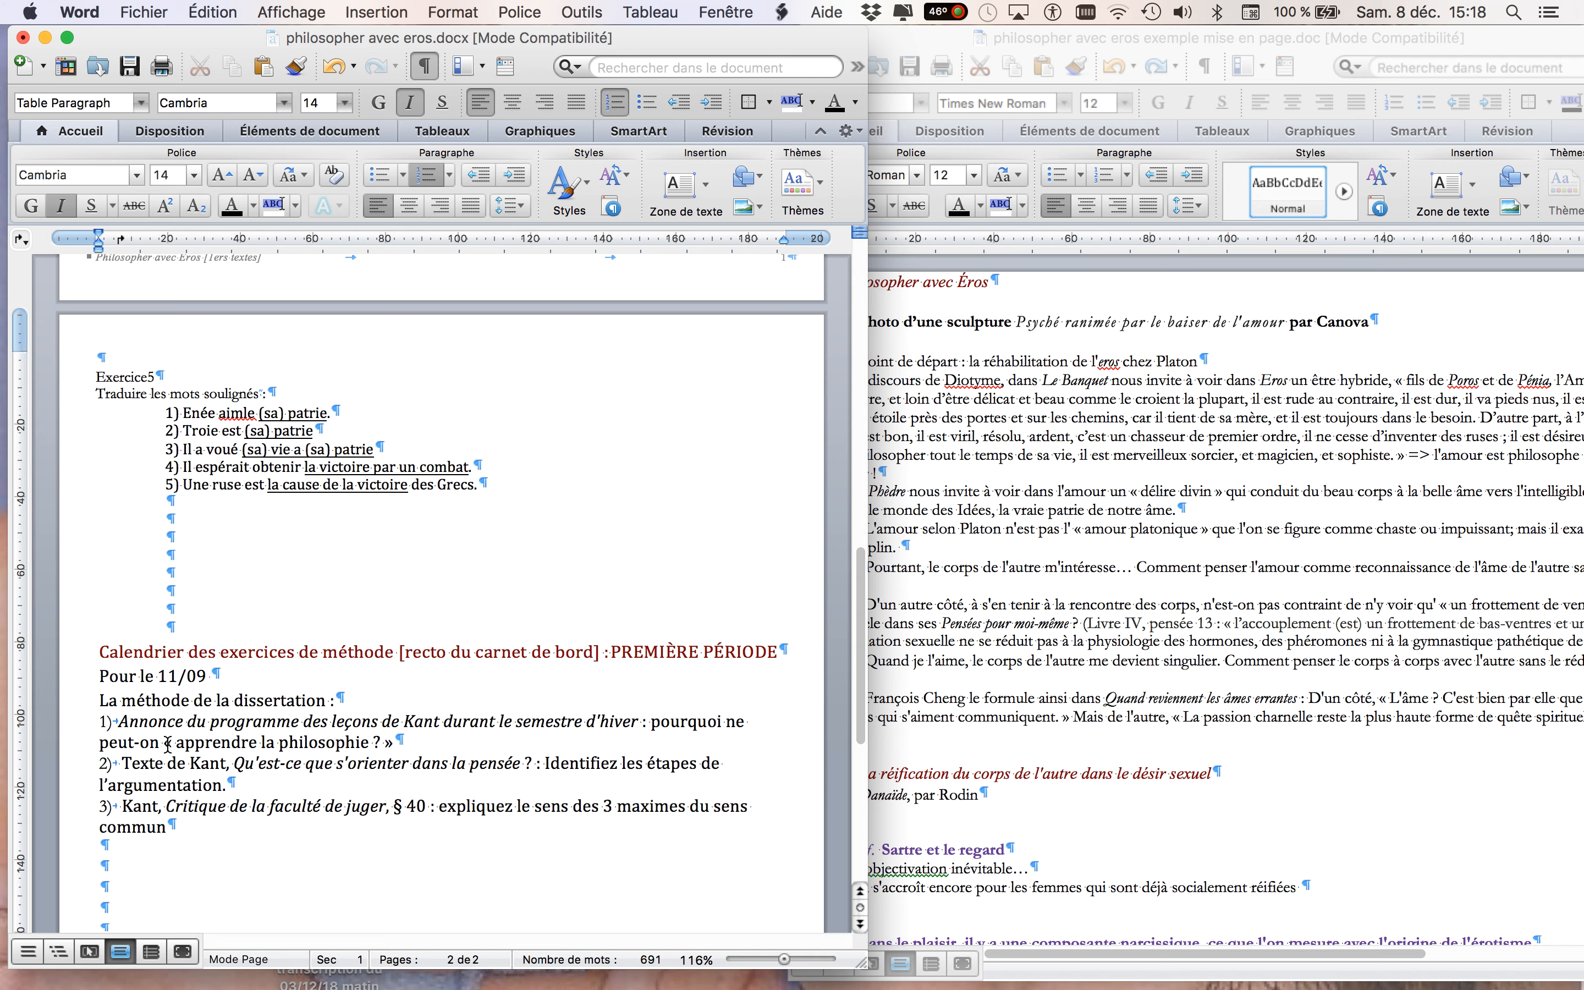
text(1))
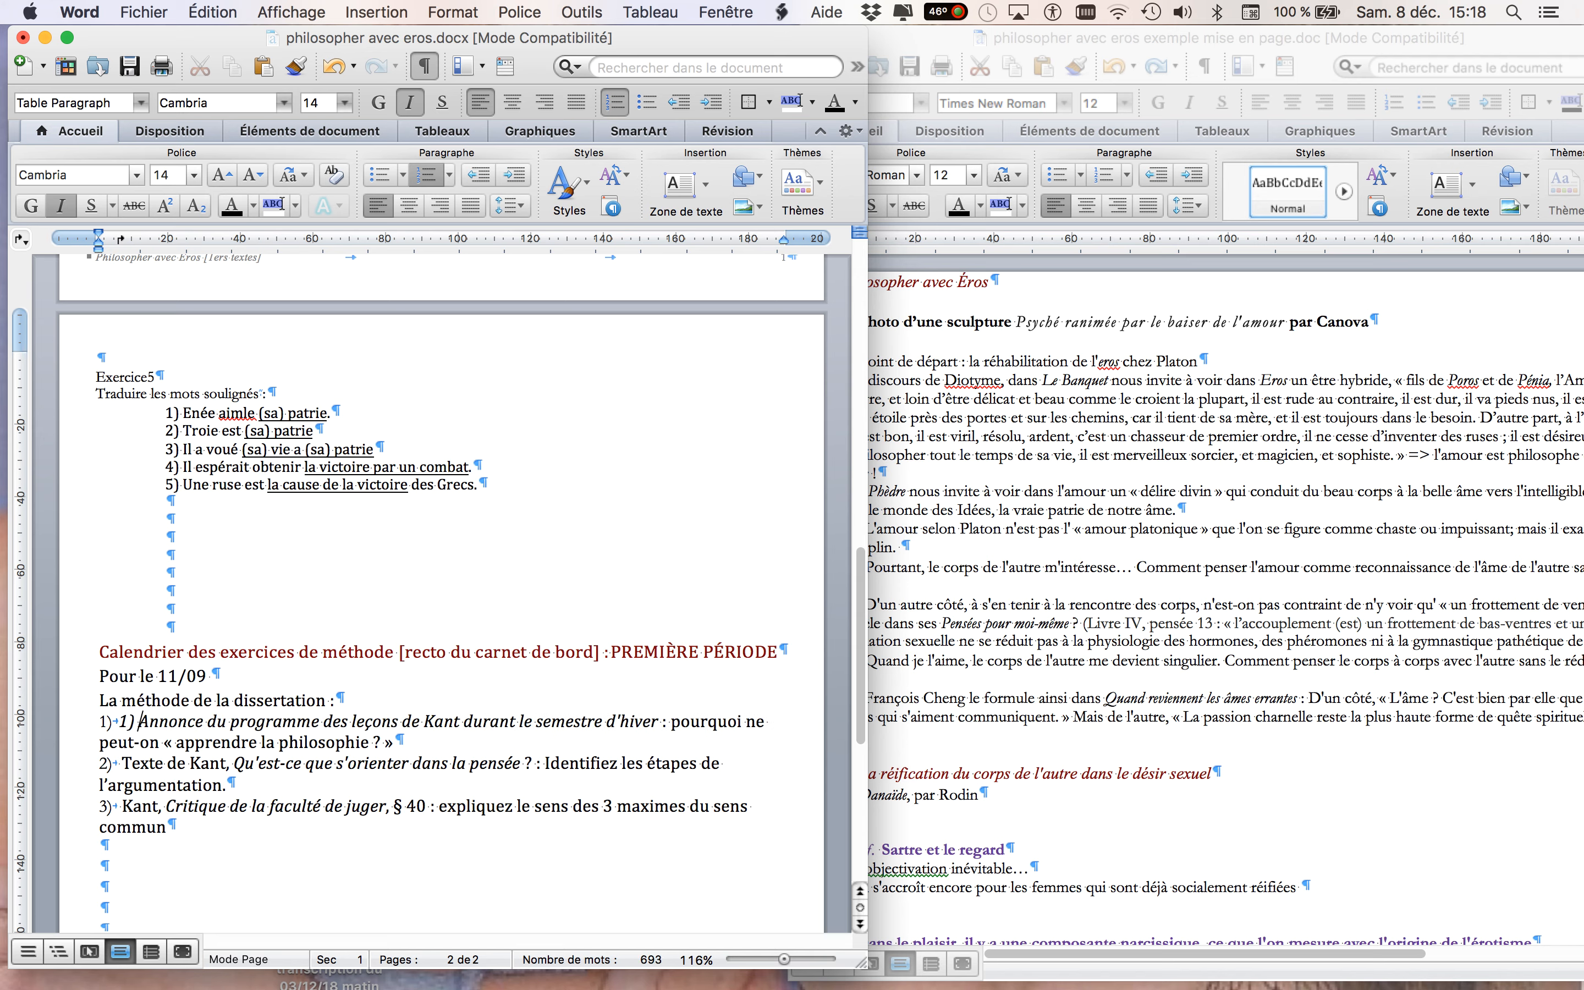
click(124, 763)
text(2))
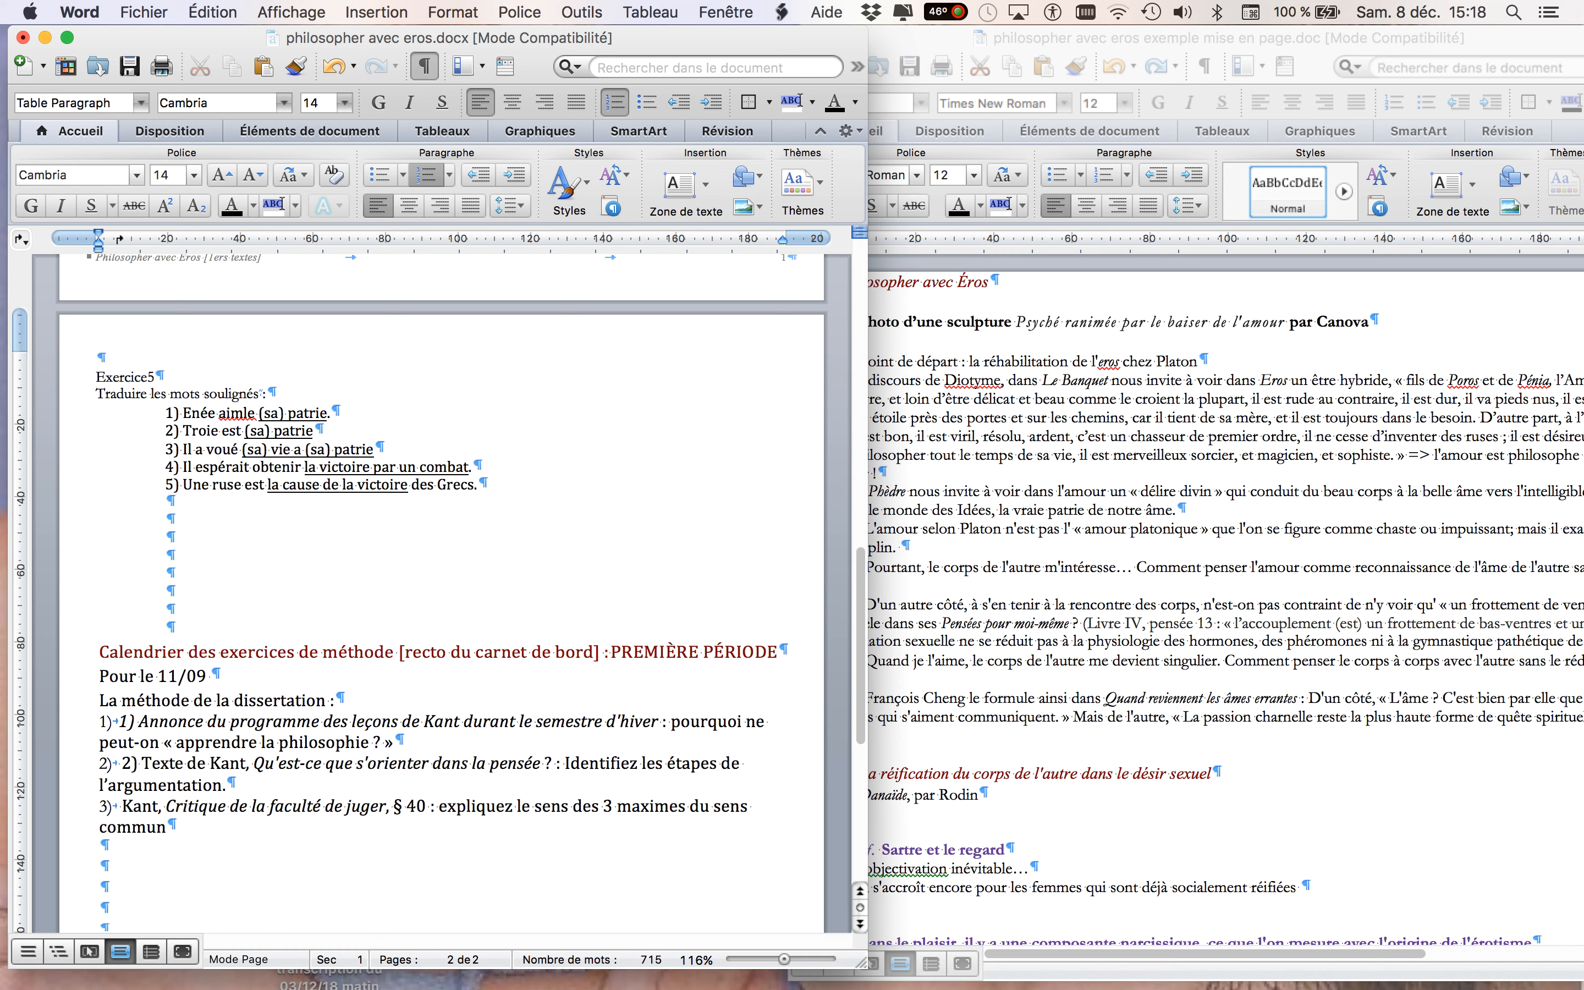
click(122, 805)
text(2))
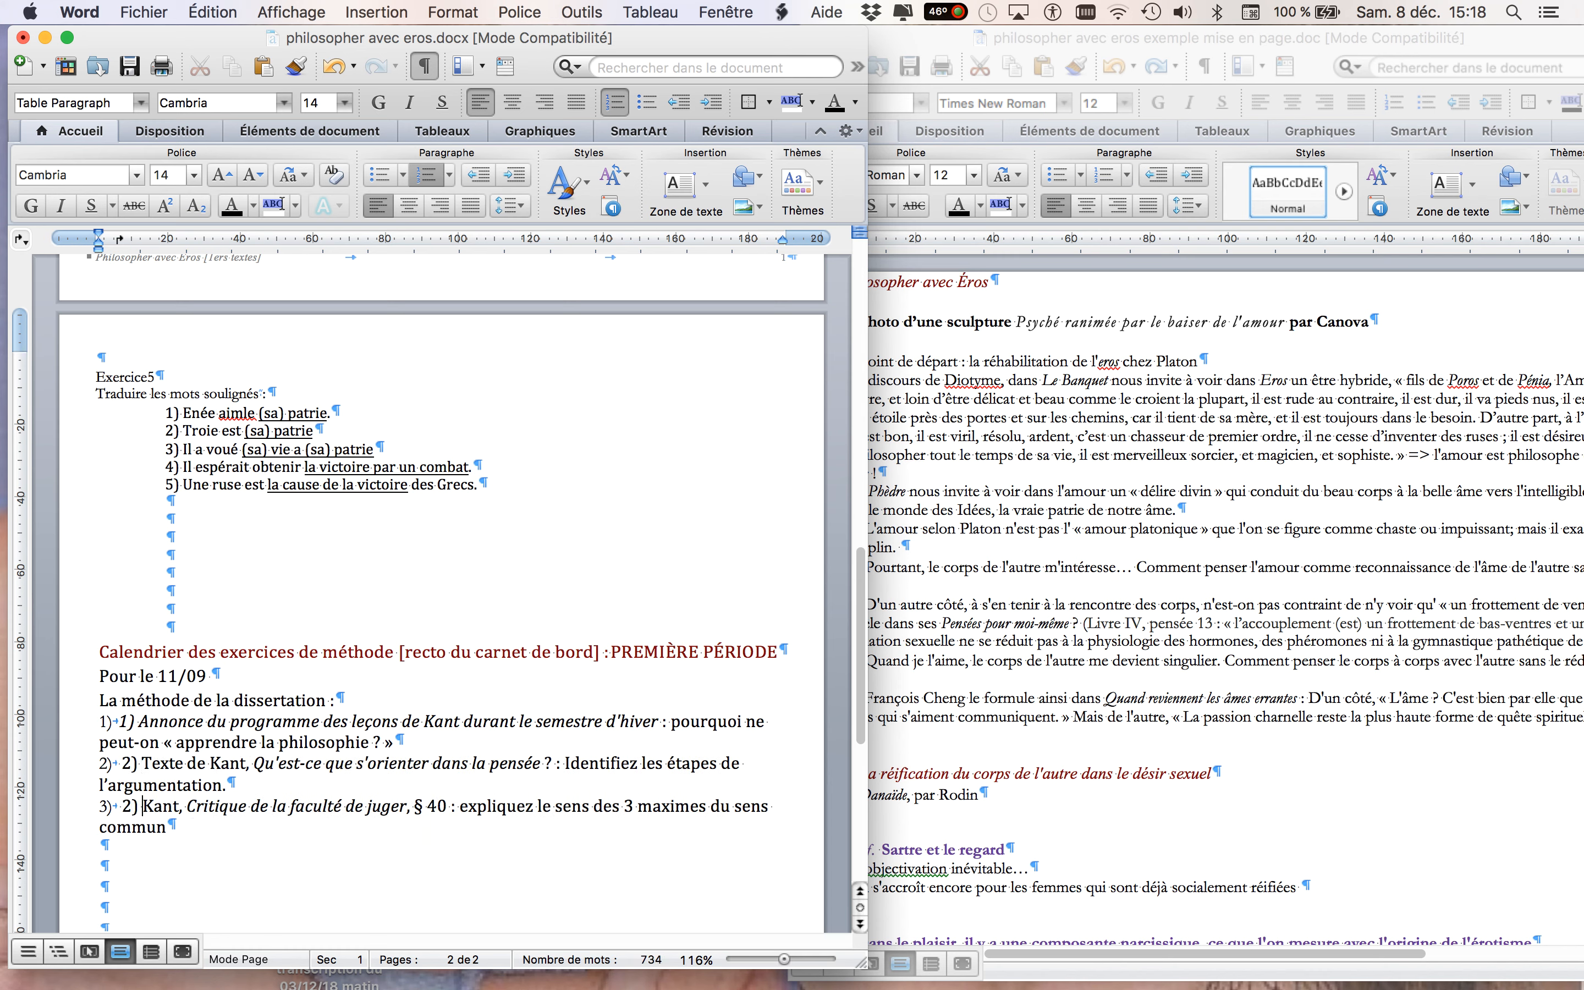
Remove the automatic numbering from the three "La méthode de la dissertation" items, keeping only the typed numbers
click(122, 809)
key(BackSpace)
key(BackSpace)
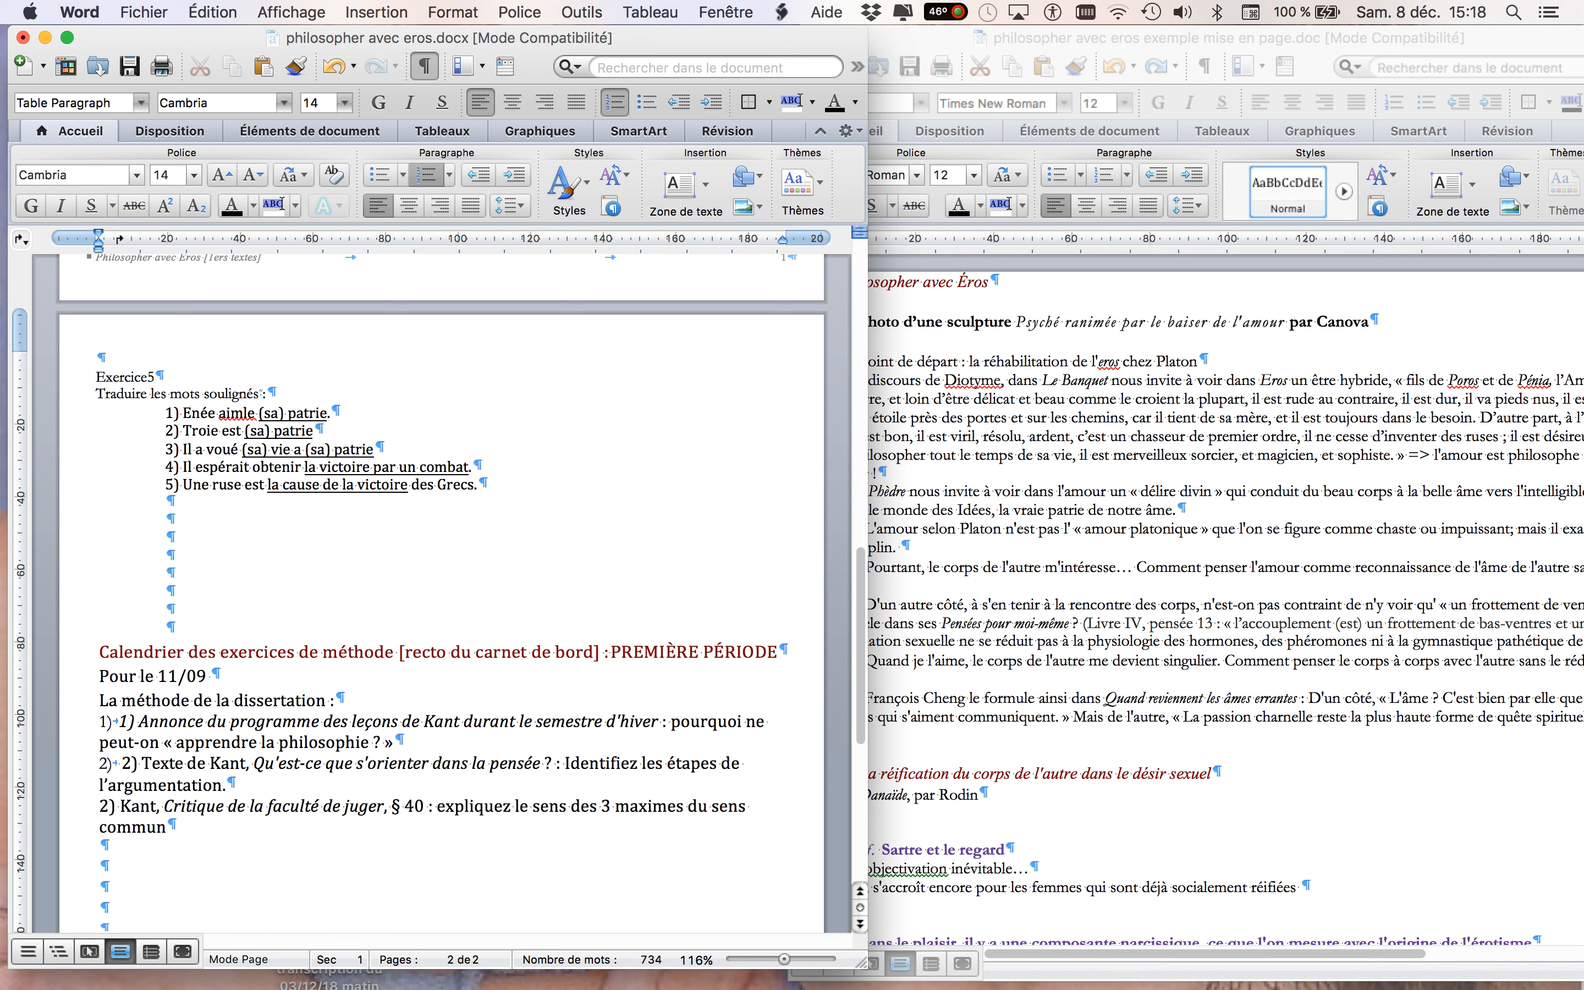
click(124, 764)
key(BackSpace)
key(BackSpace)
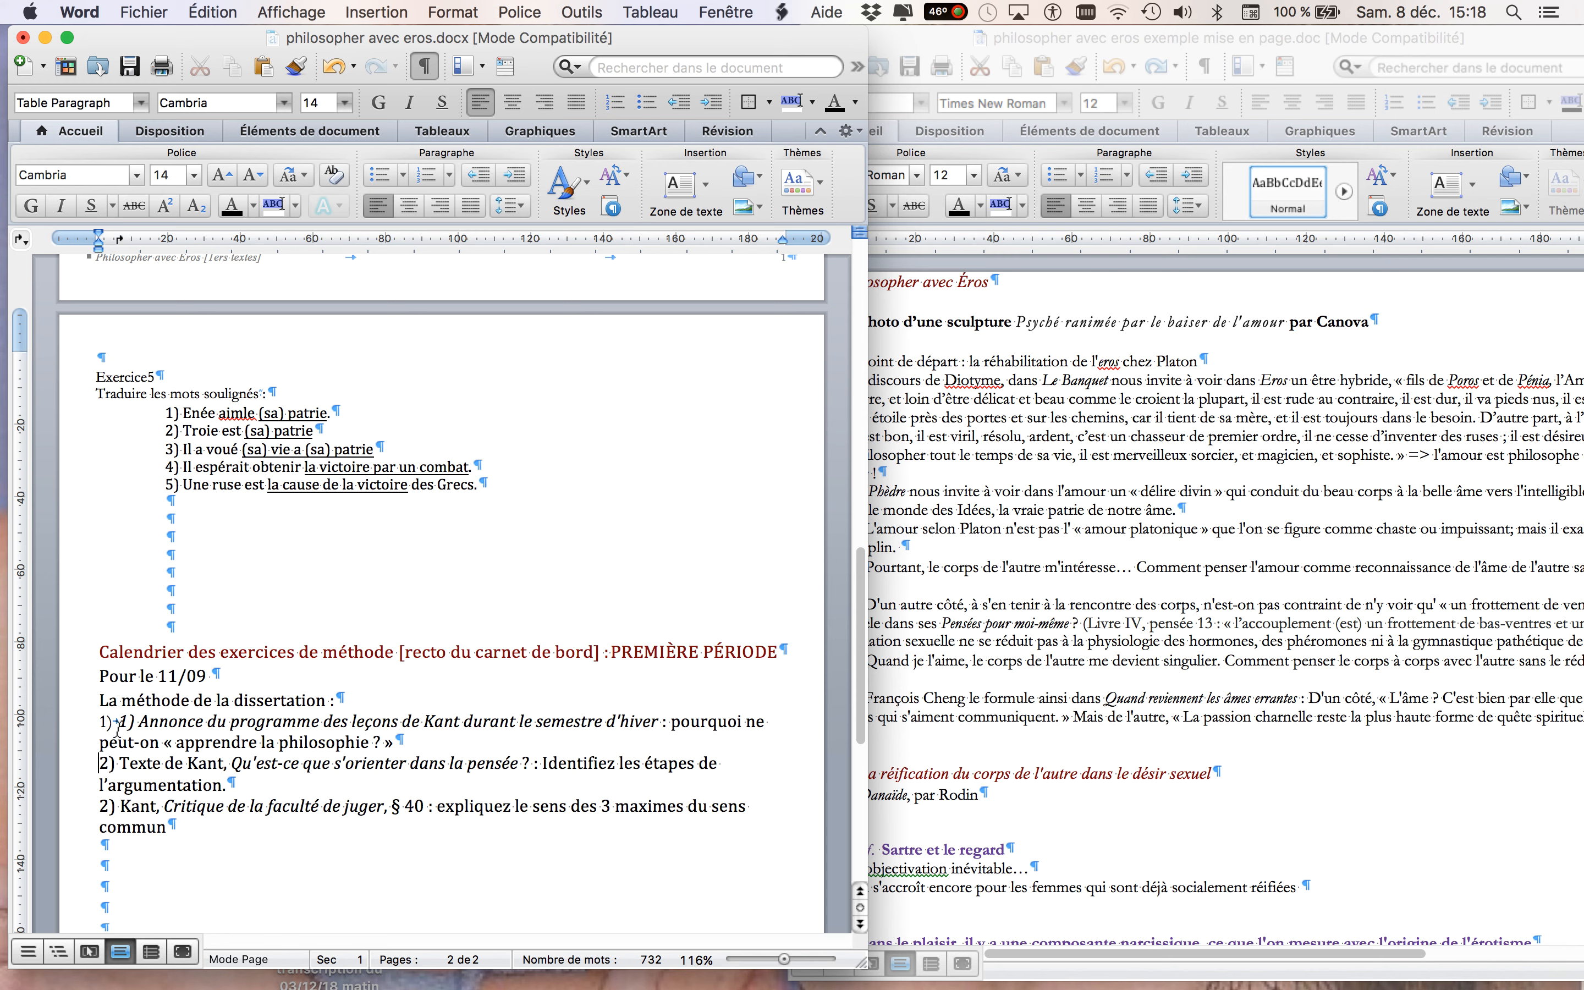
click(121, 721)
key(BackSpace)
key(BackSpace)
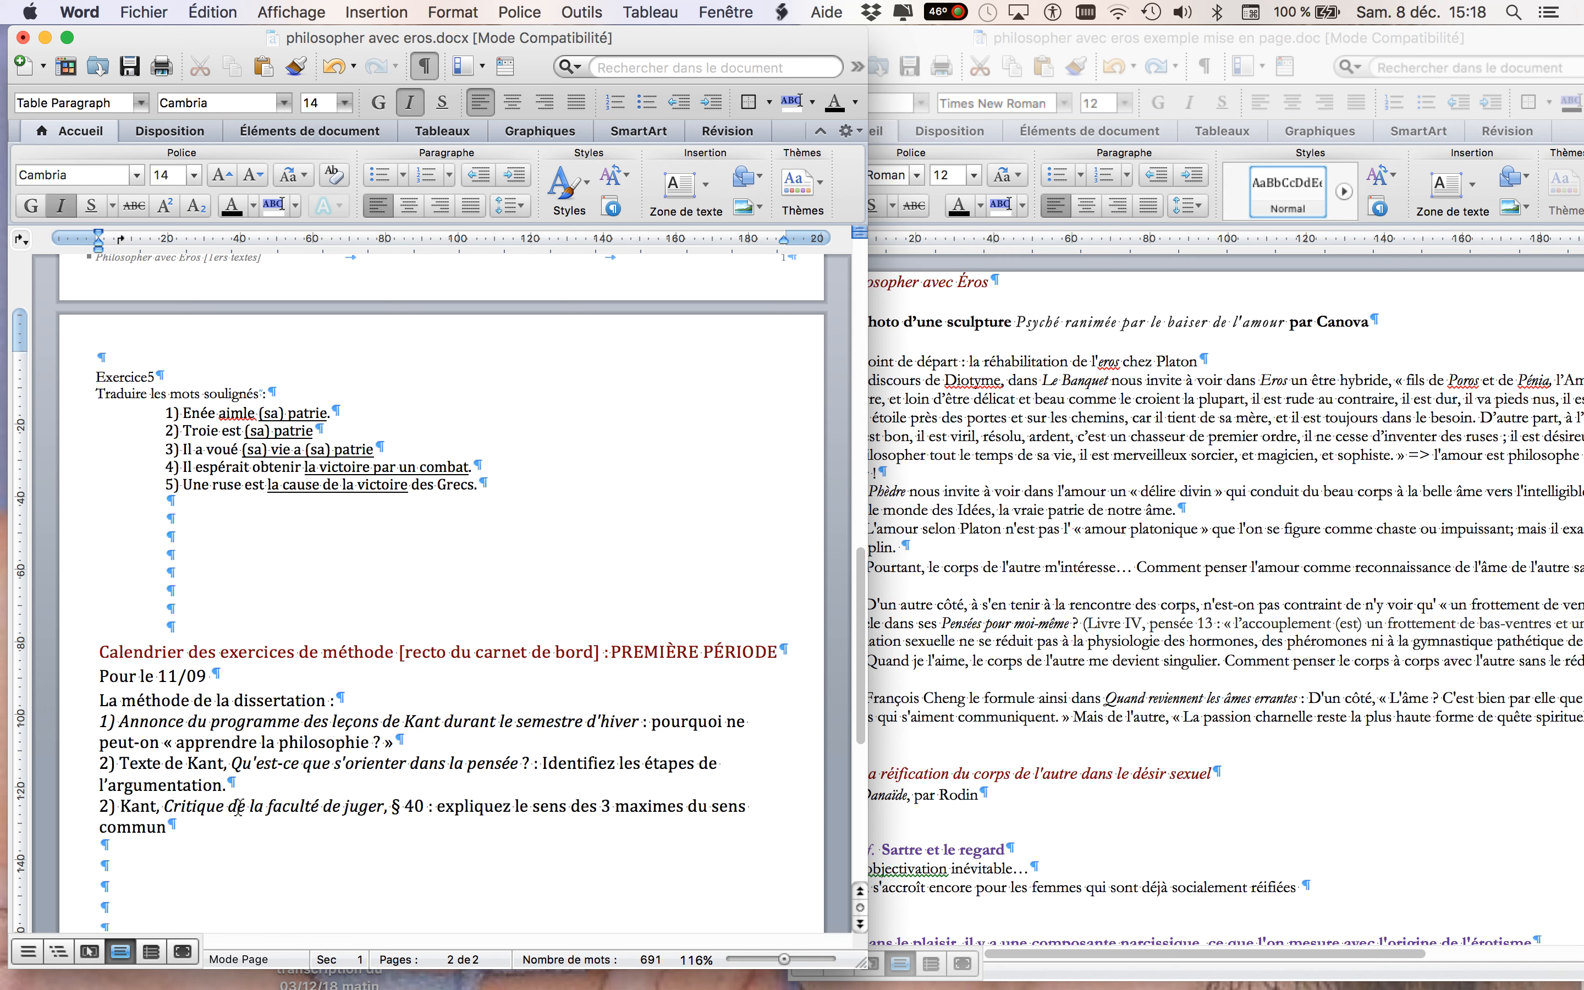
Correct the typed number of the "Critique de la faculté de juger" item to 3)
click(242, 834)
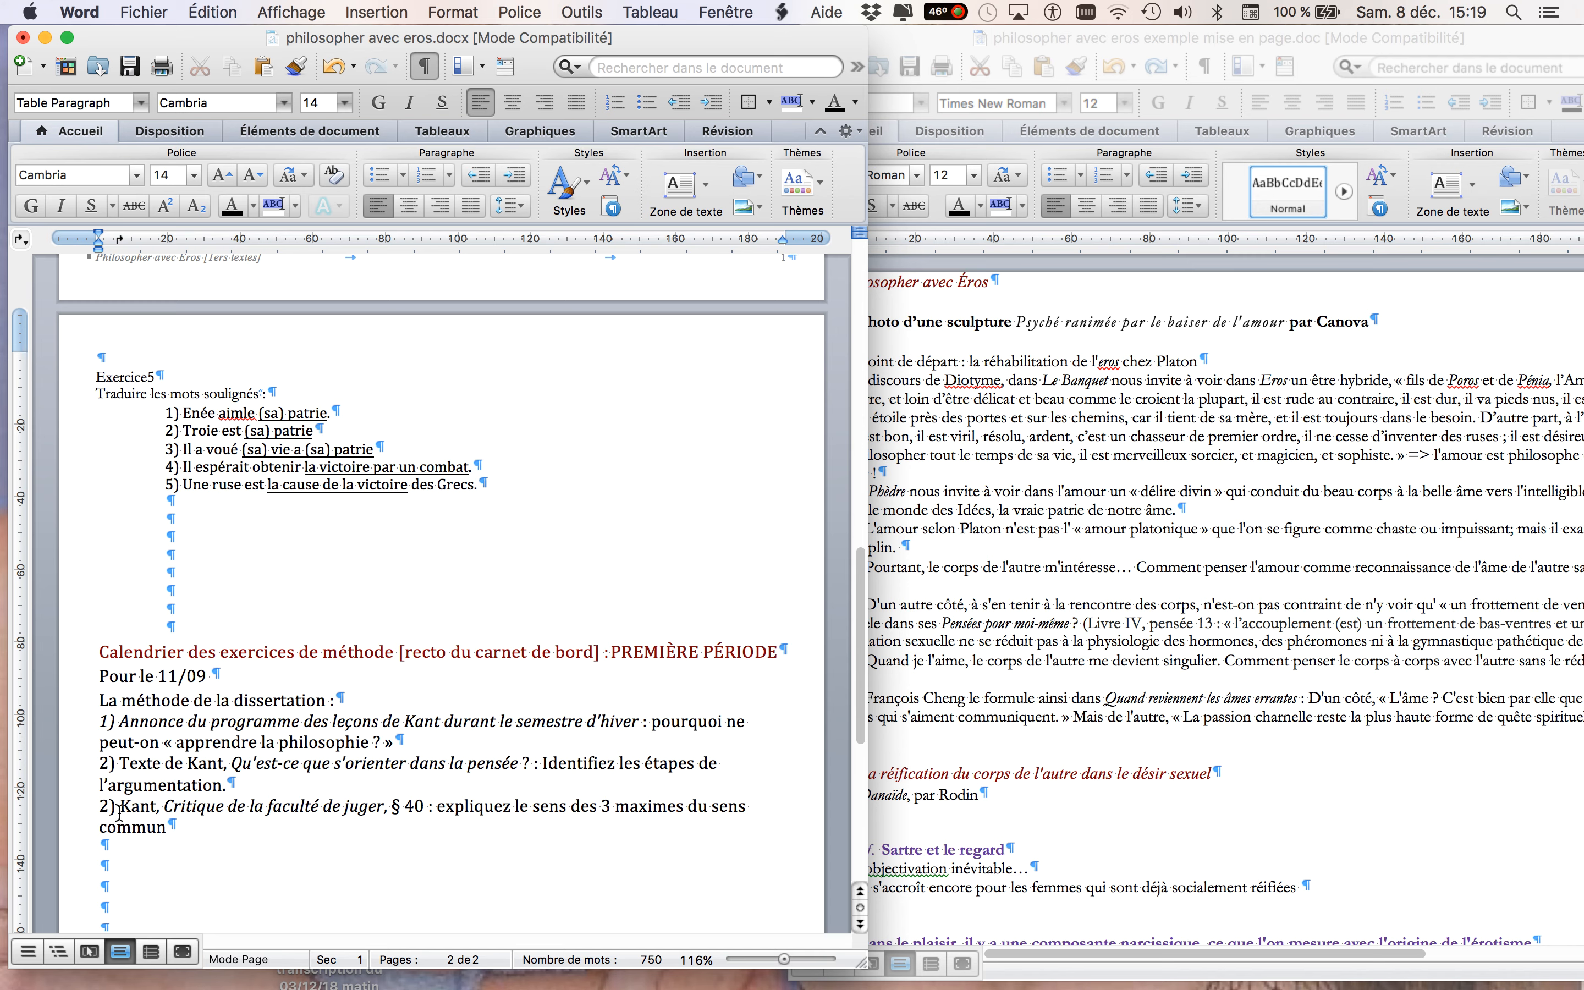
double_click(104, 805)
text(3)
Activate philosopher avec eros exemple mise en page.doc, widen its window to the full text width, and place it overlapping the first document
scroll(389, 660, up, 5)
scroll(389, 660, up, 8)
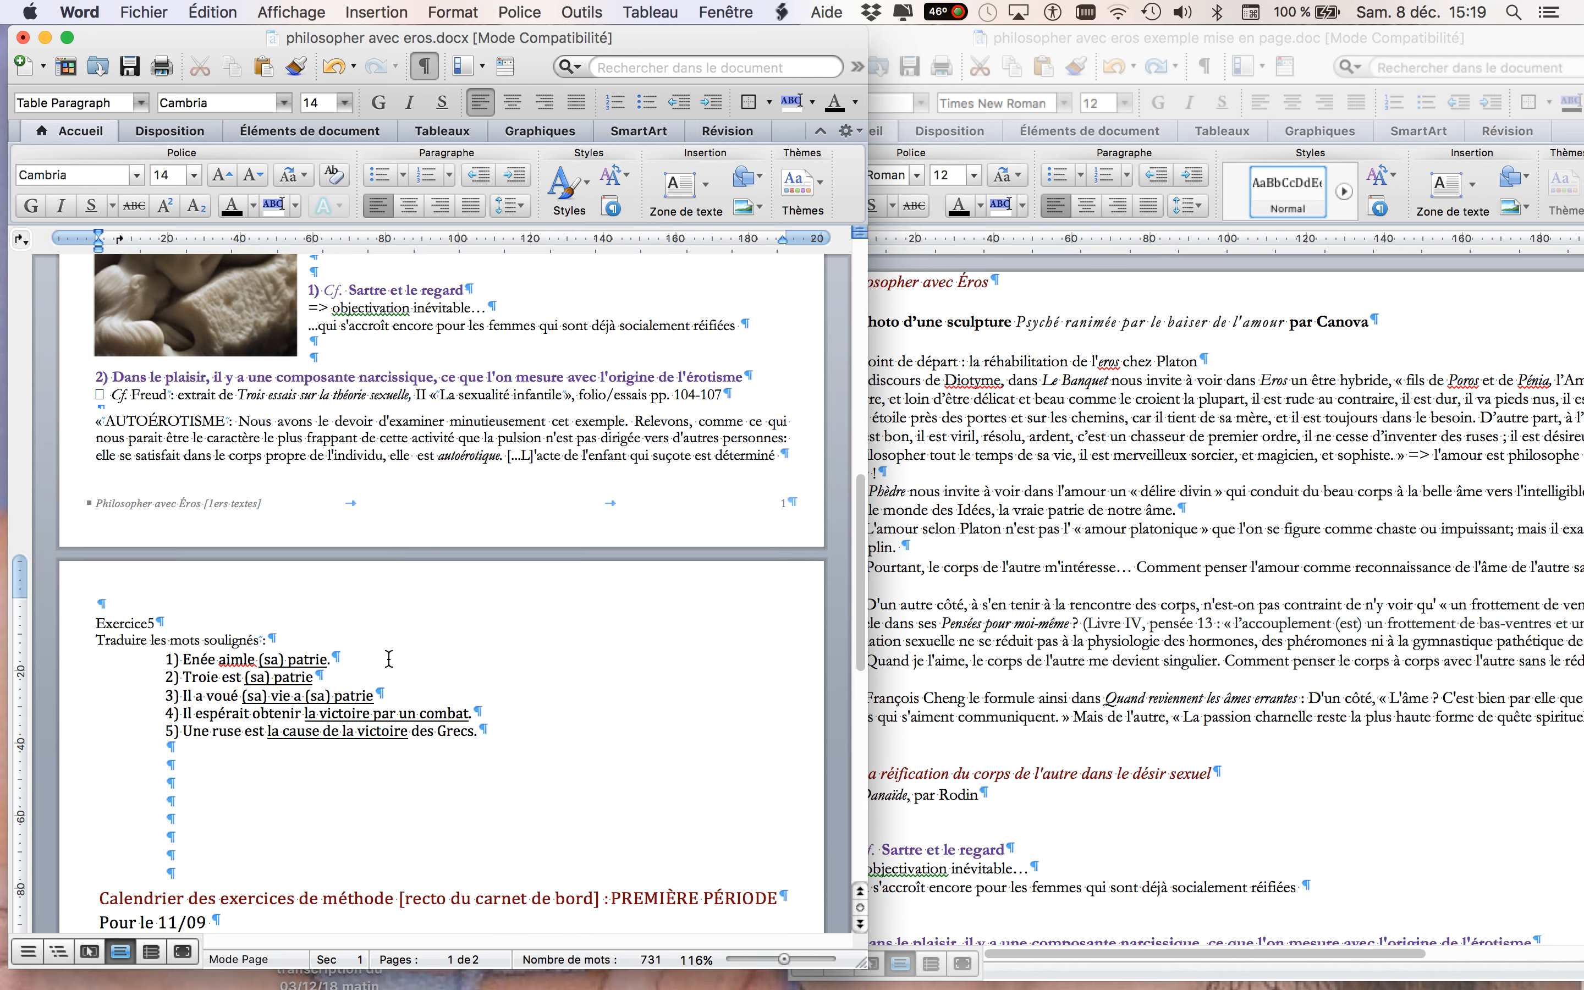
scroll(389, 660, up, 15)
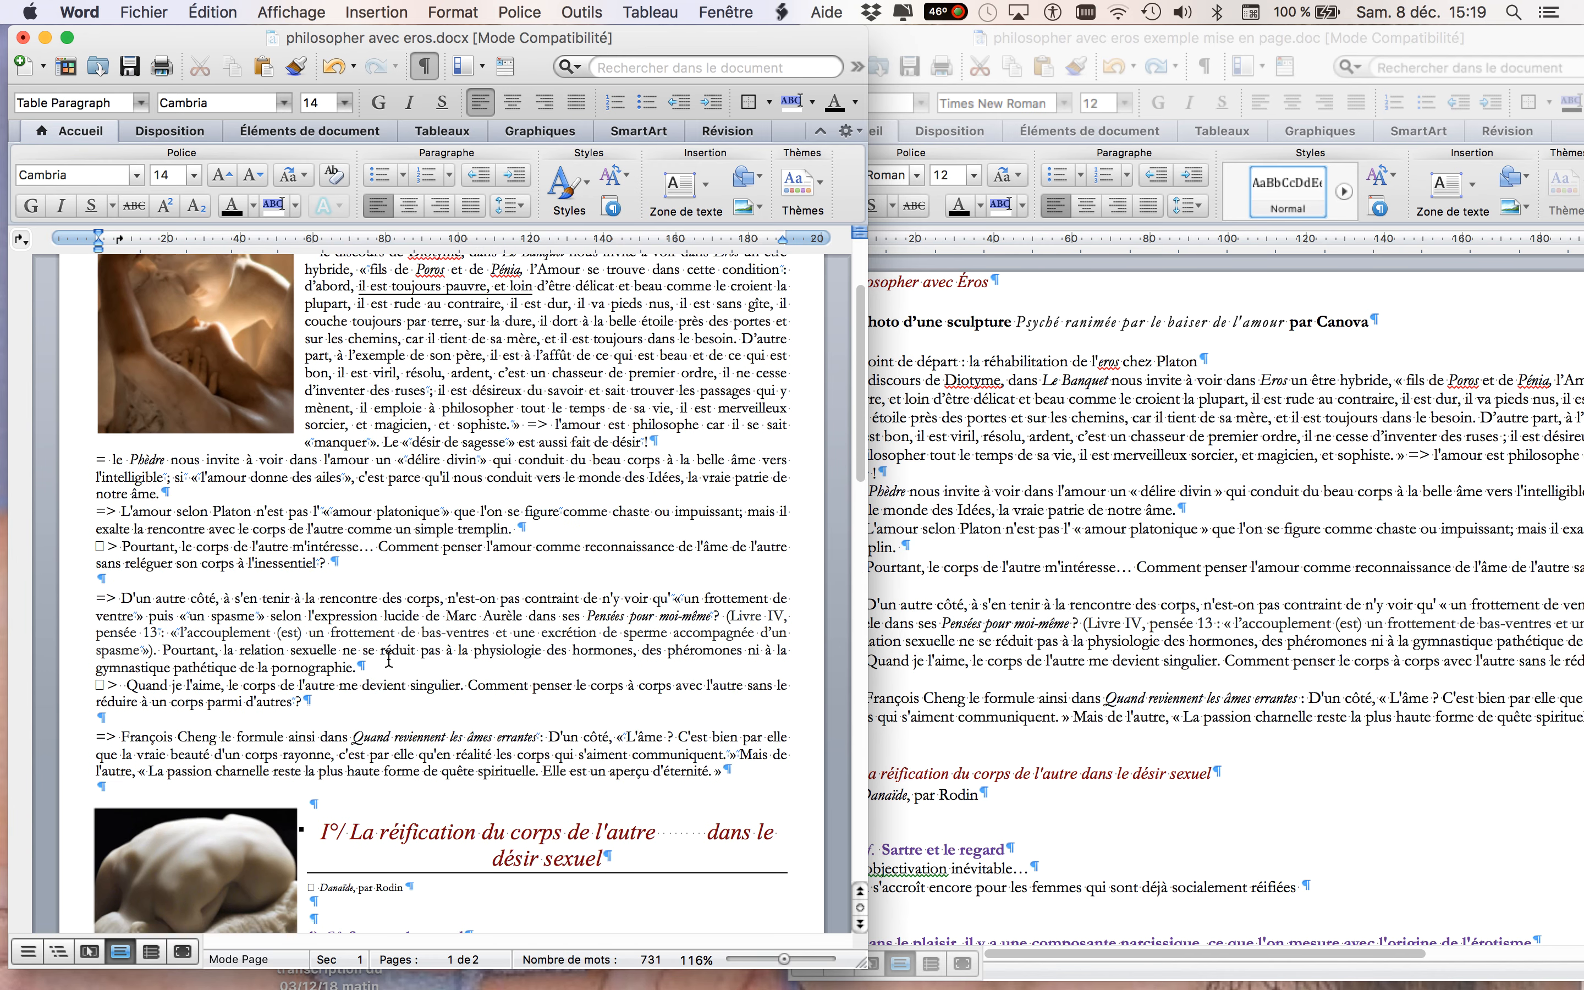
click(996, 629)
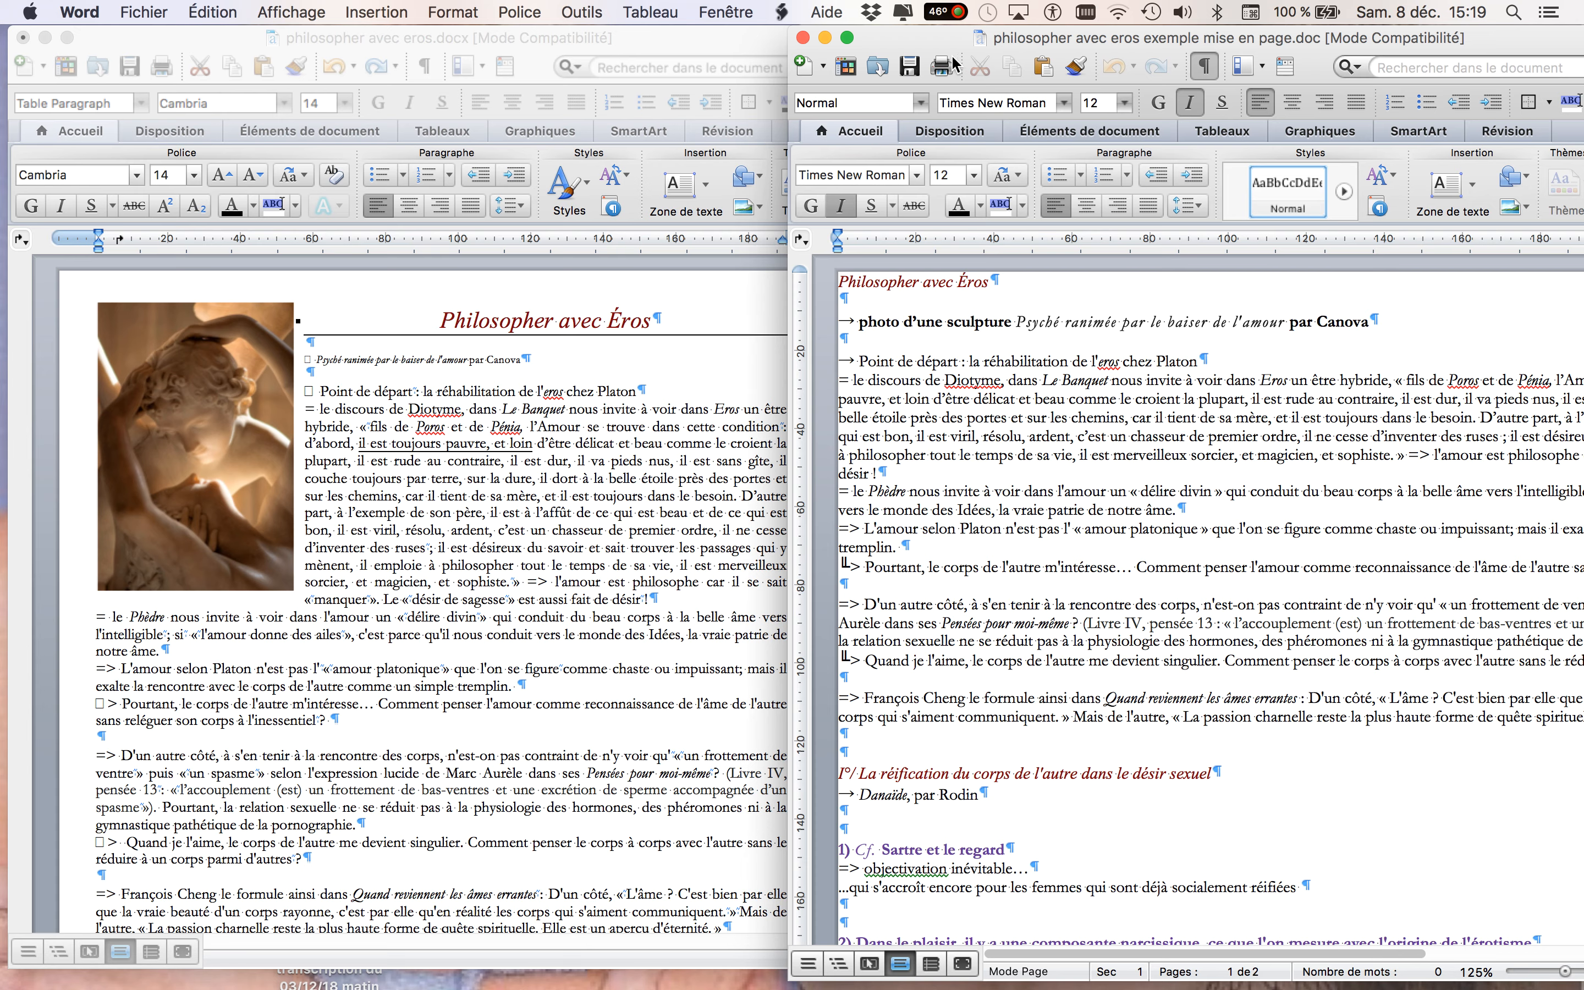
drag(934, 42, 401, 49)
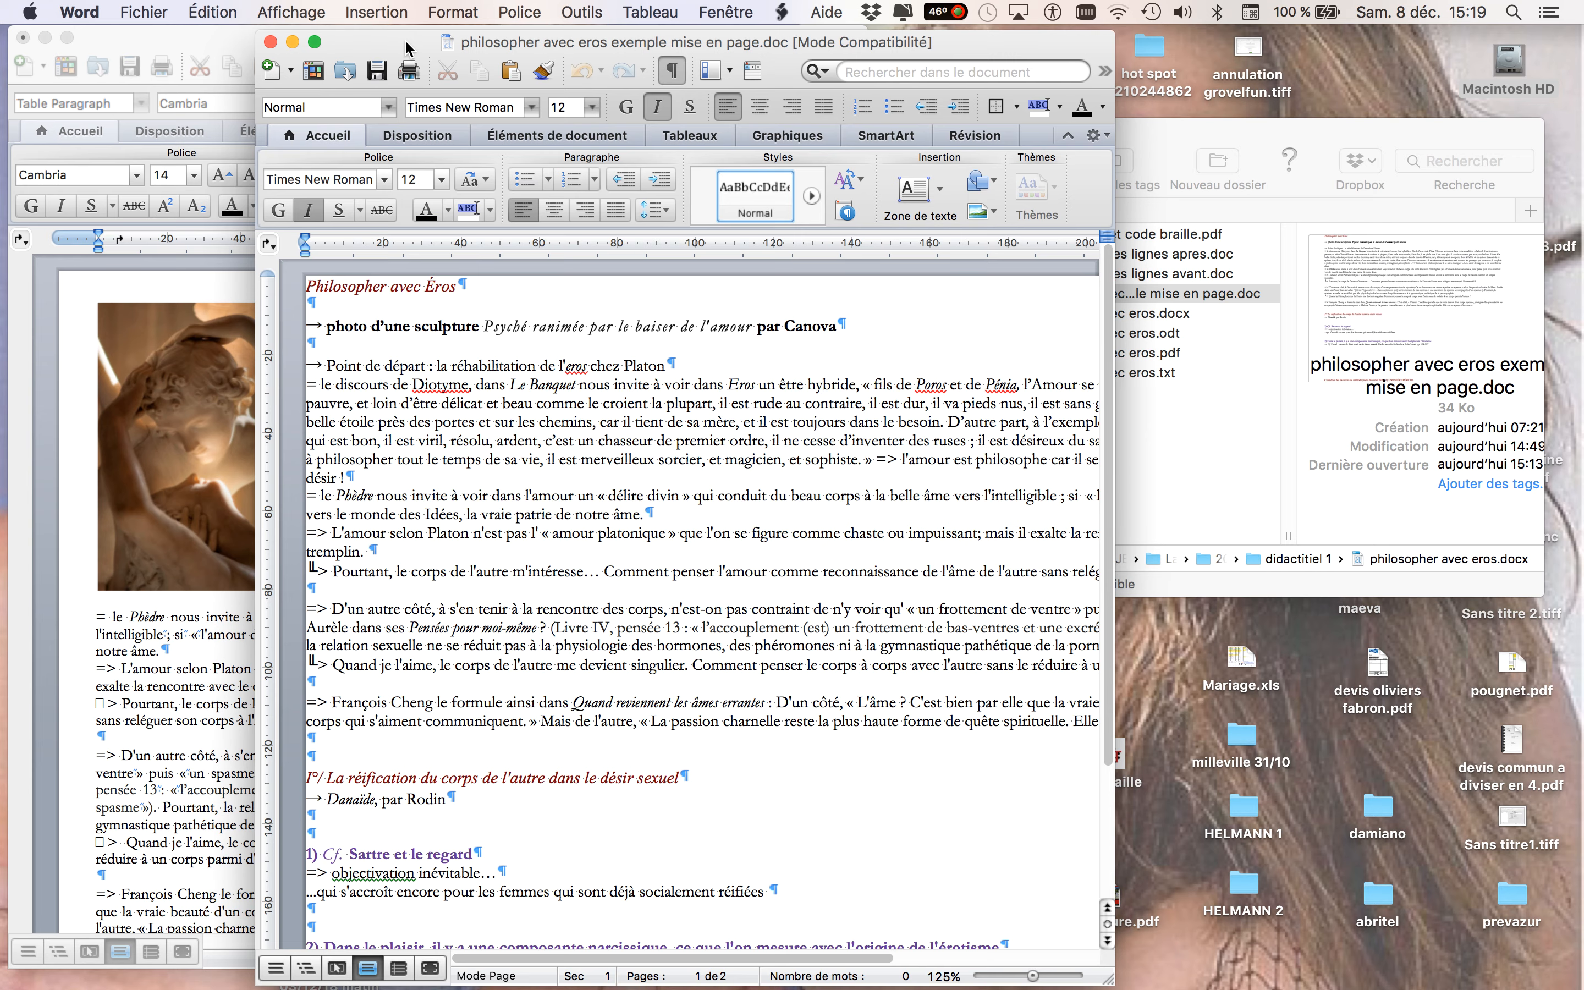
drag(1096, 978, 1571, 975)
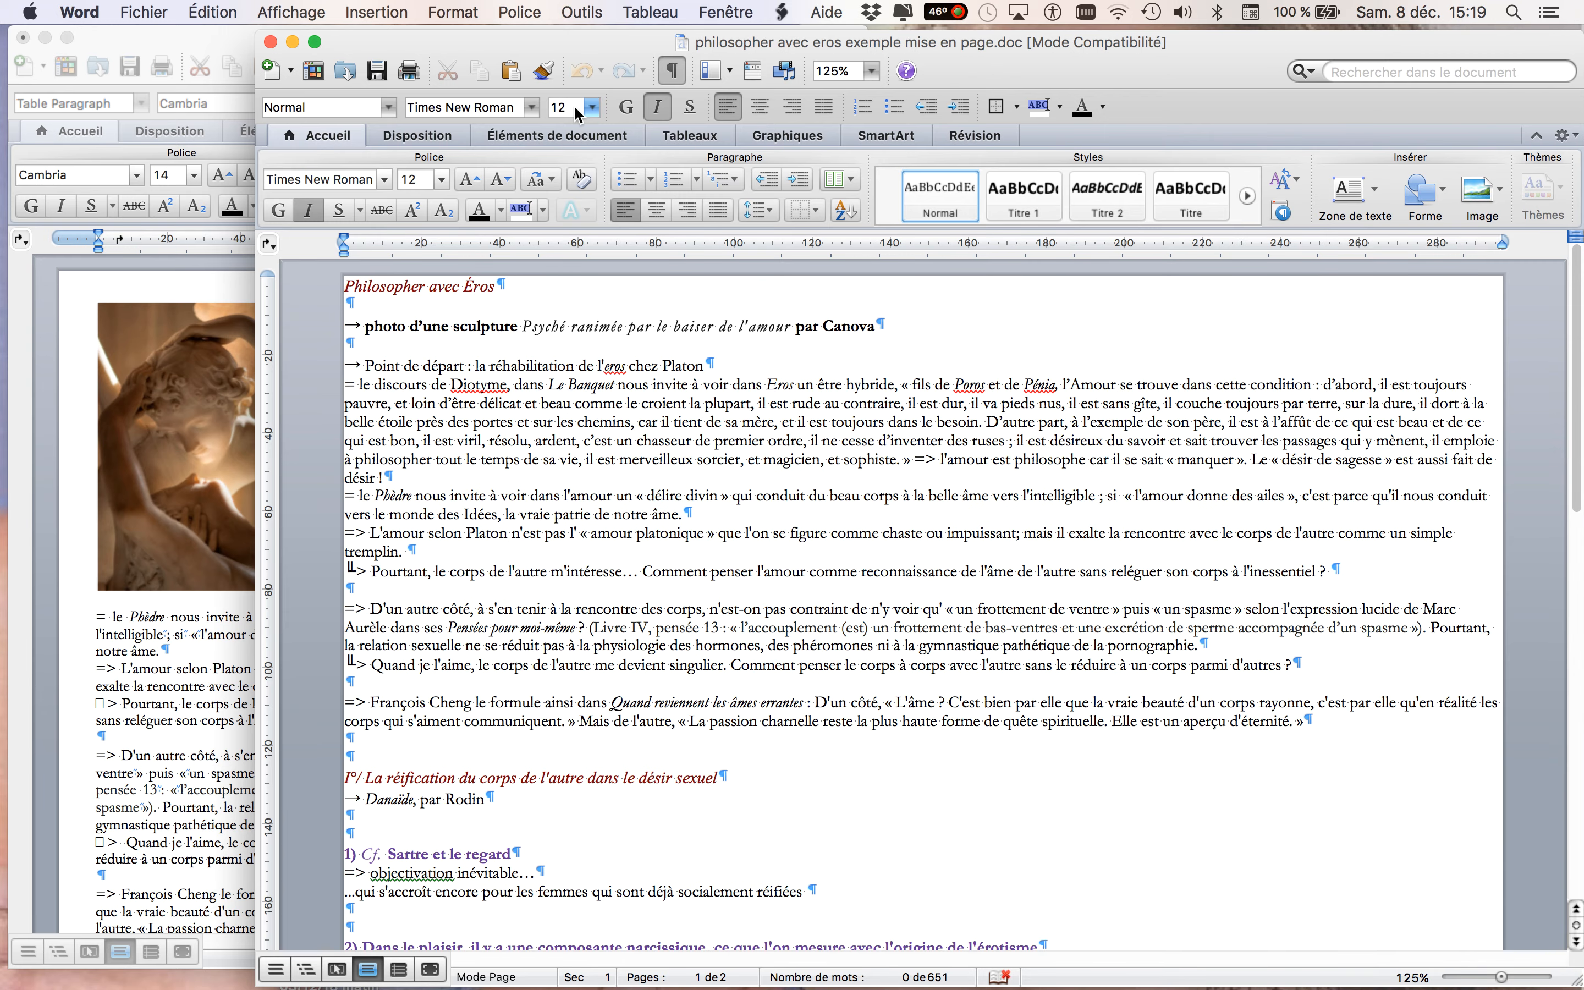
drag(506, 40, 674, 45)
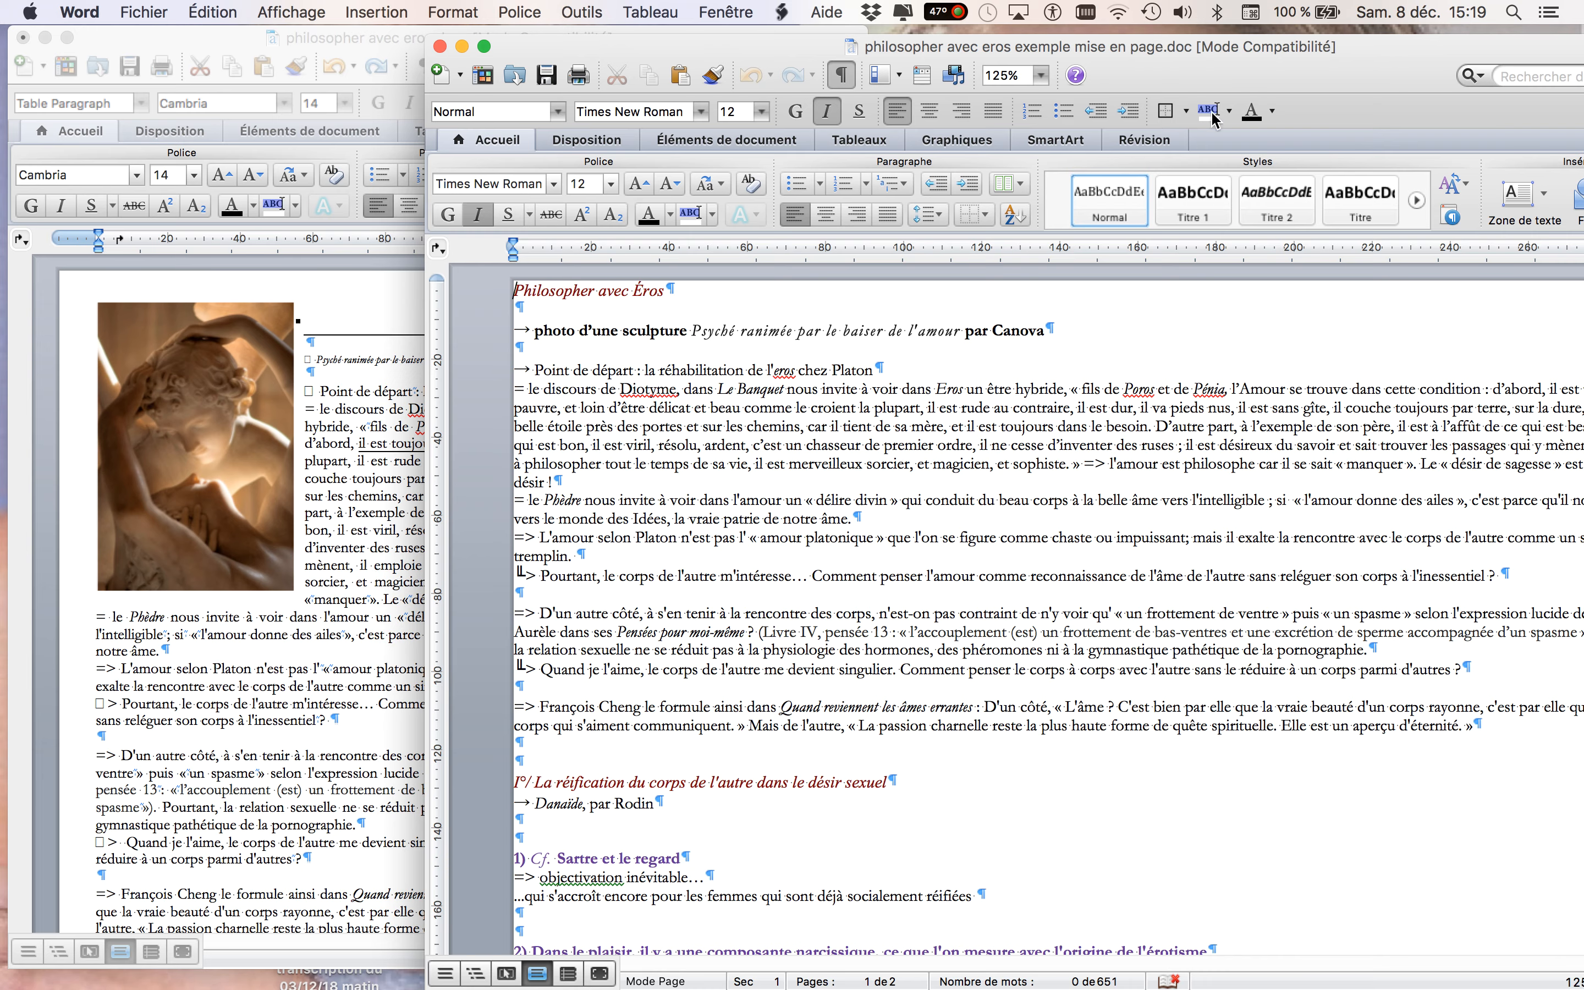
Shift the document window fully into view, try font size 8 on the entire text, and undo the size change
drag(1376, 49, 1204, 49)
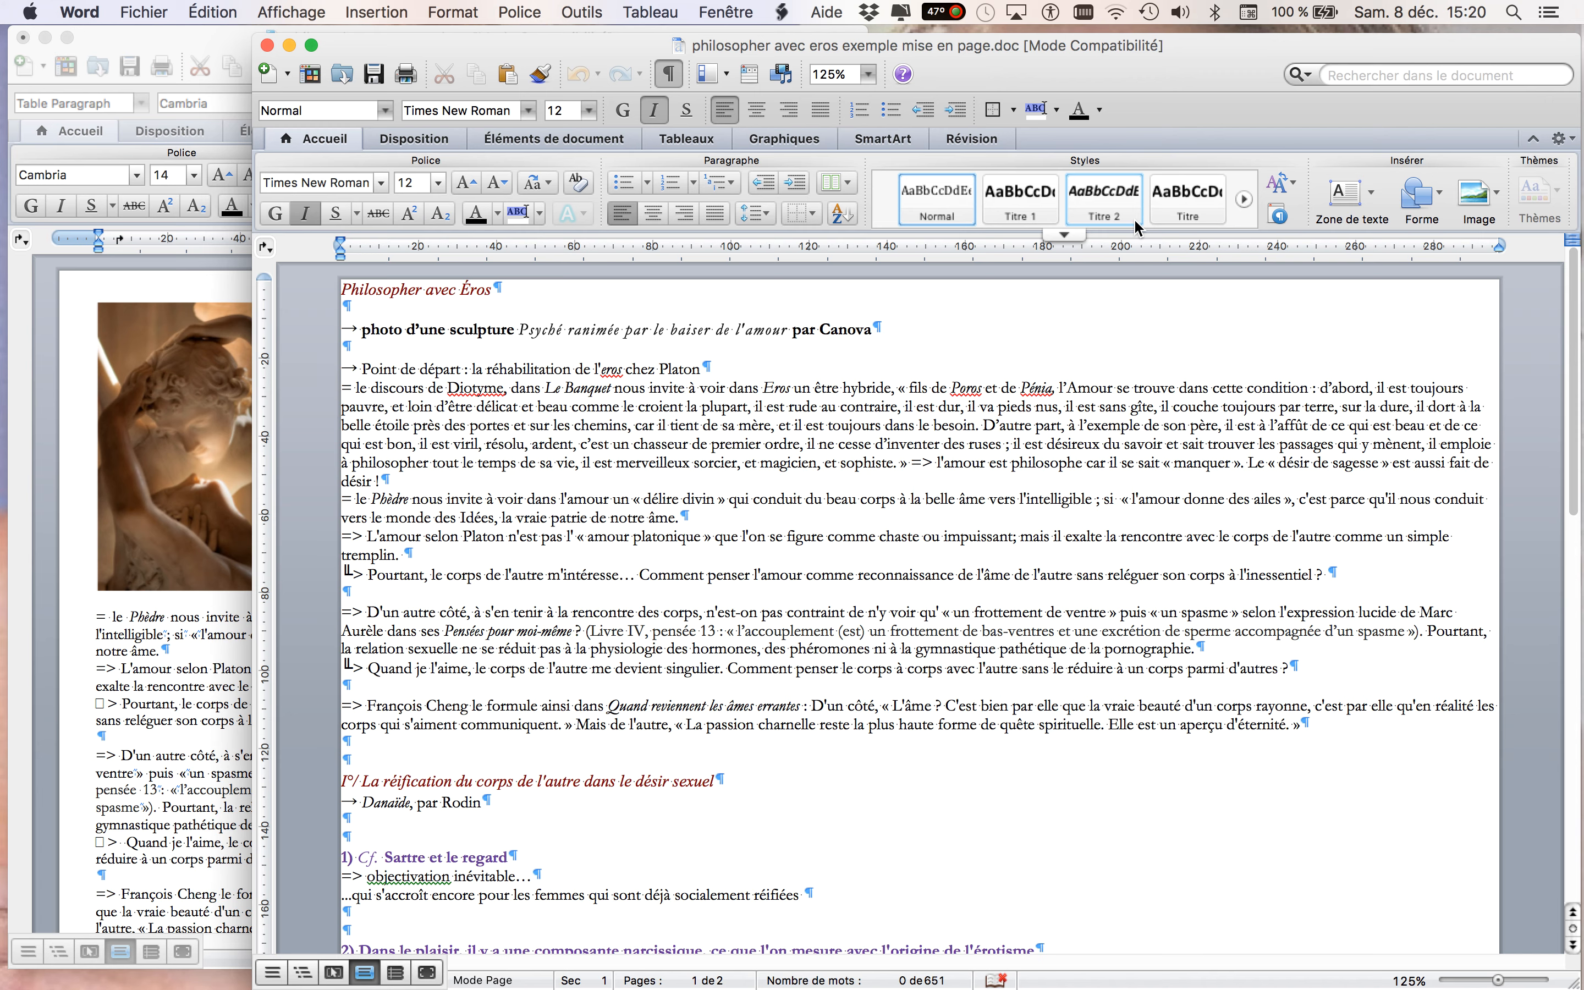
key(super+a)
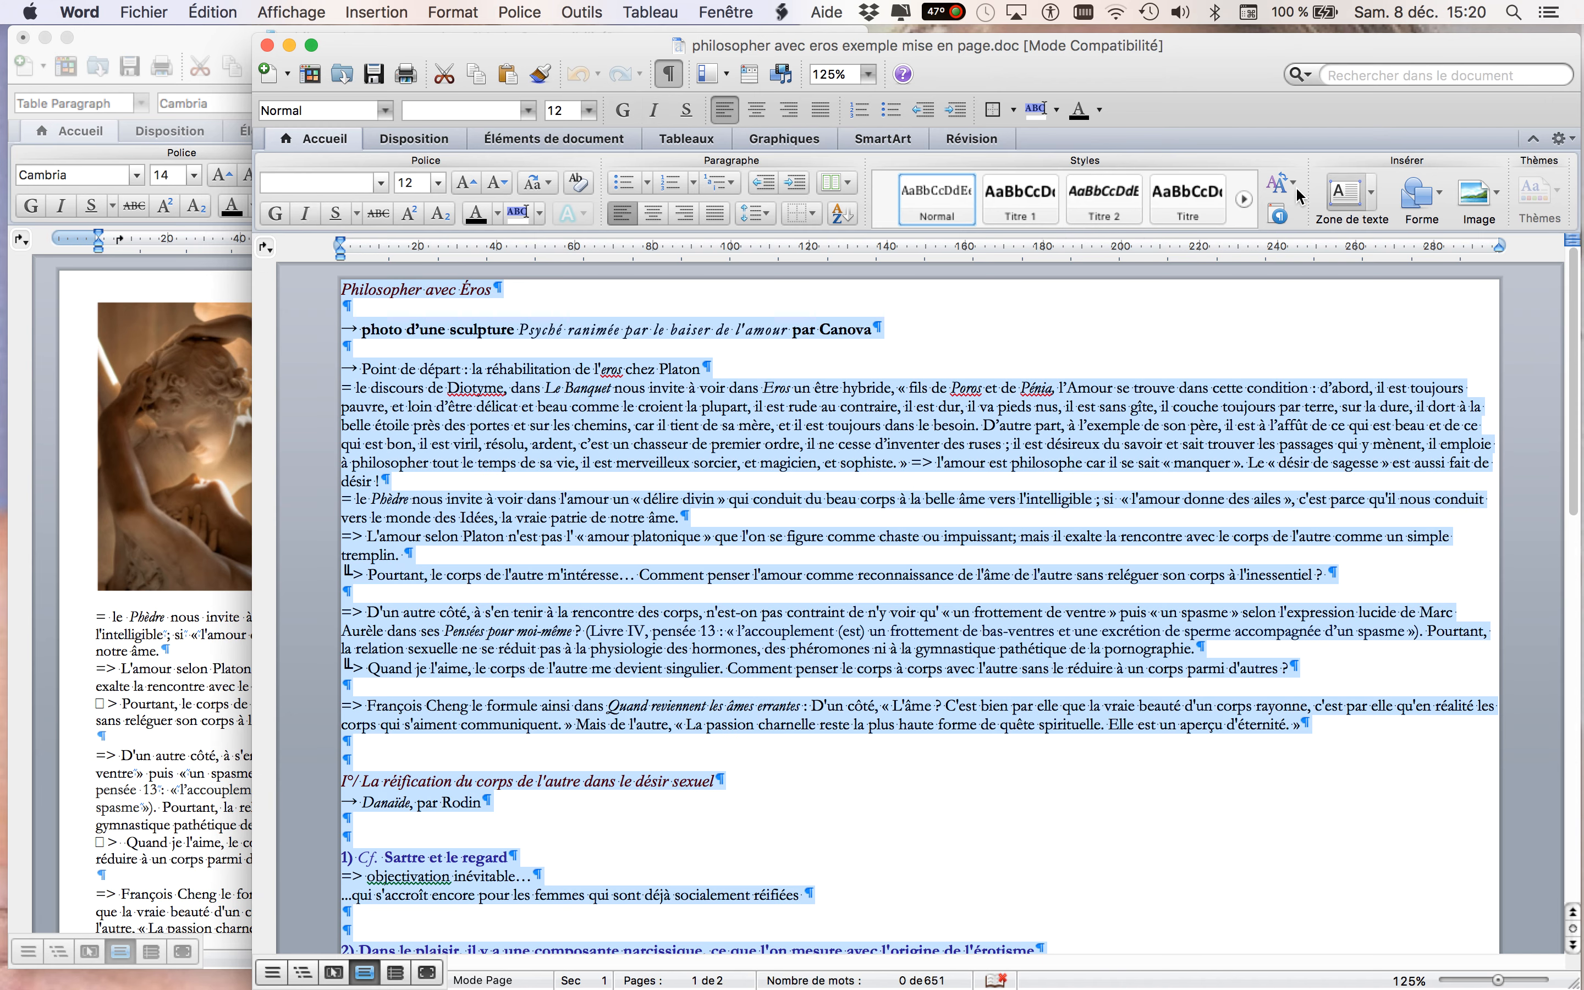
click(589, 110)
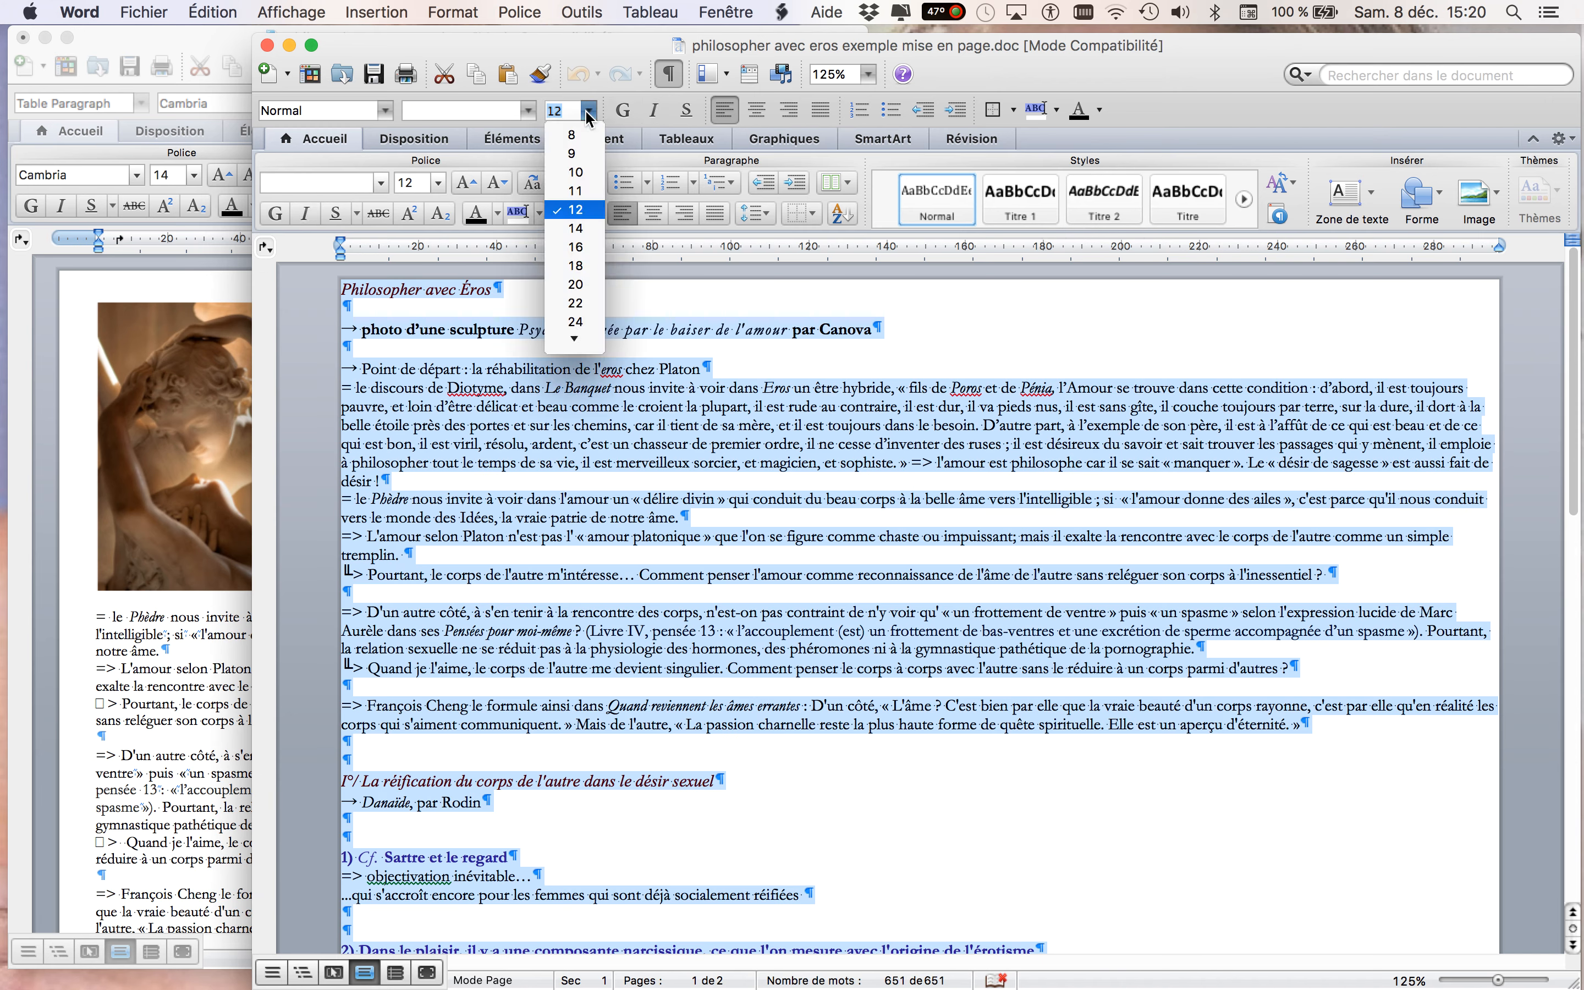
click(591, 136)
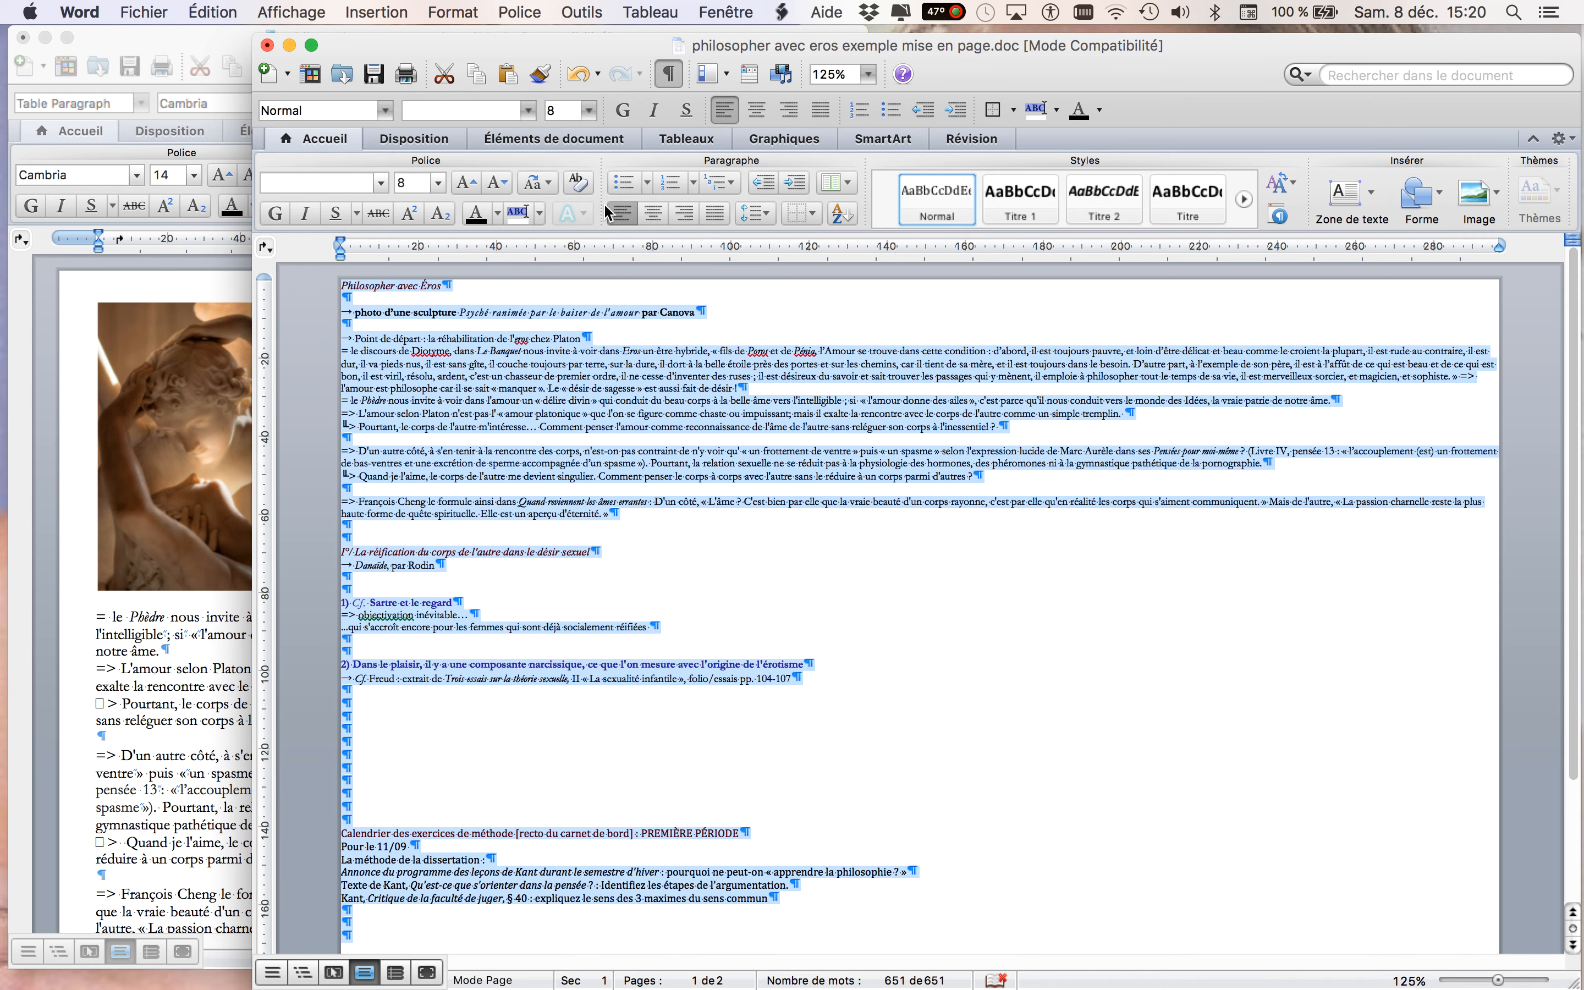
key(super+z)
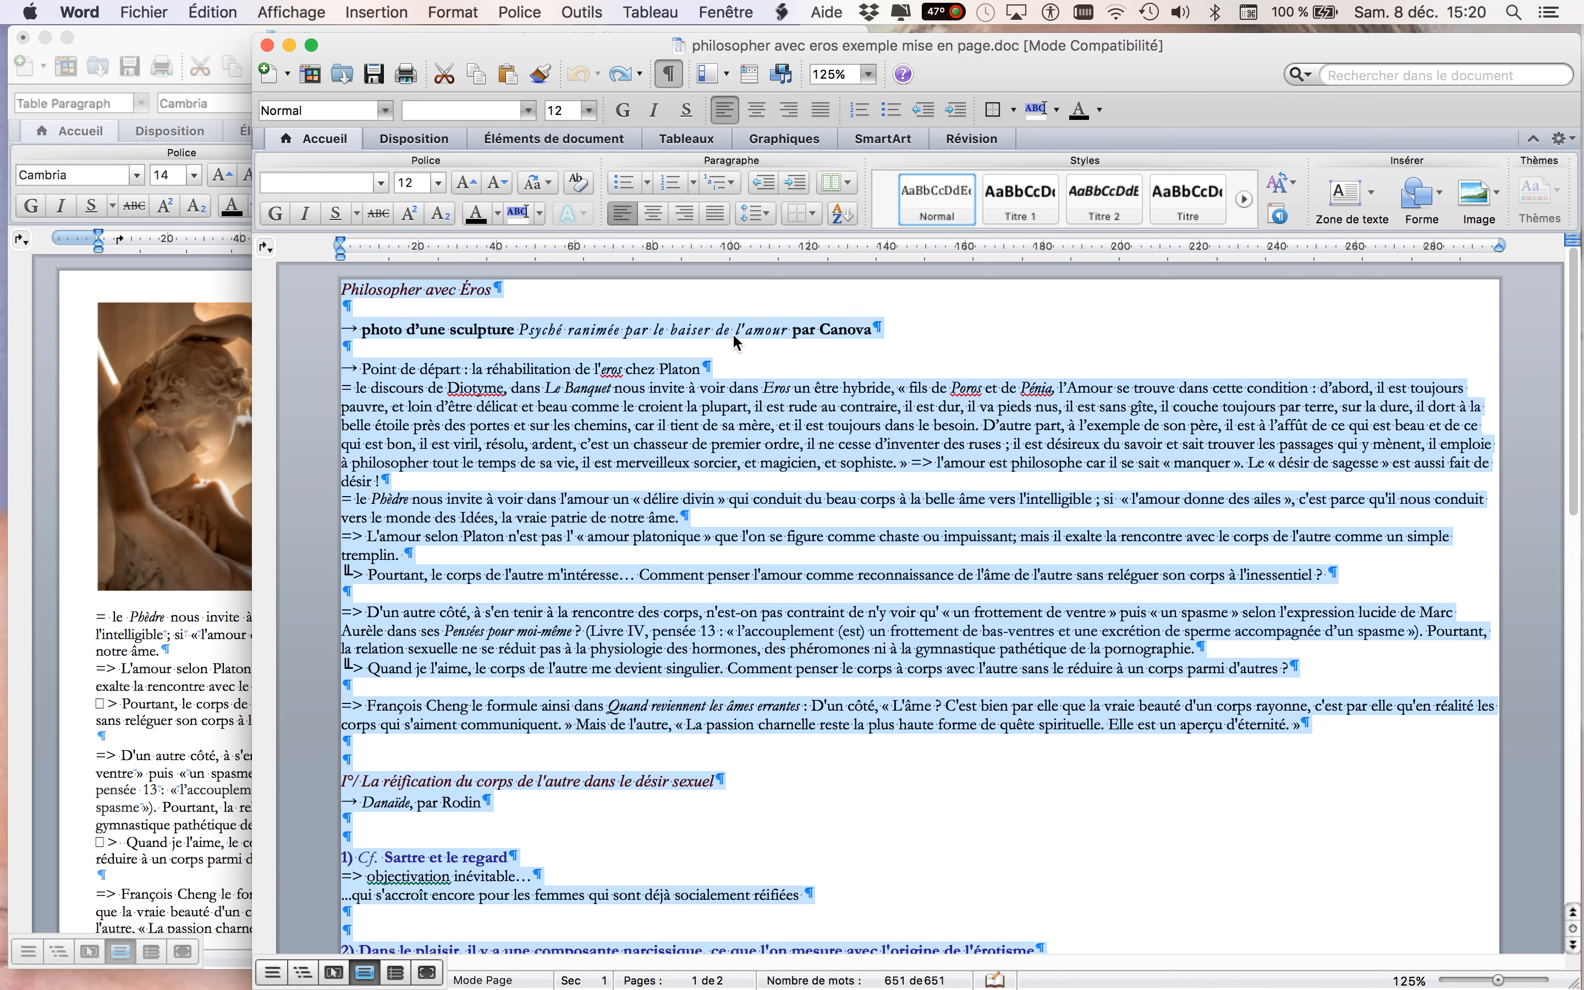
click(724, 369)
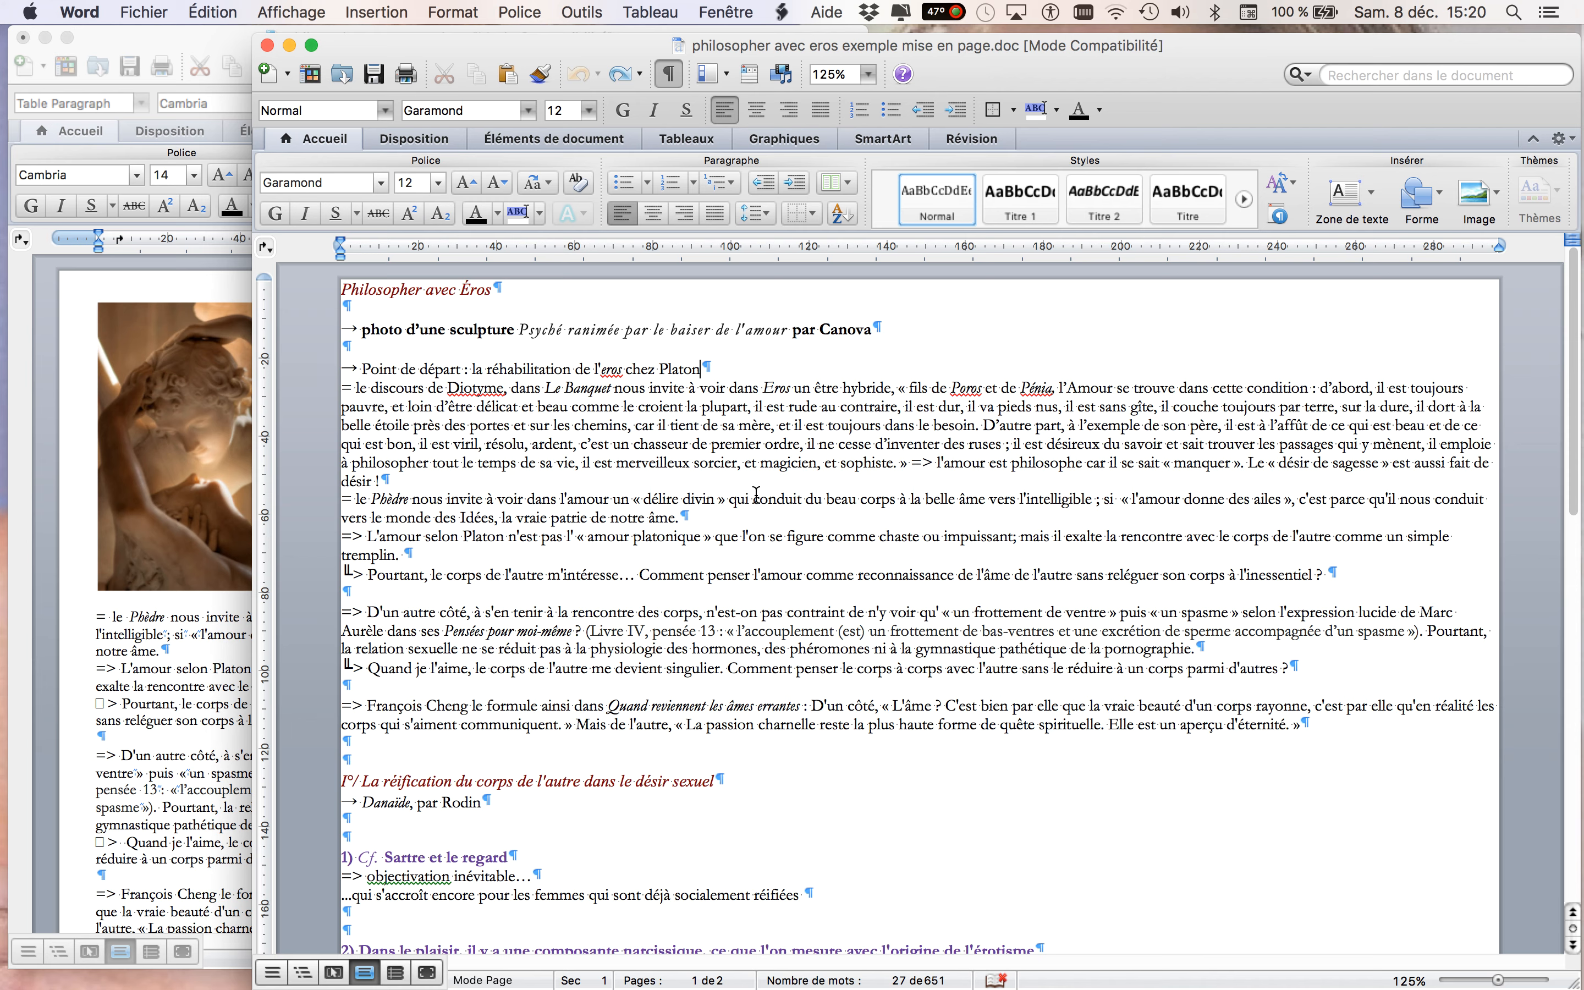
Hide the formatting marks, show them again, and select the space between "autre" and "côté" in the Marc Aurèle paragraph
click(672, 72)
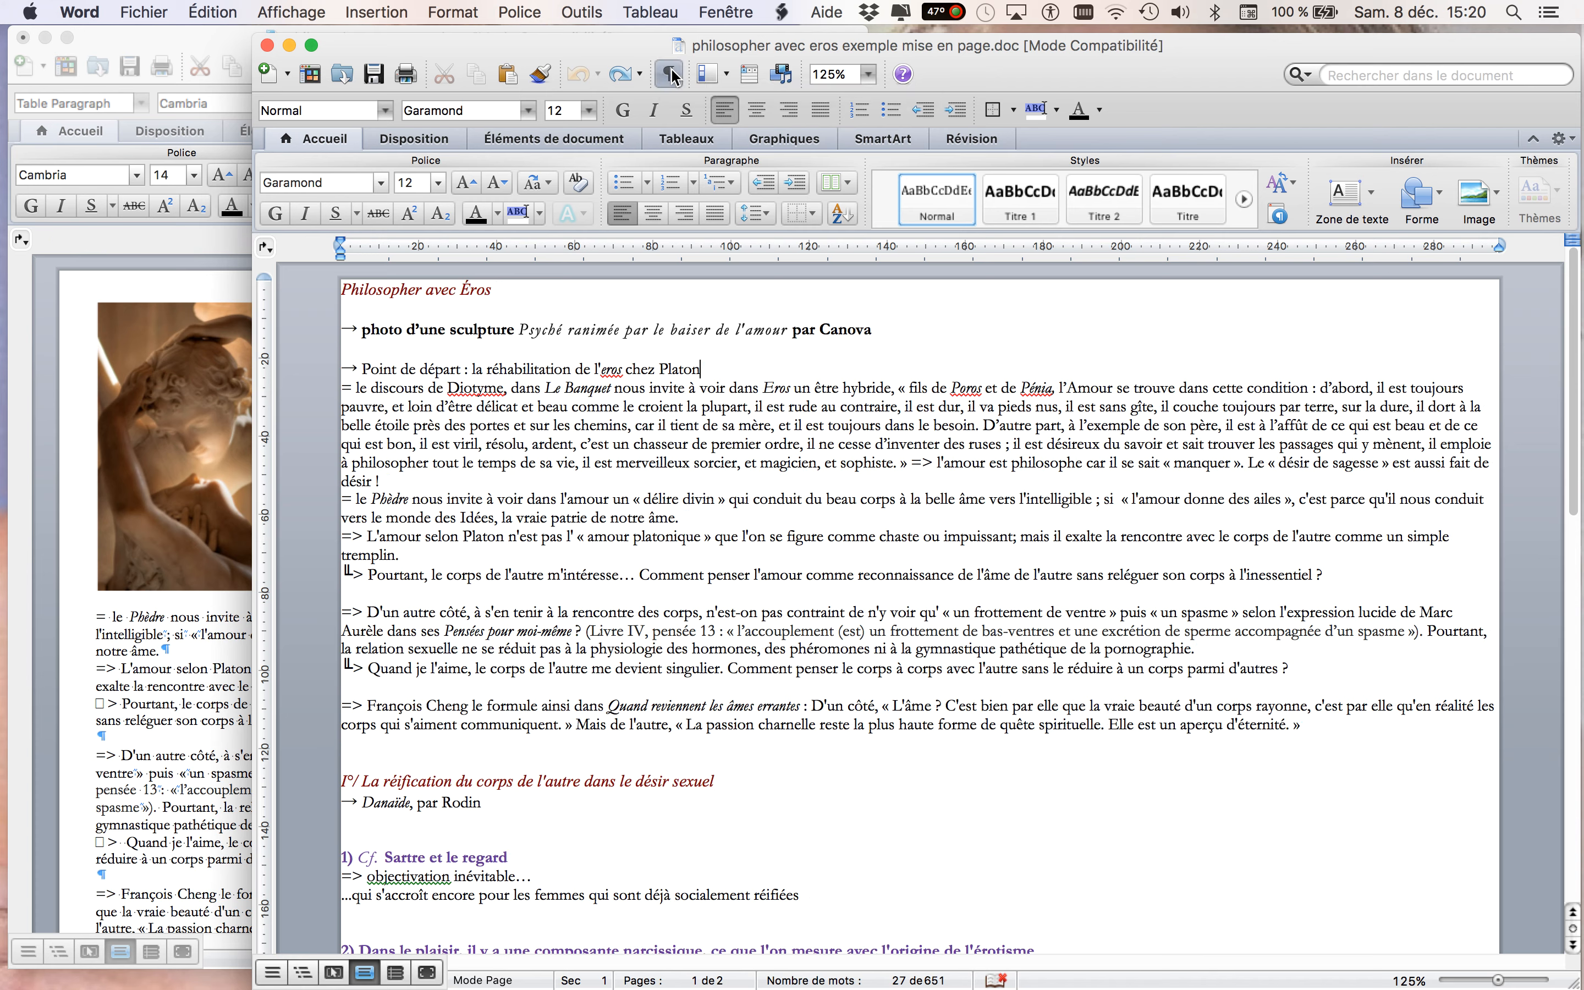
click(672, 74)
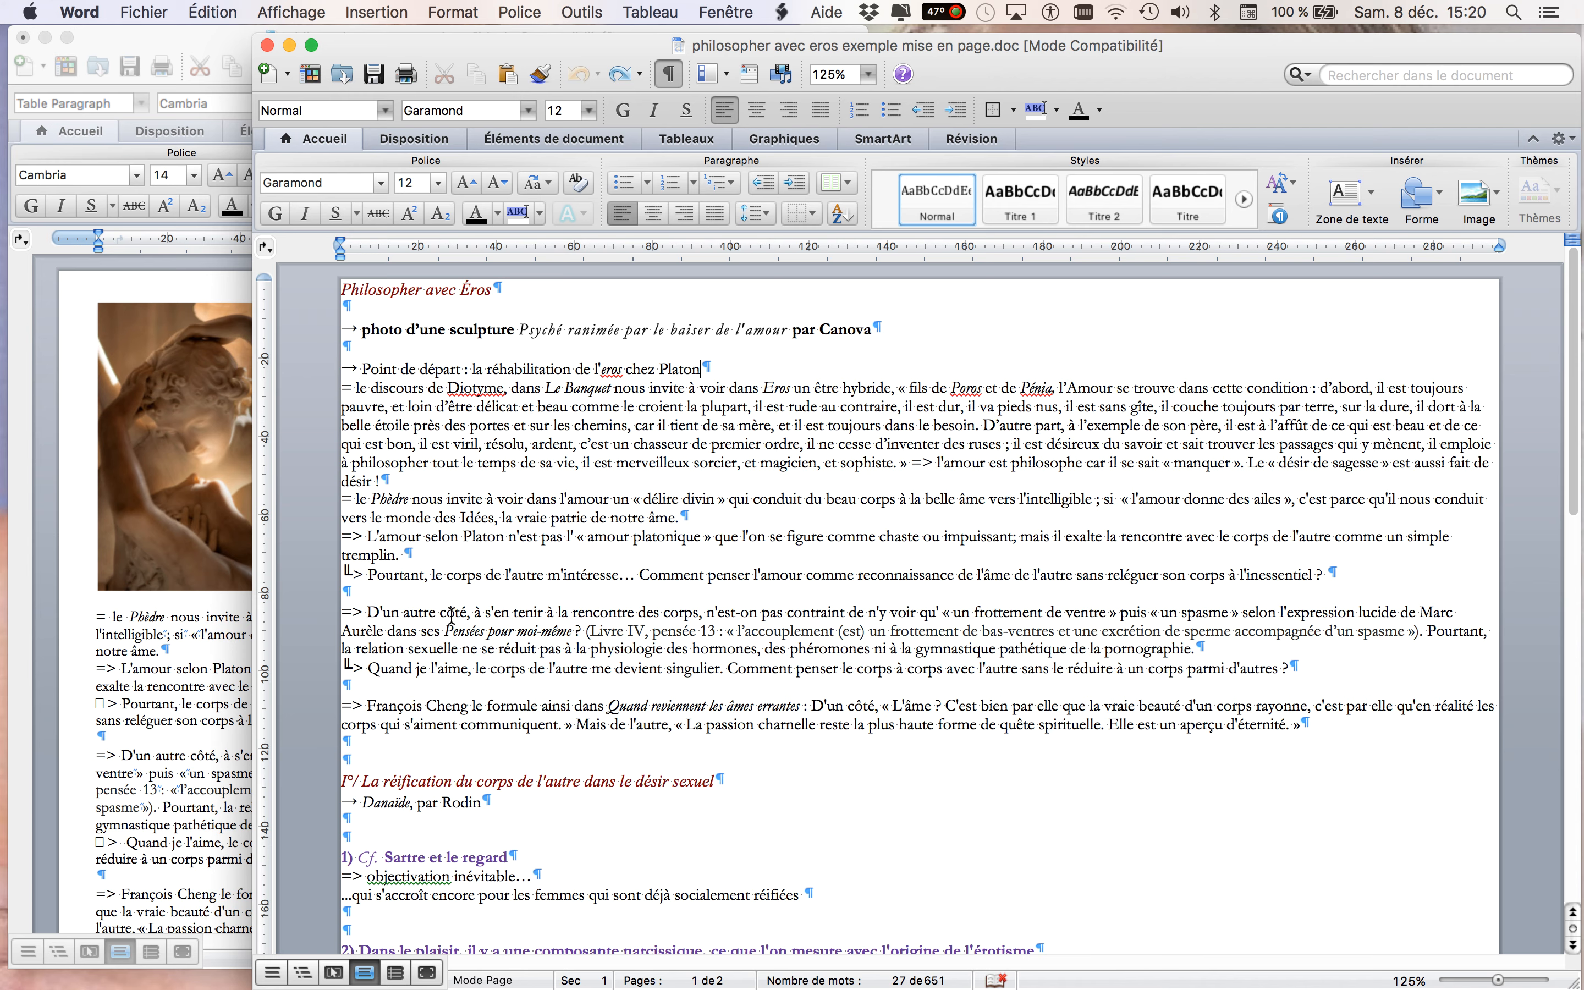
drag(434, 615, 439, 623)
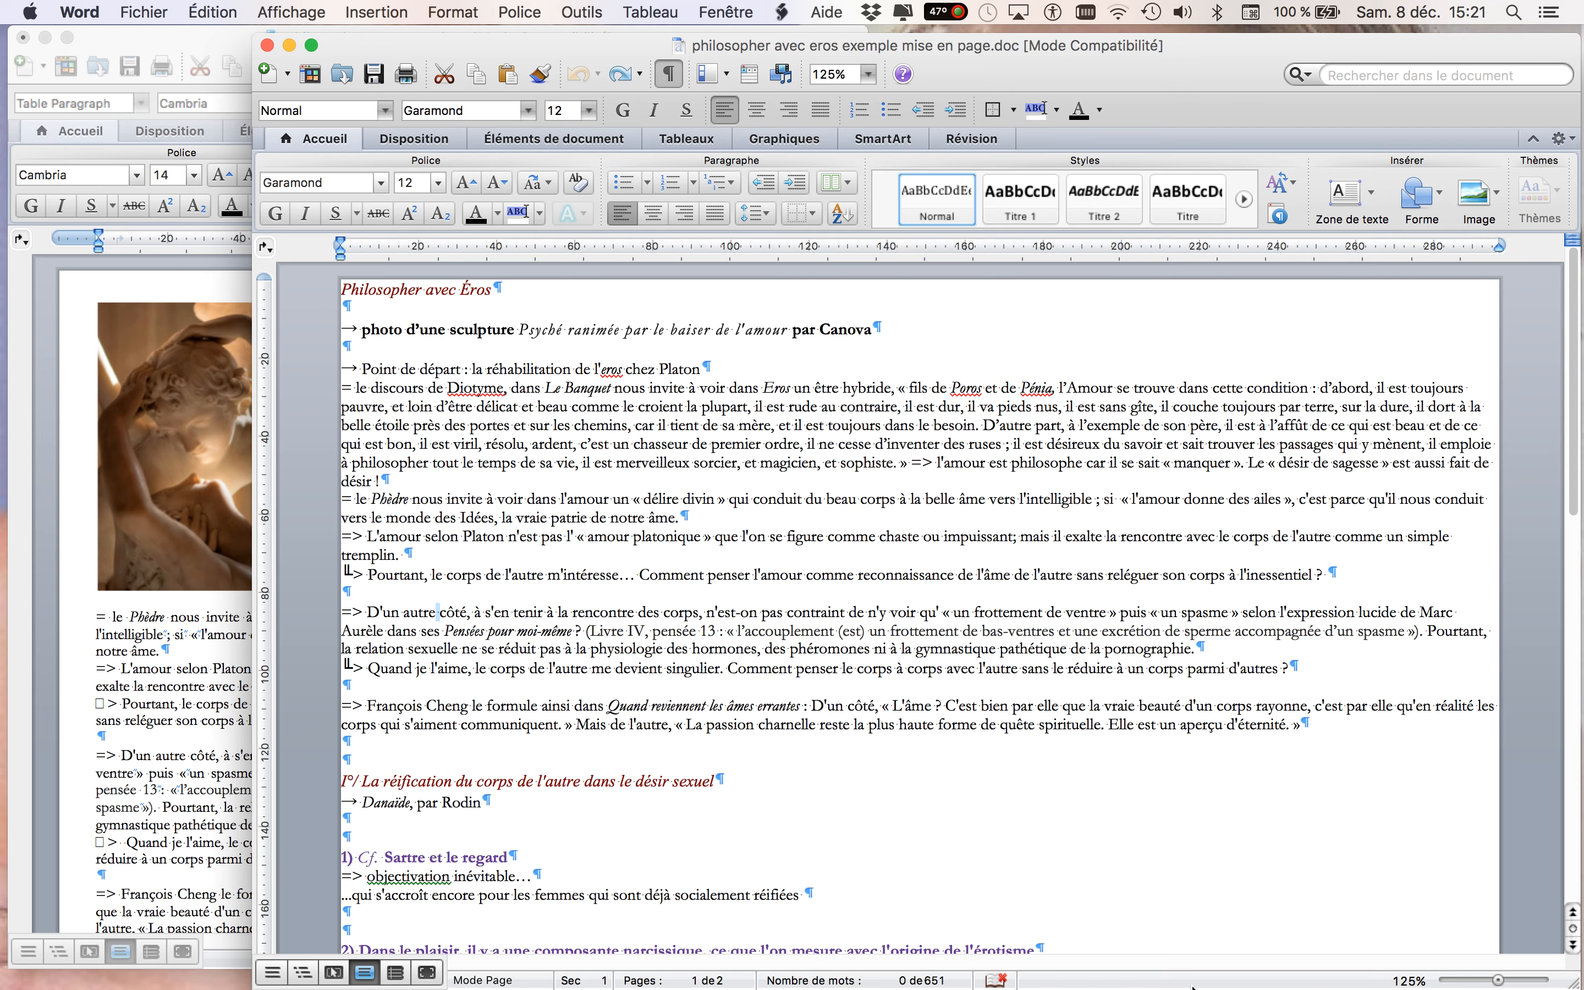
Narrow the example document's window, place it beside philosopher avec eros.docx, and bring the latter's Exercice5 section into view
drag(1577, 983, 1057, 982)
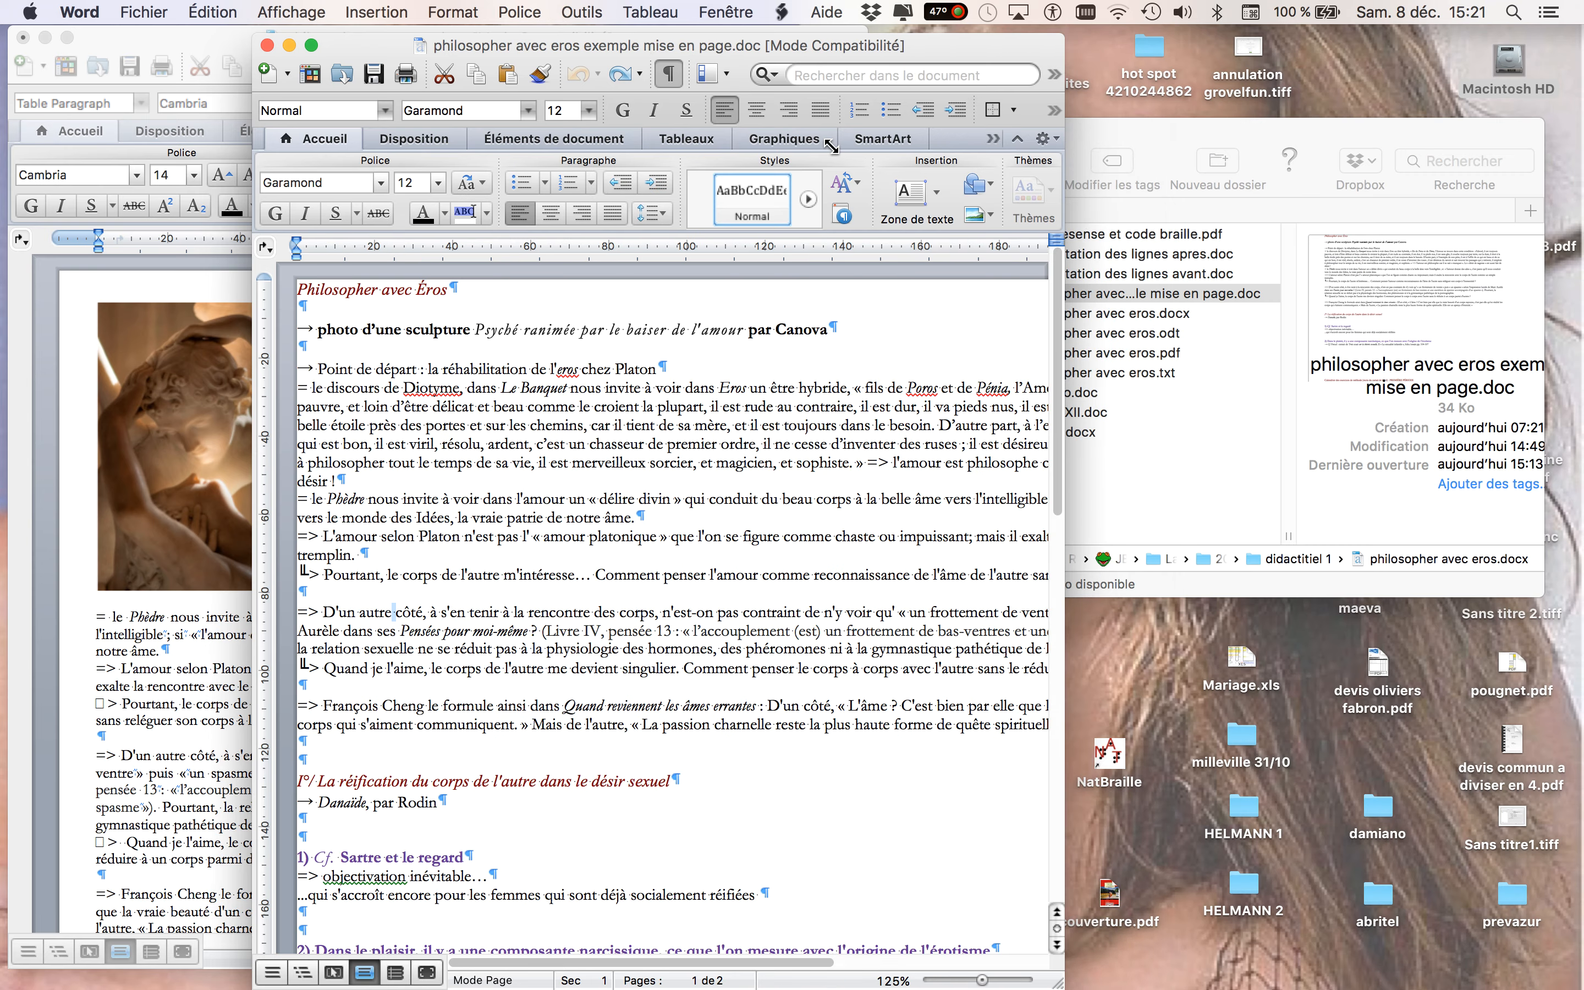
drag(503, 47, 1027, 29)
click(350, 481)
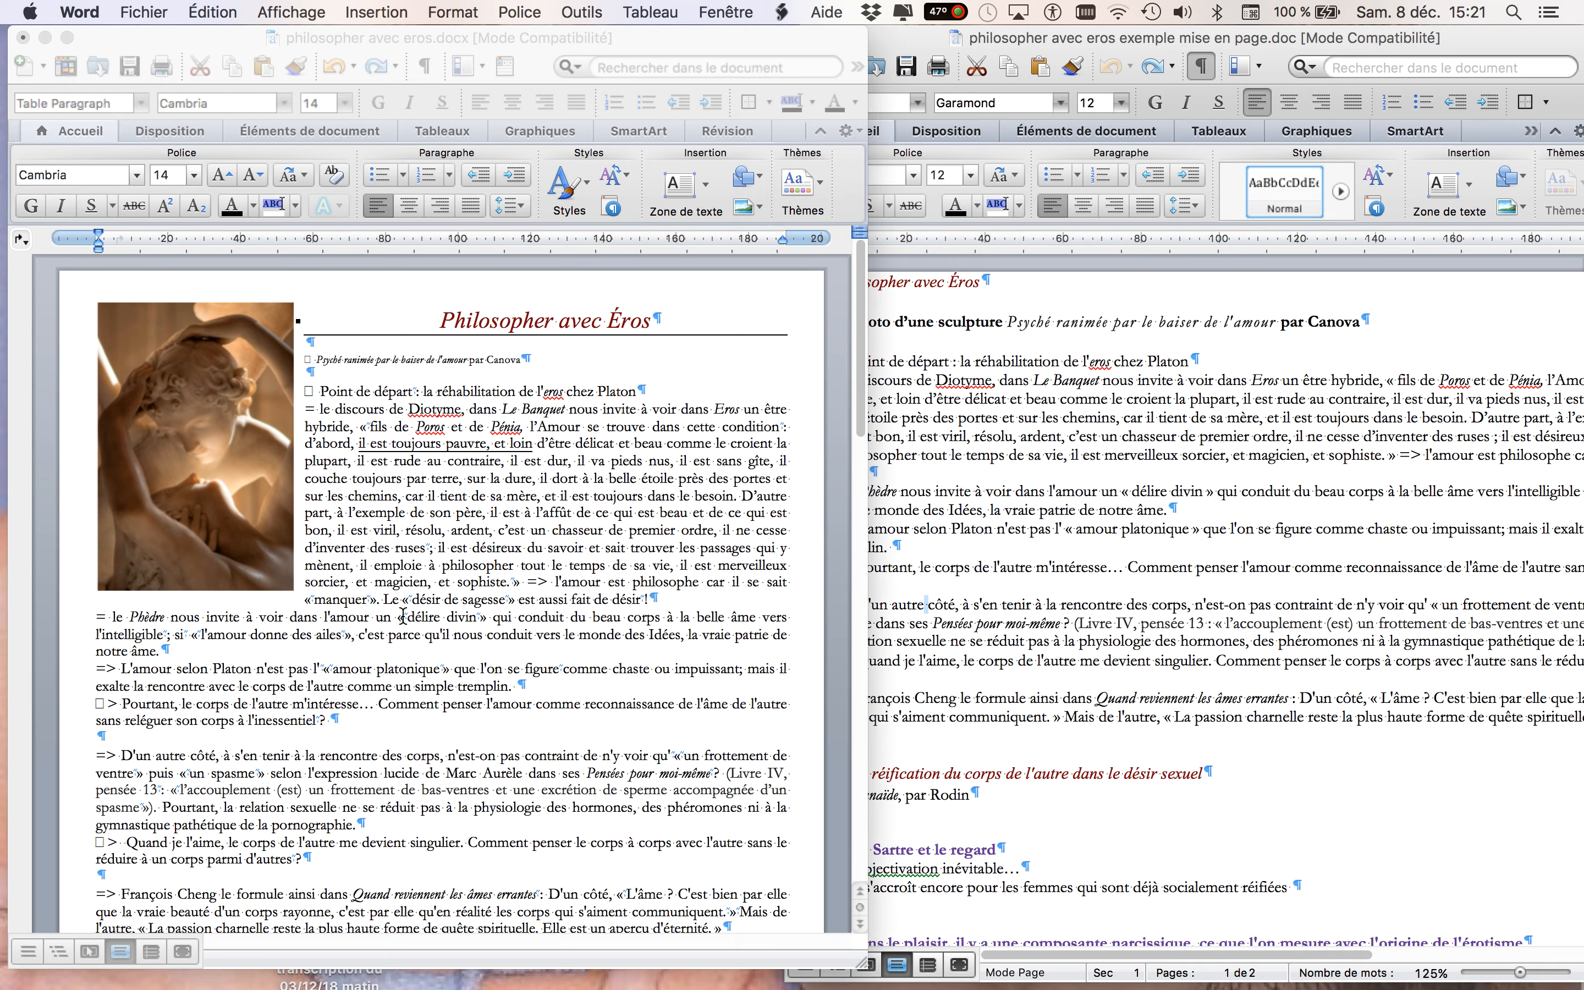
click(427, 710)
scroll(427, 710, down, 5)
scroll(427, 710, down, 9)
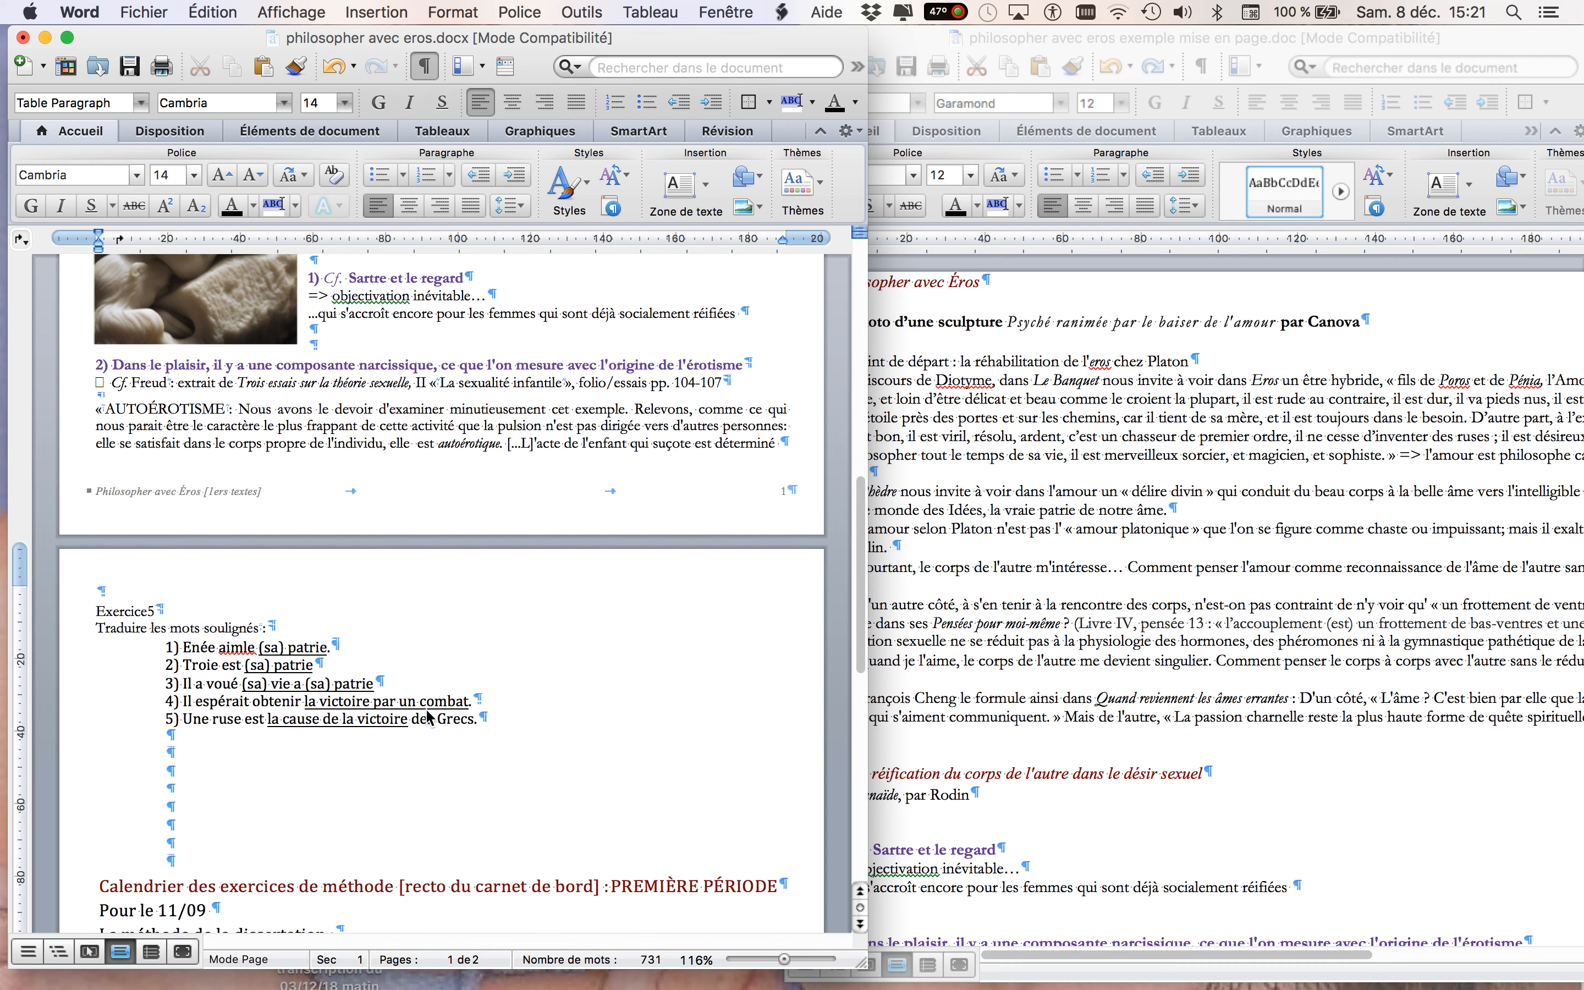
Switch to Finder and open numerotation des lignes avant.doc and numerotation des lignes apres.doc from the didactitiel 1 folder
key(super+Tab)
key(super+Tab)
key(super+Tab)
key(super+Tab)
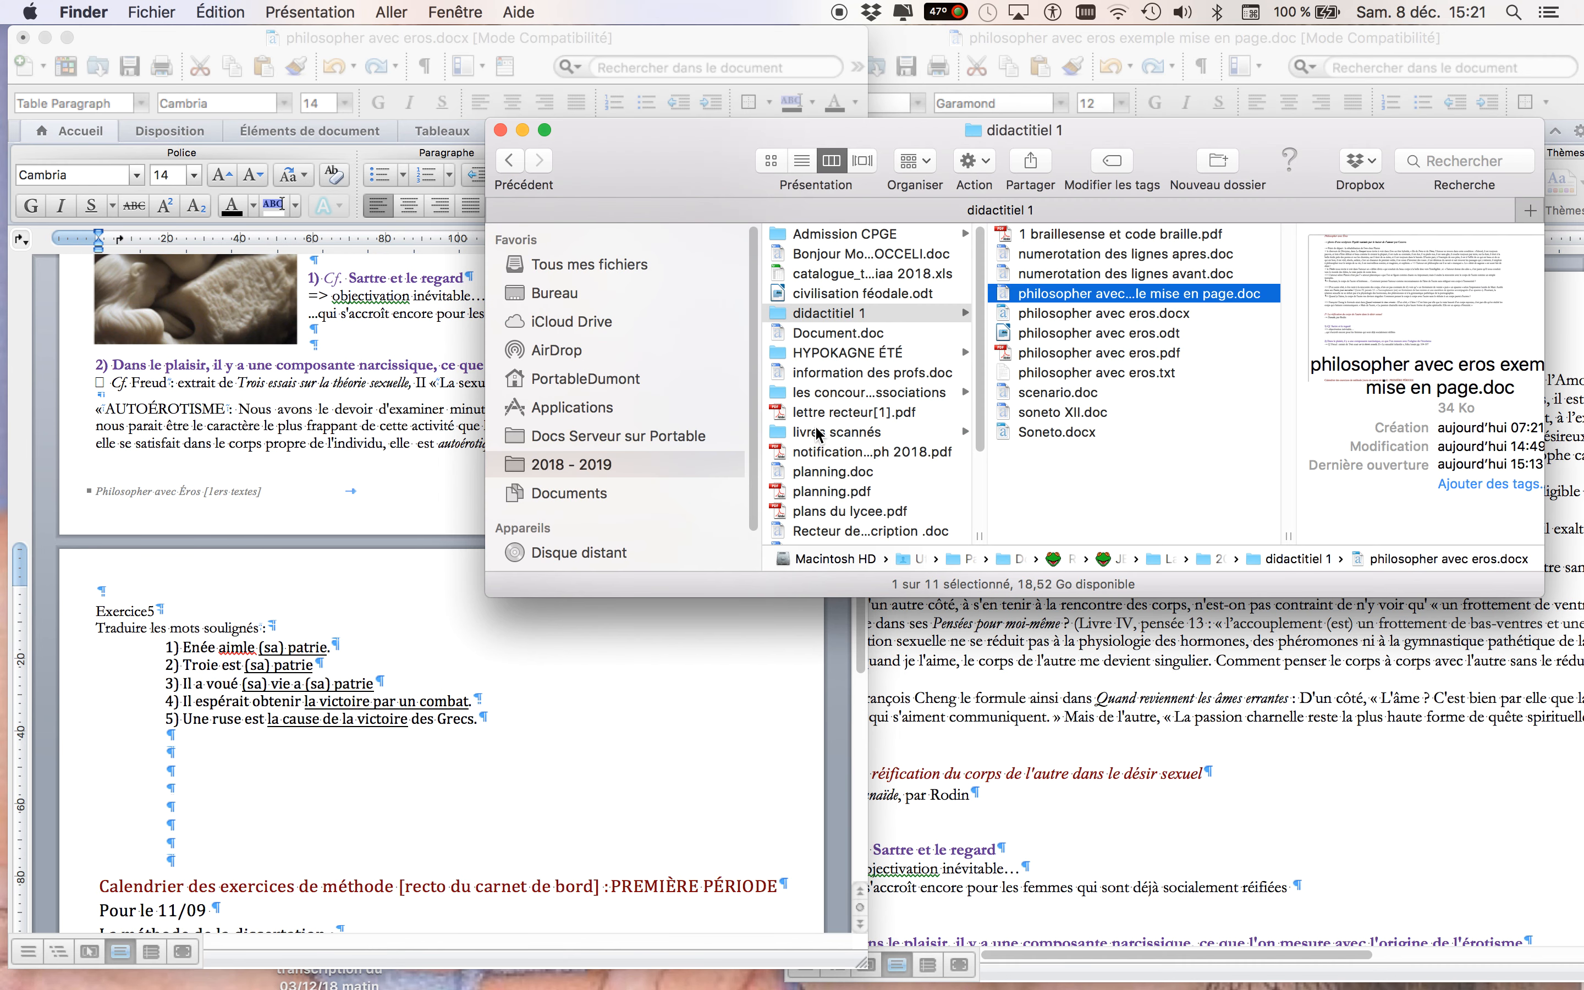
click(1121, 259)
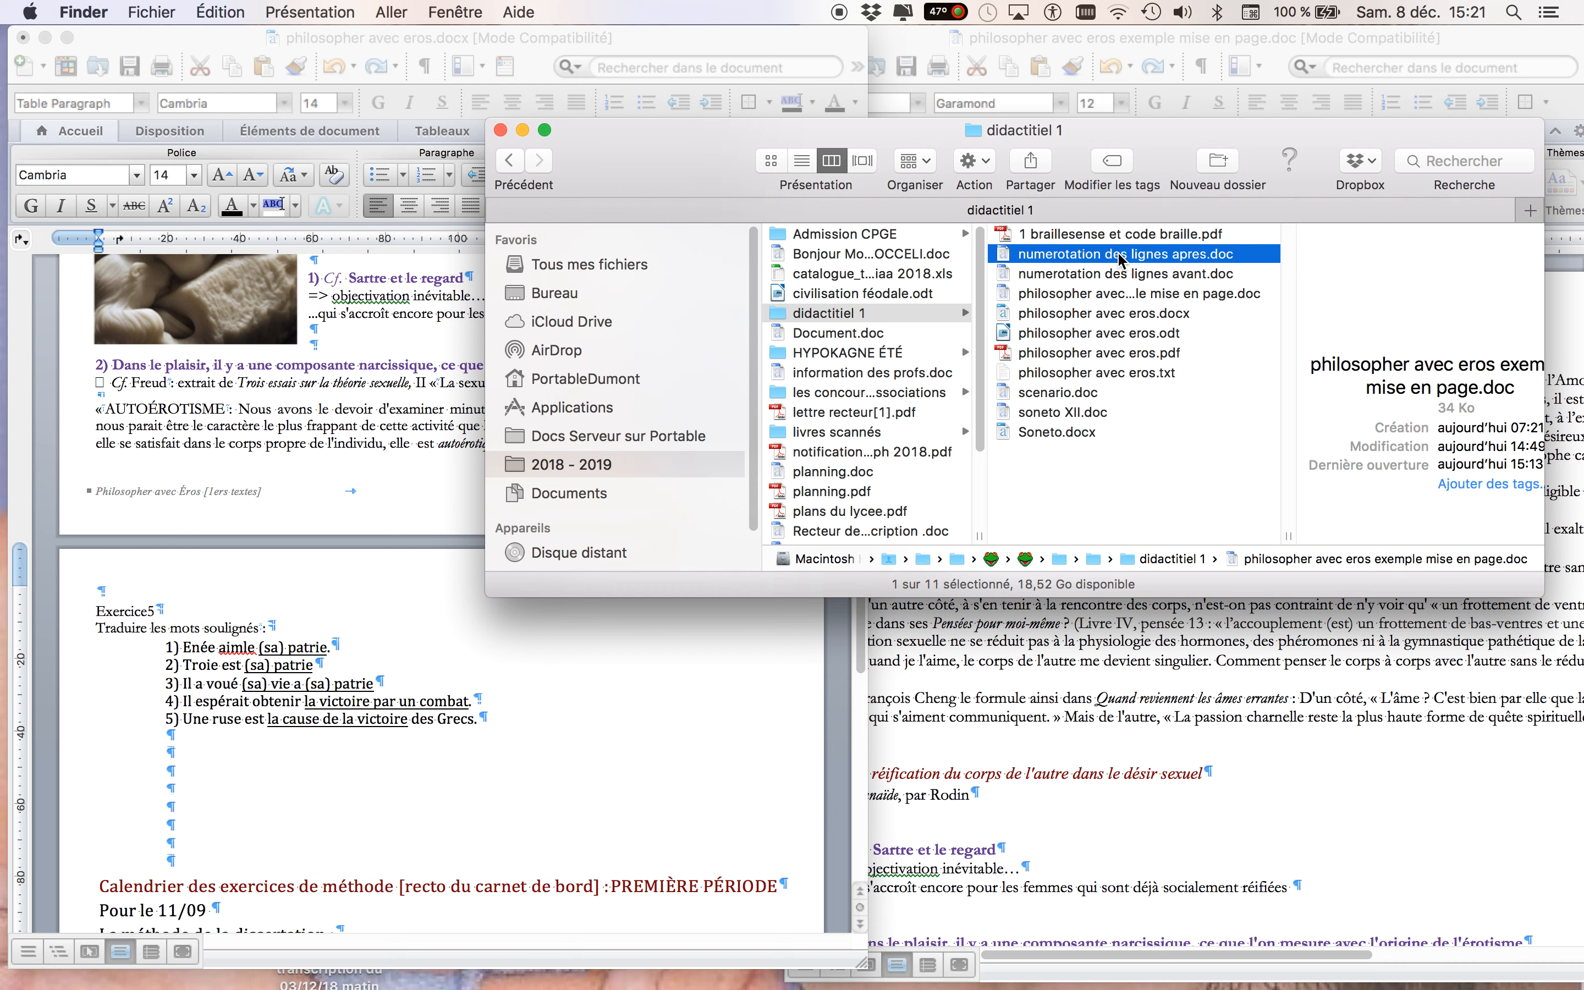
click(1171, 275)
key(super+Tab)
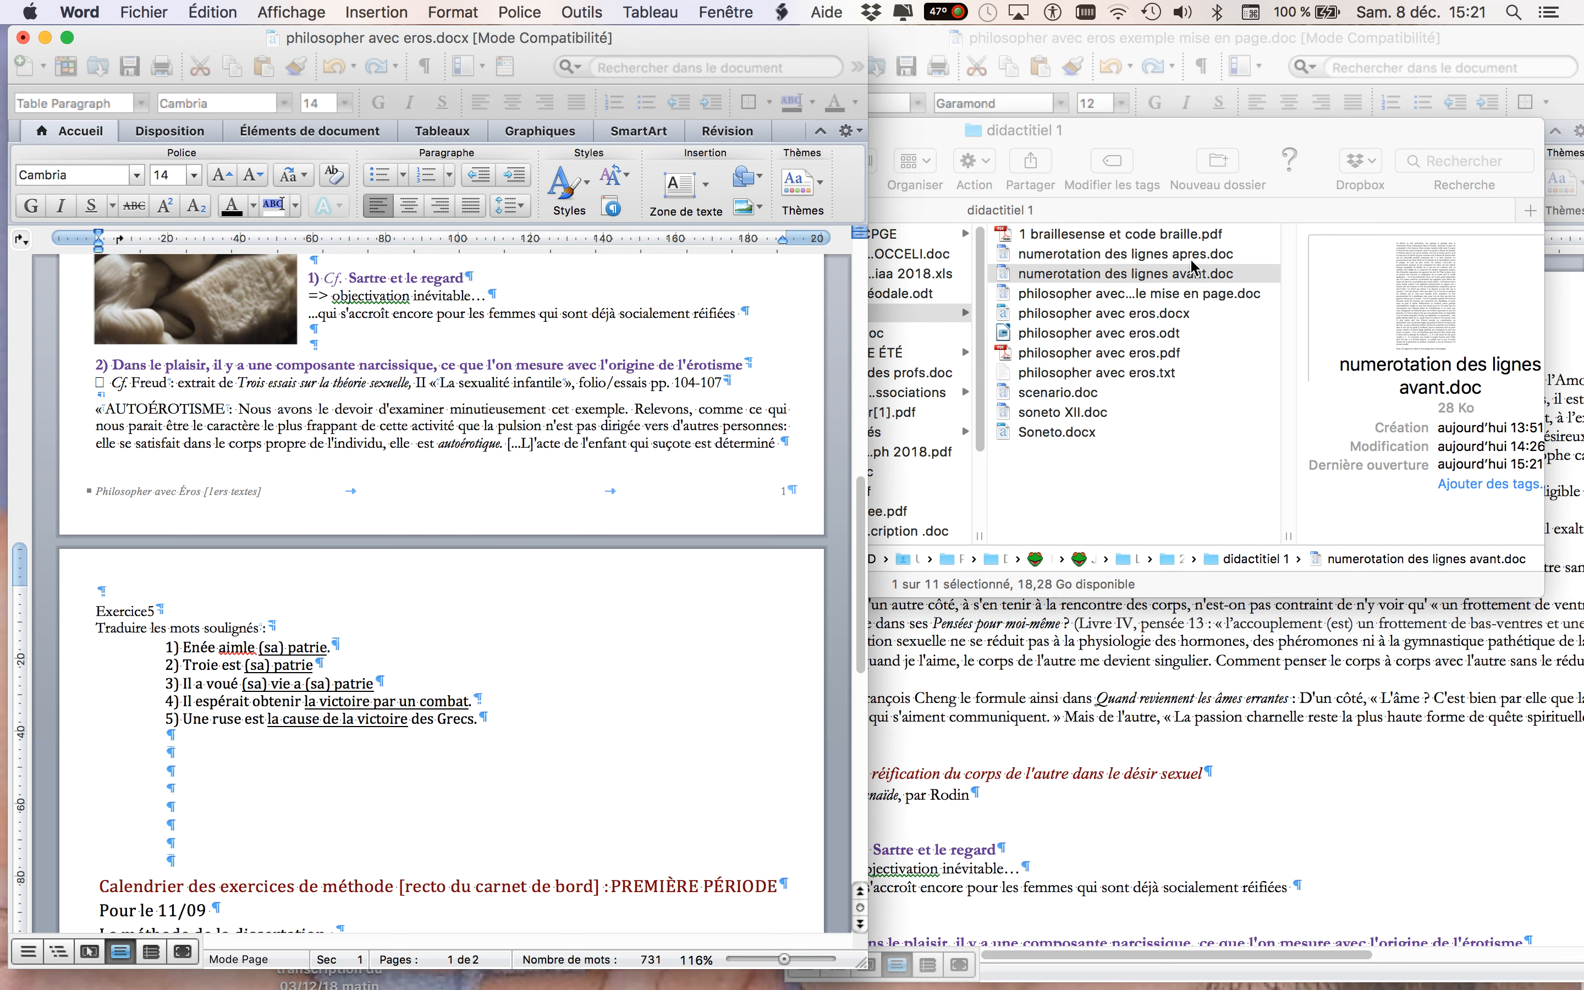
click(1188, 255)
double_click(1188, 255)
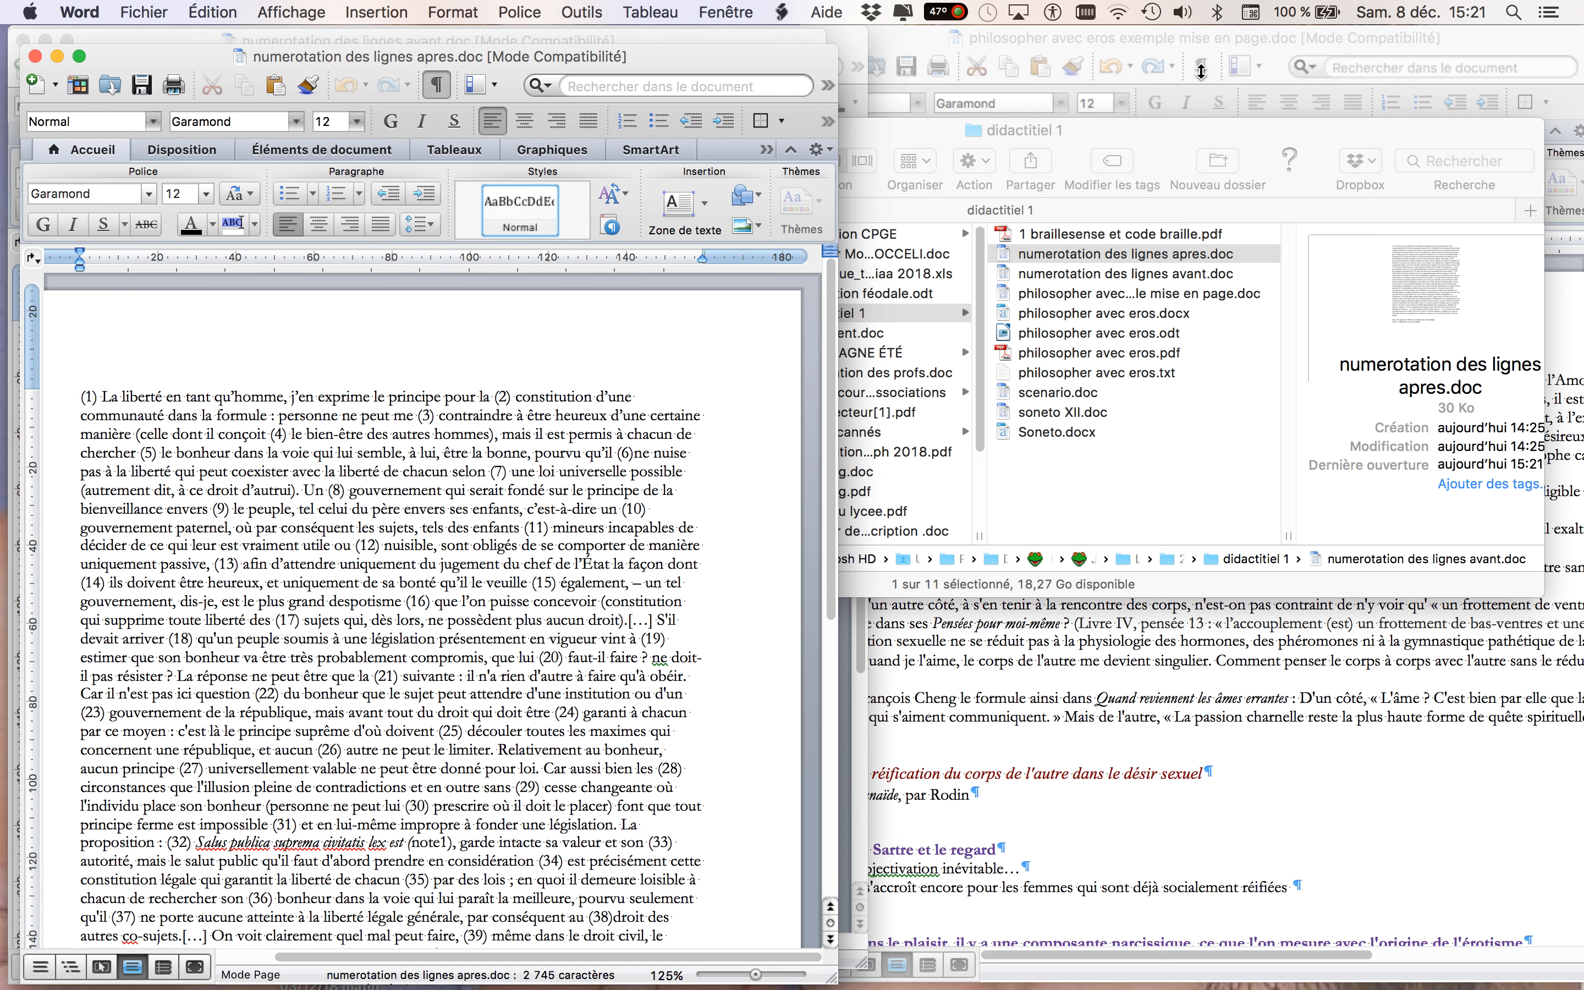
Place numerotation des lignes apres.doc beside numerotation des lignes avant.doc and compare the line numbering and notes down to the end of both texts
drag(770, 62, 1487, 18)
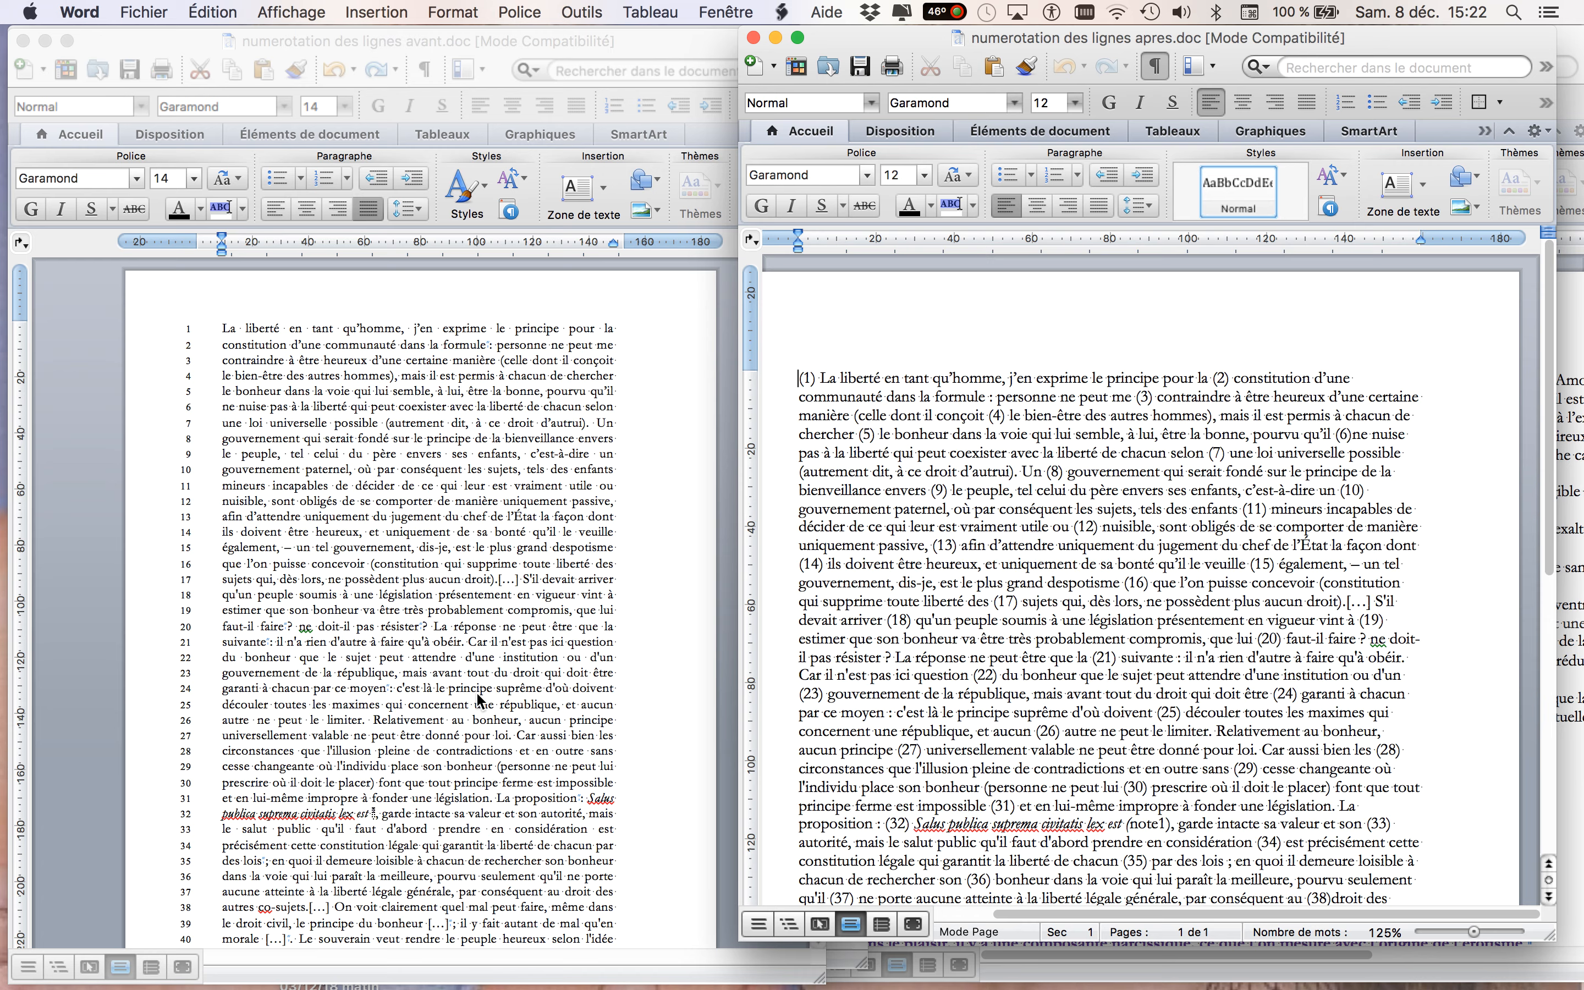
scroll(478, 694, down, 5)
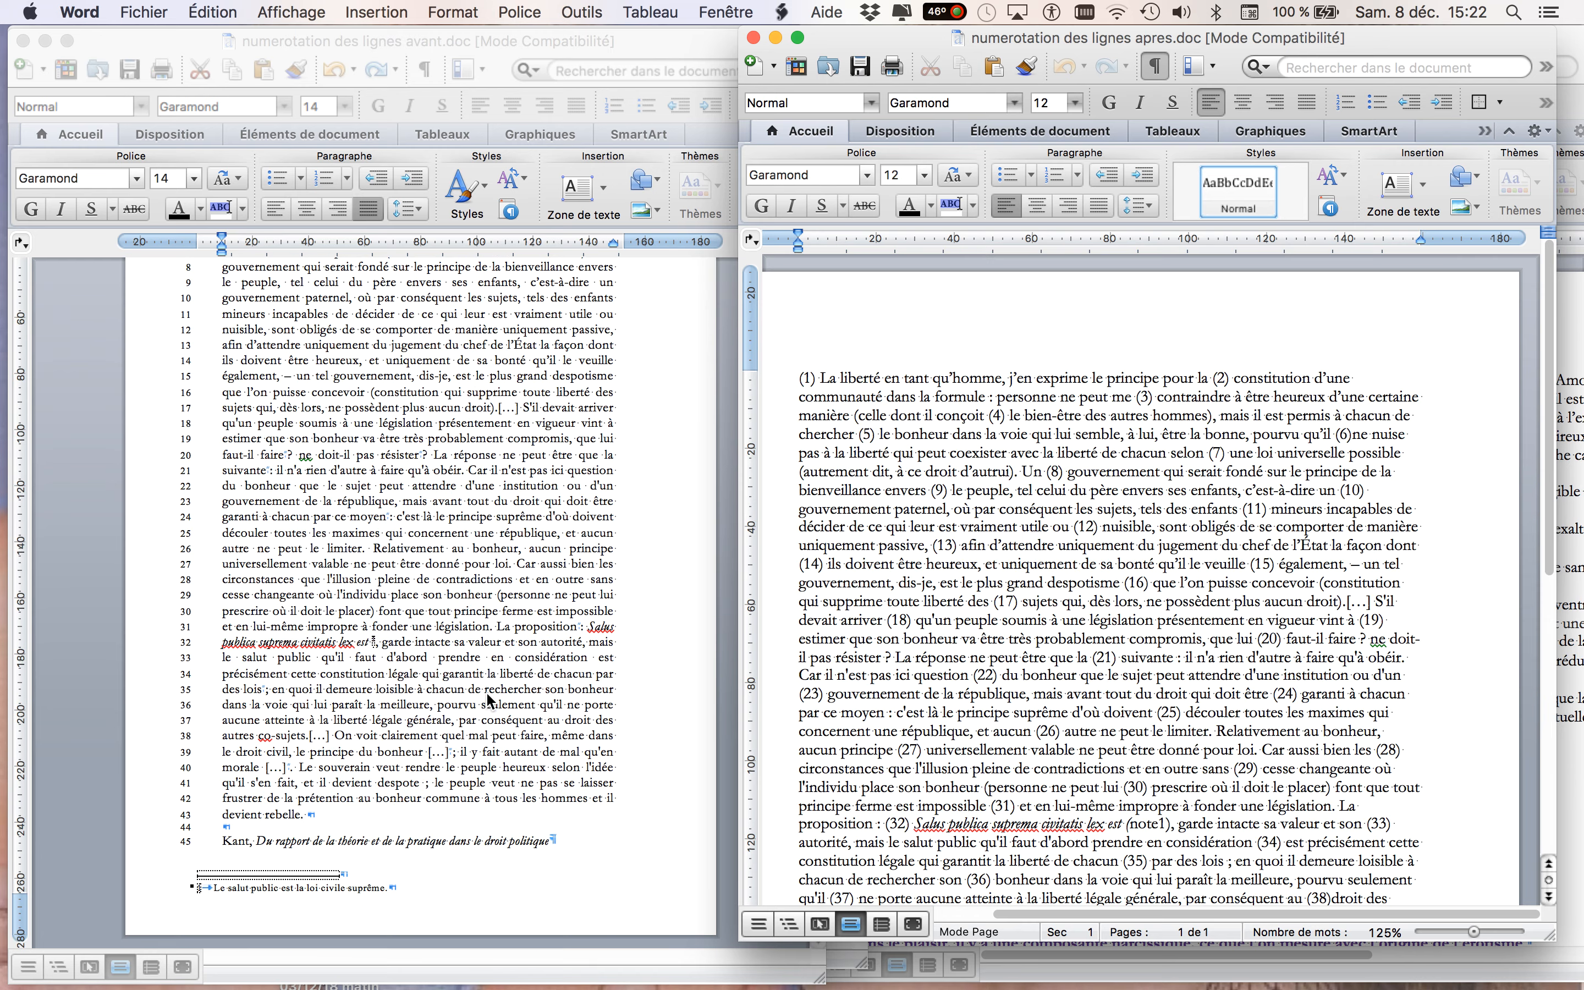
scroll(996, 812, down, 10)
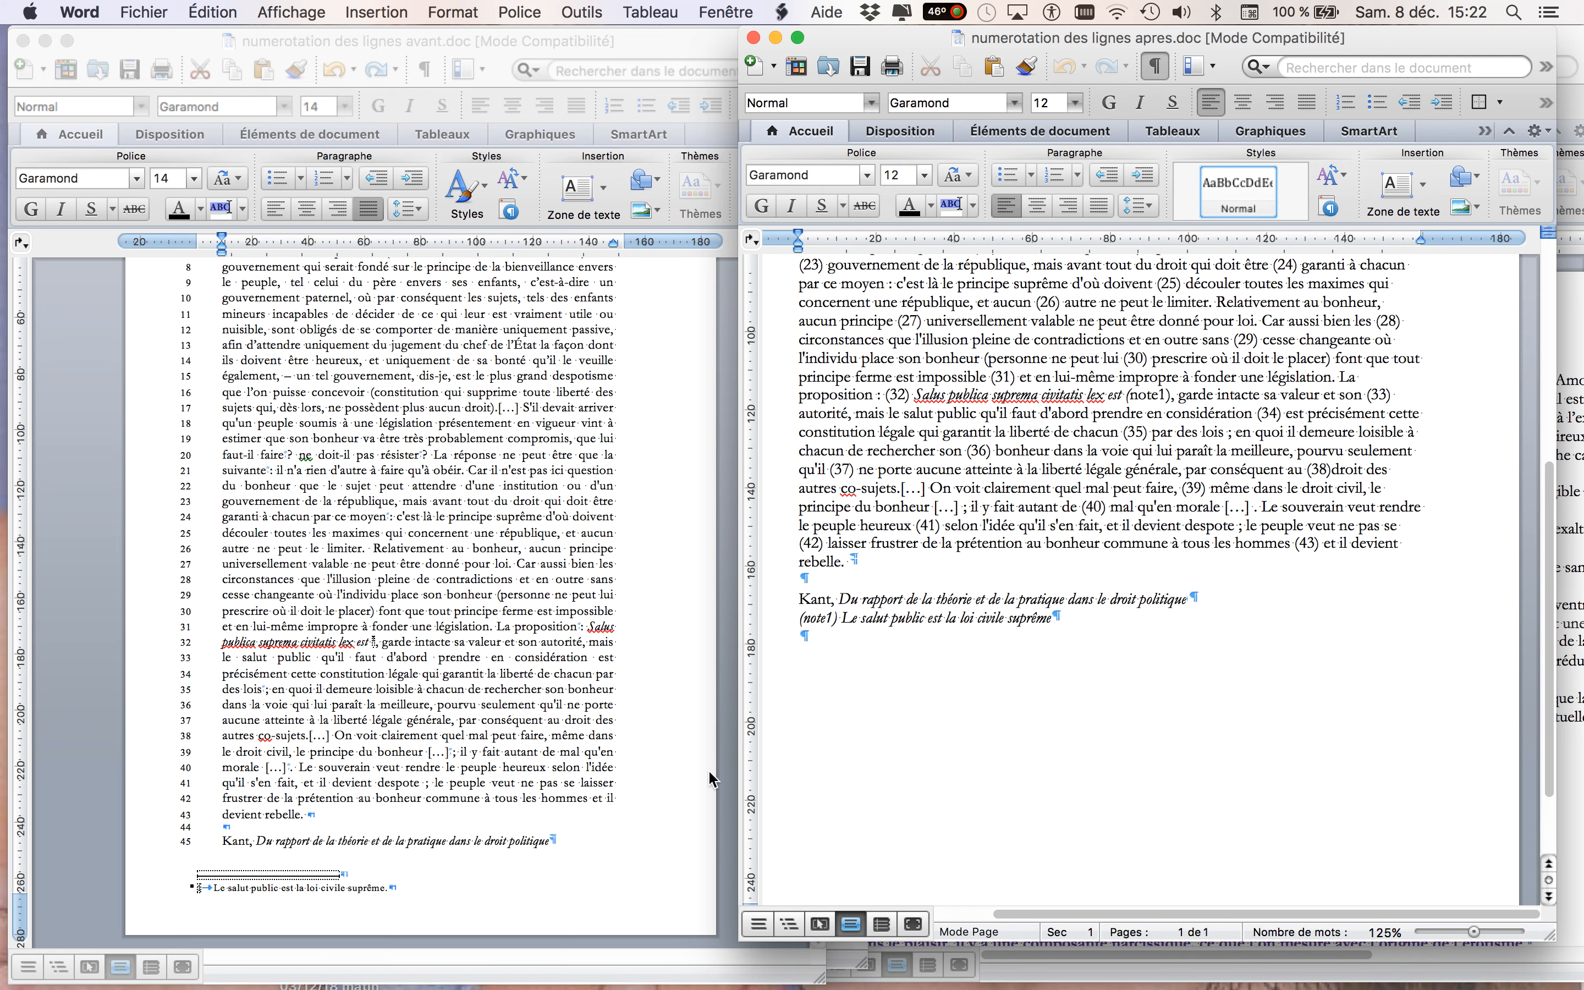
In numerotation des lignes avant.doc, insert the typed line numbers (43) before "devient rebelle" and (42) before "frustrer de la prétention"
click(265, 800)
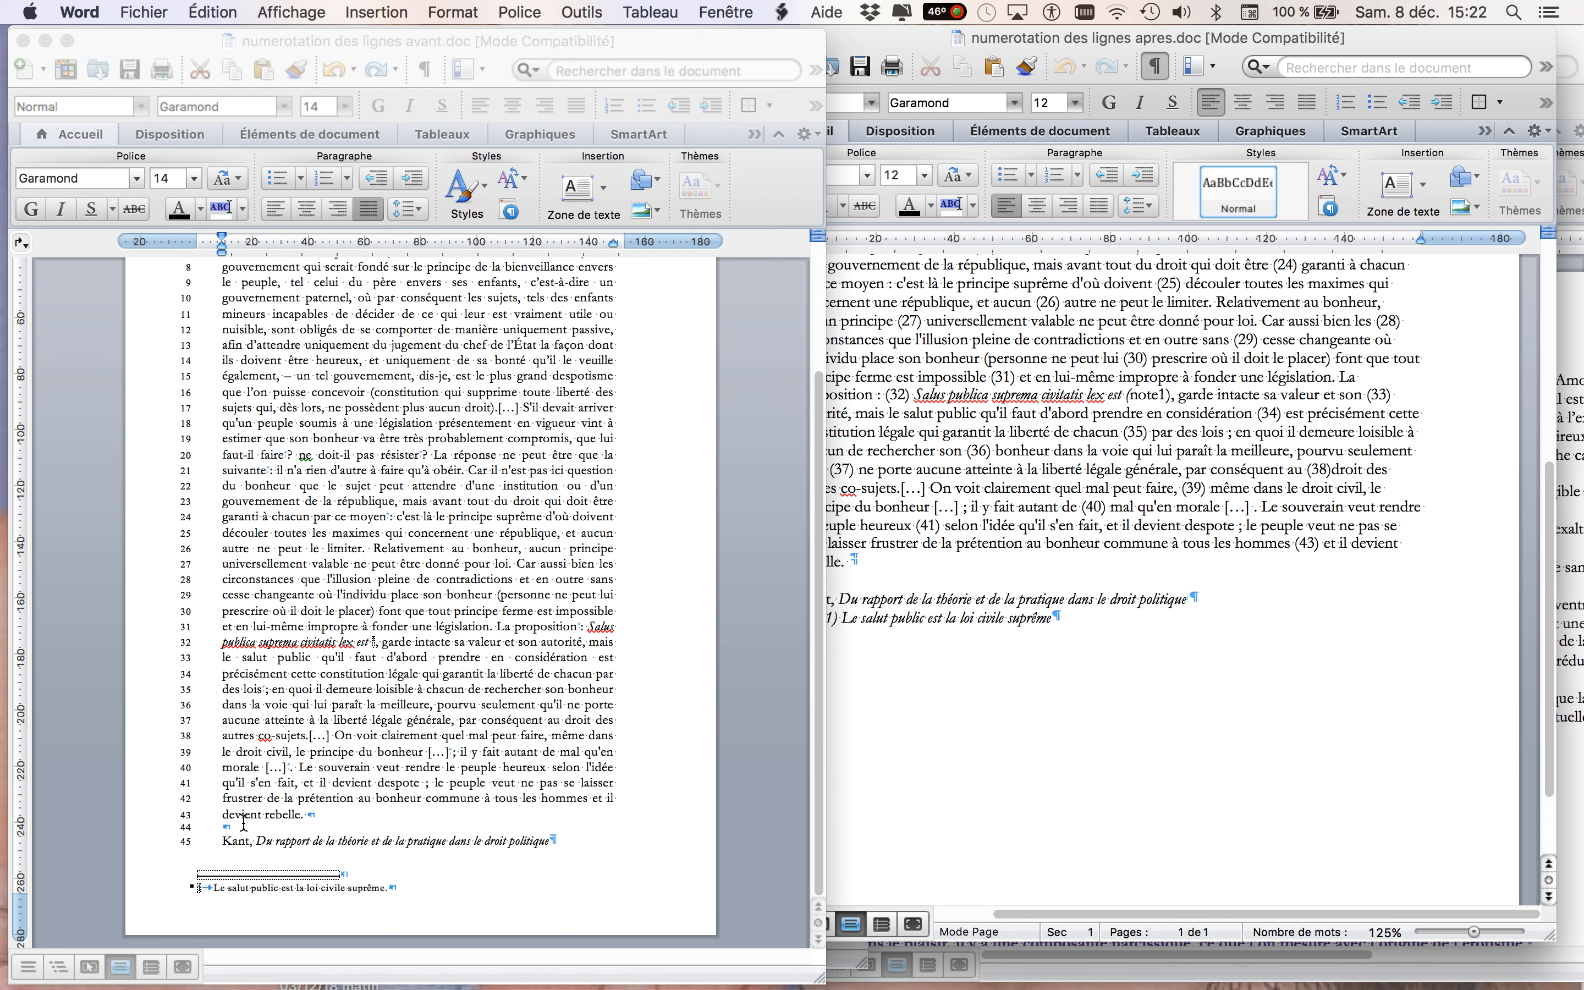
click(223, 815)
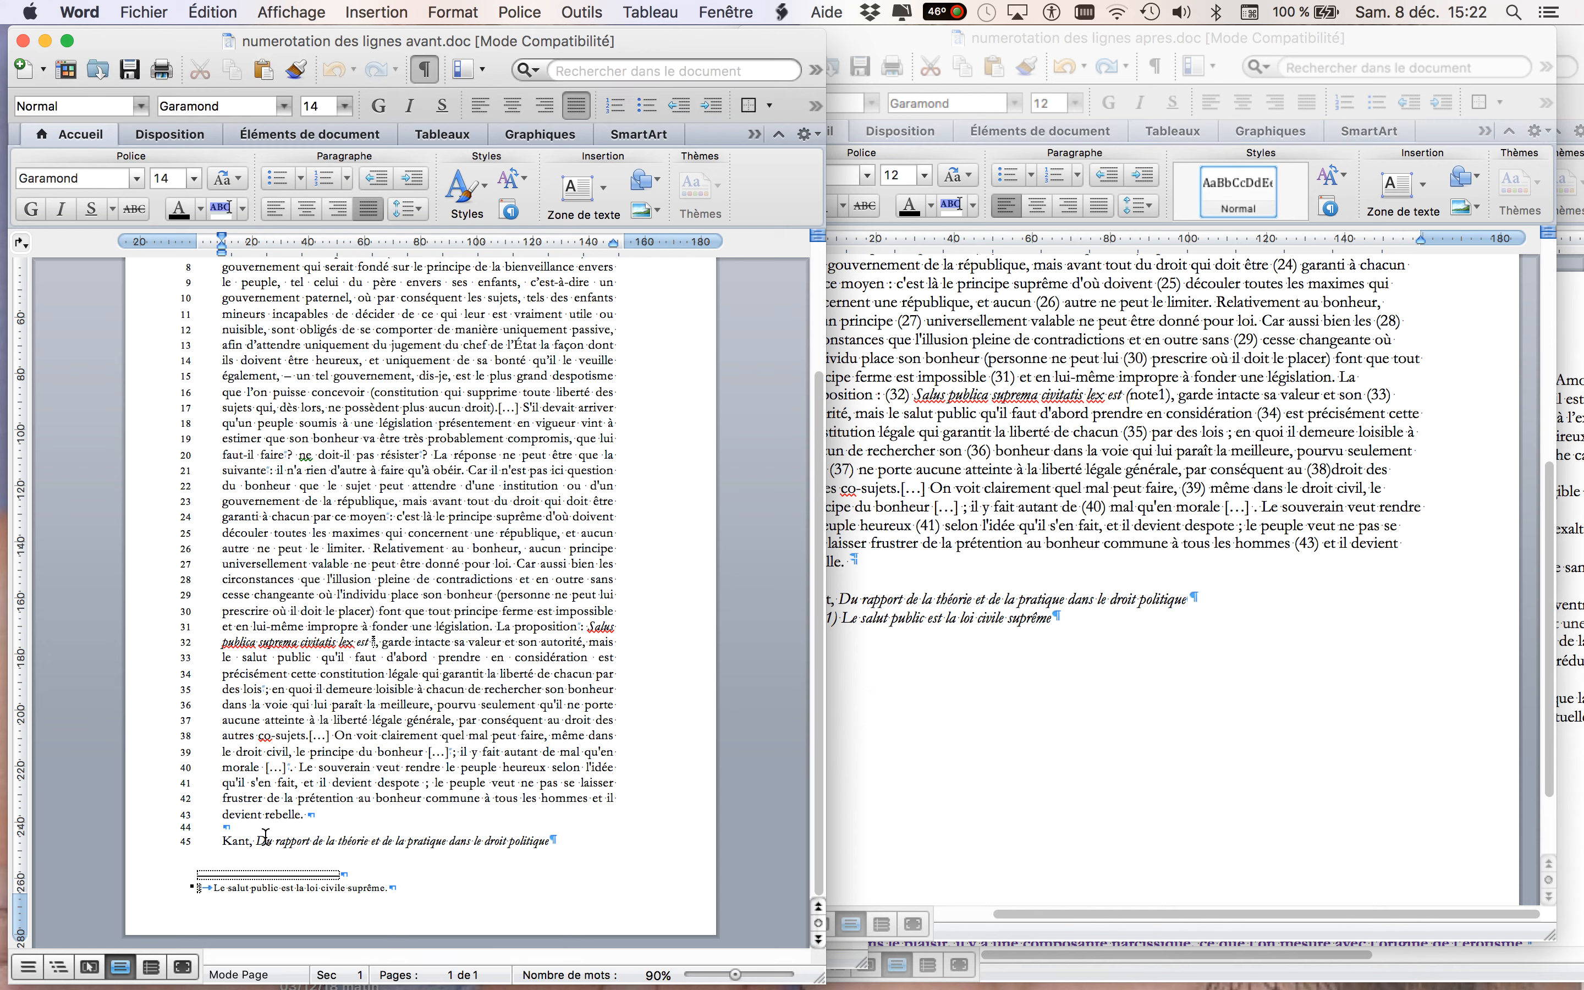
text((43))
click(223, 798)
text((4)
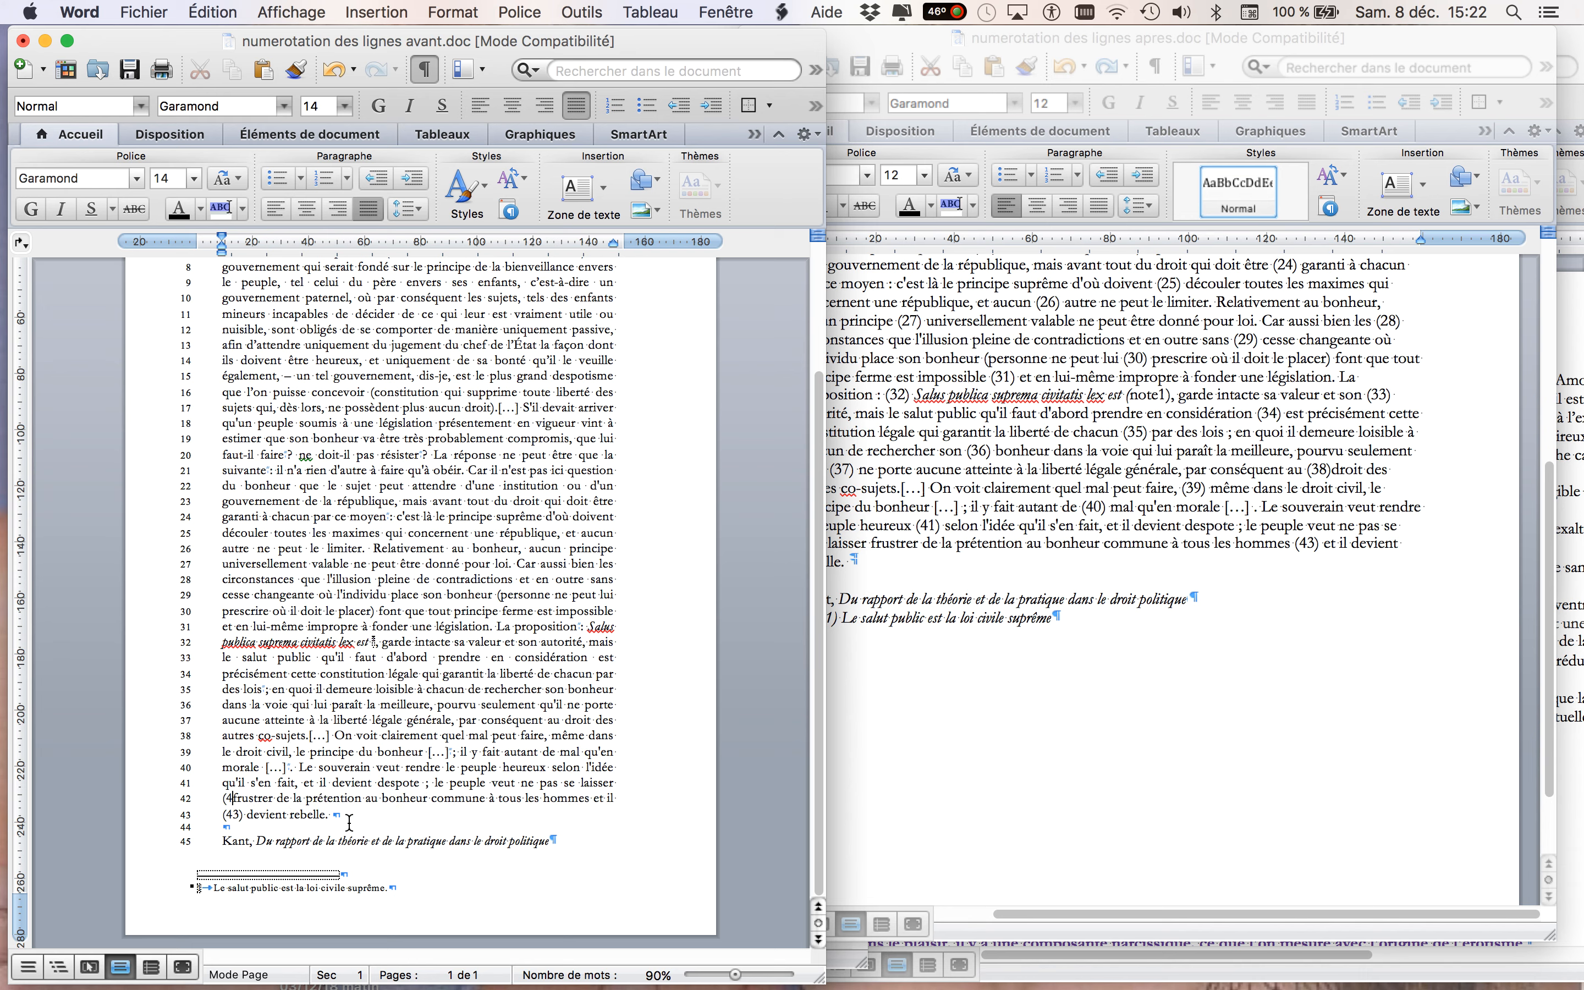
text(2))
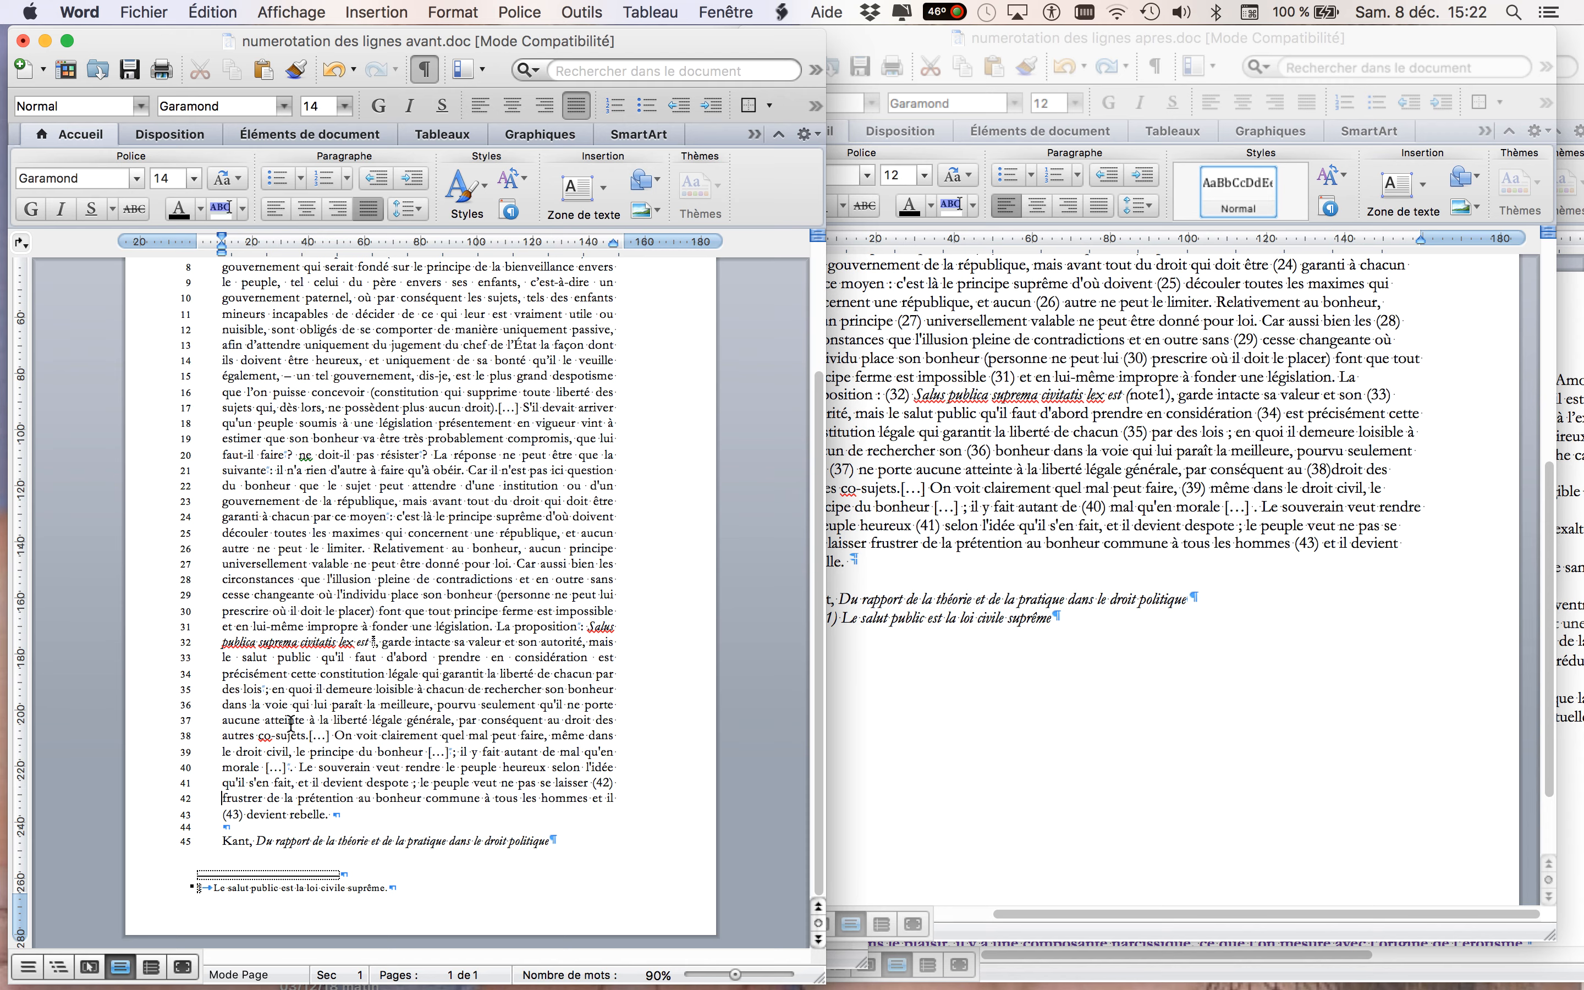
Show the beginning of numerotation des lignes apres.doc, place its window over the other document, widen it, and compare both numberings
click(1060, 498)
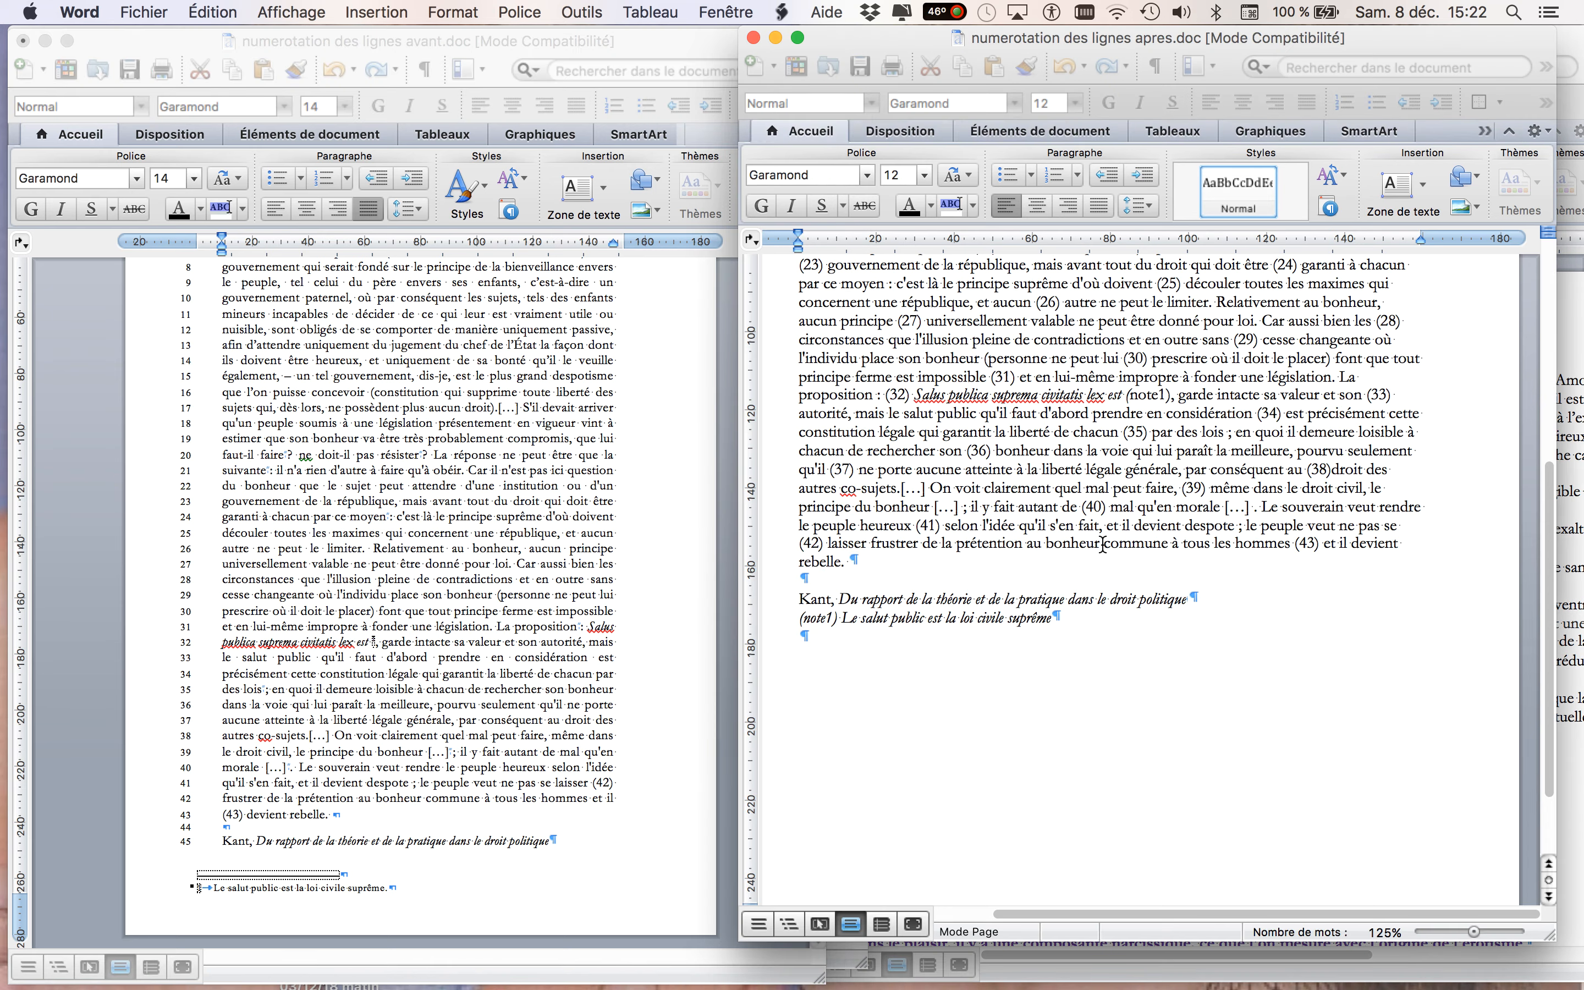
scroll(1103, 545, up, 6)
right_click(1101, 543)
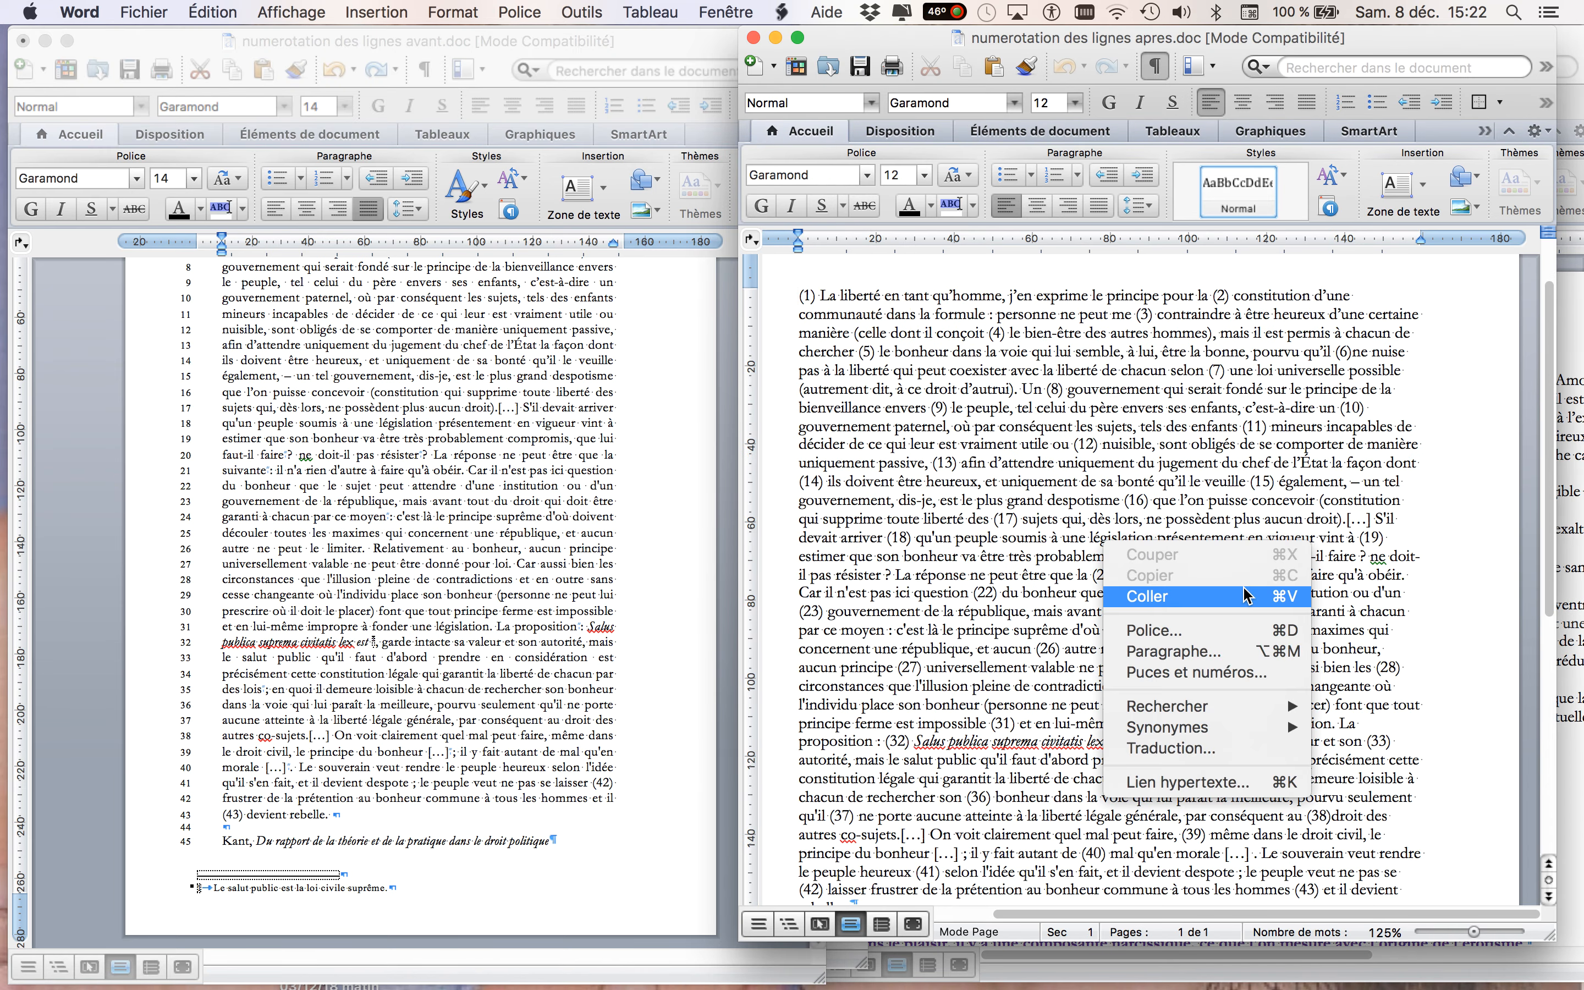
click(1046, 416)
drag(858, 38, 397, 29)
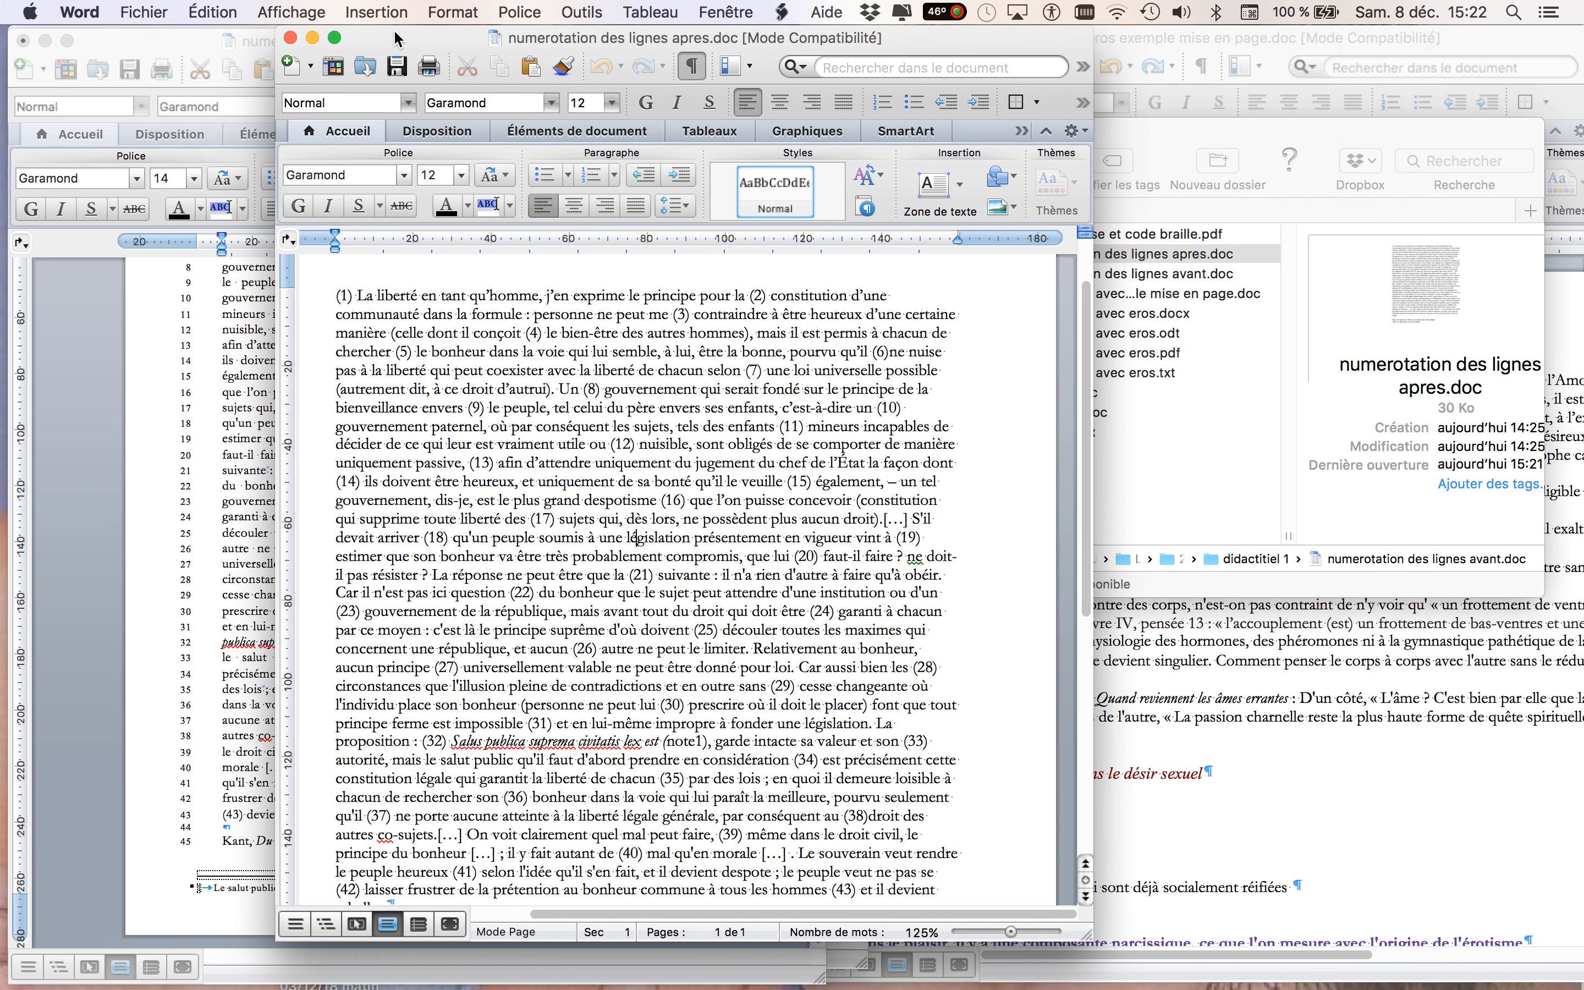
drag(1087, 937, 1563, 947)
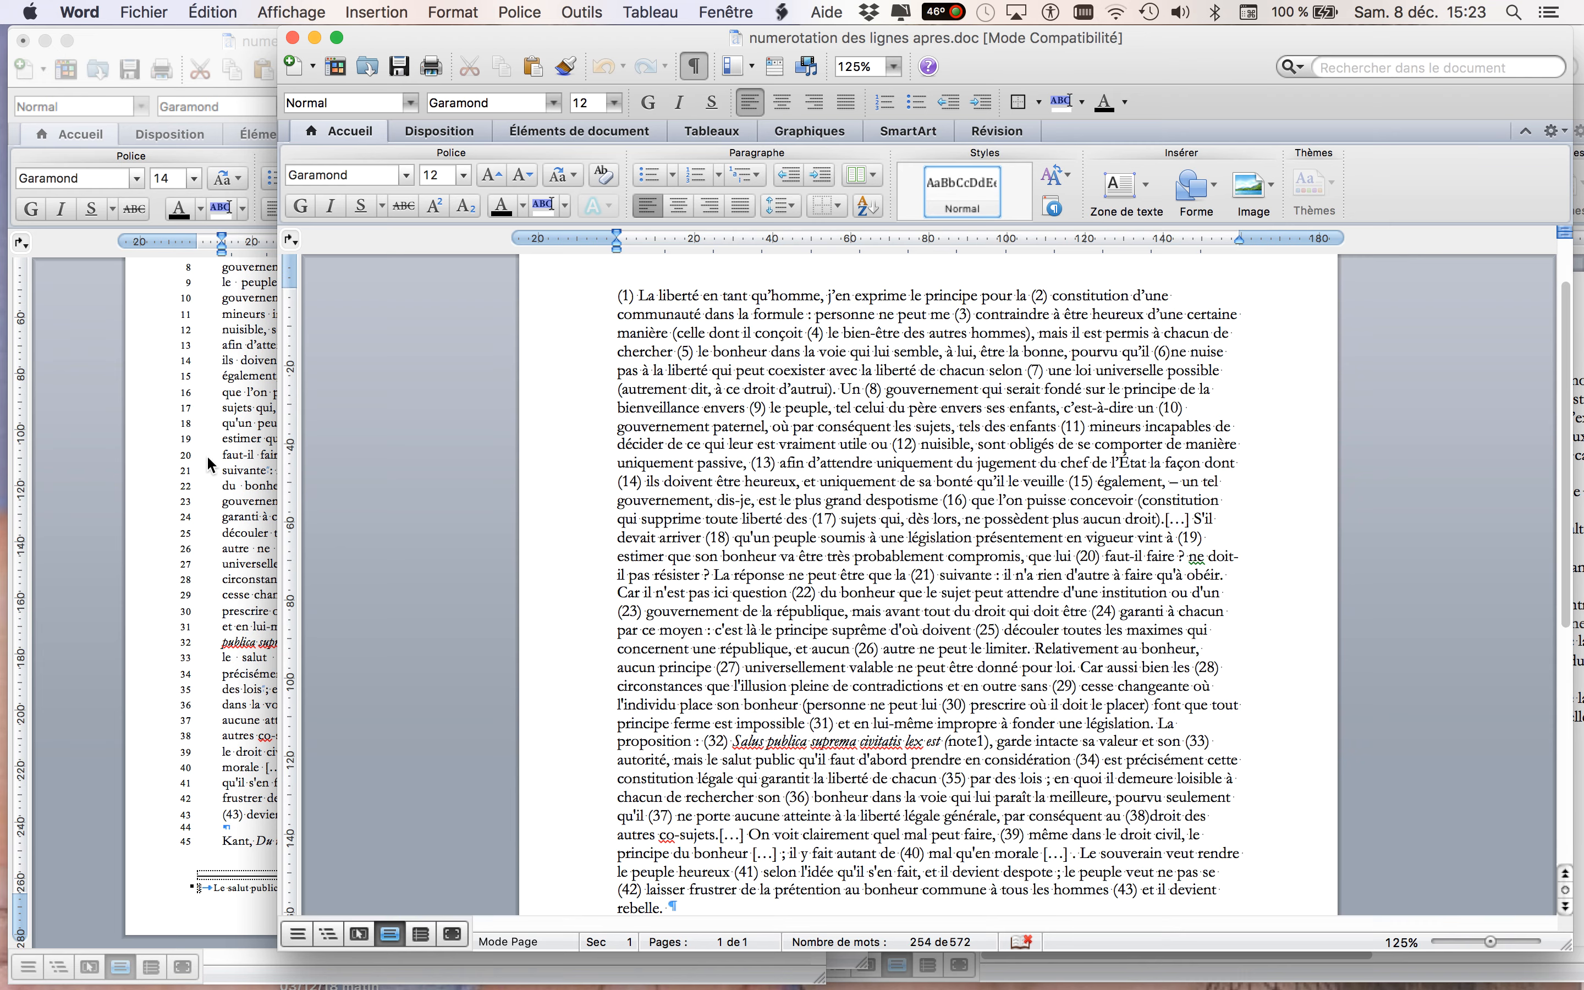
click(177, 466)
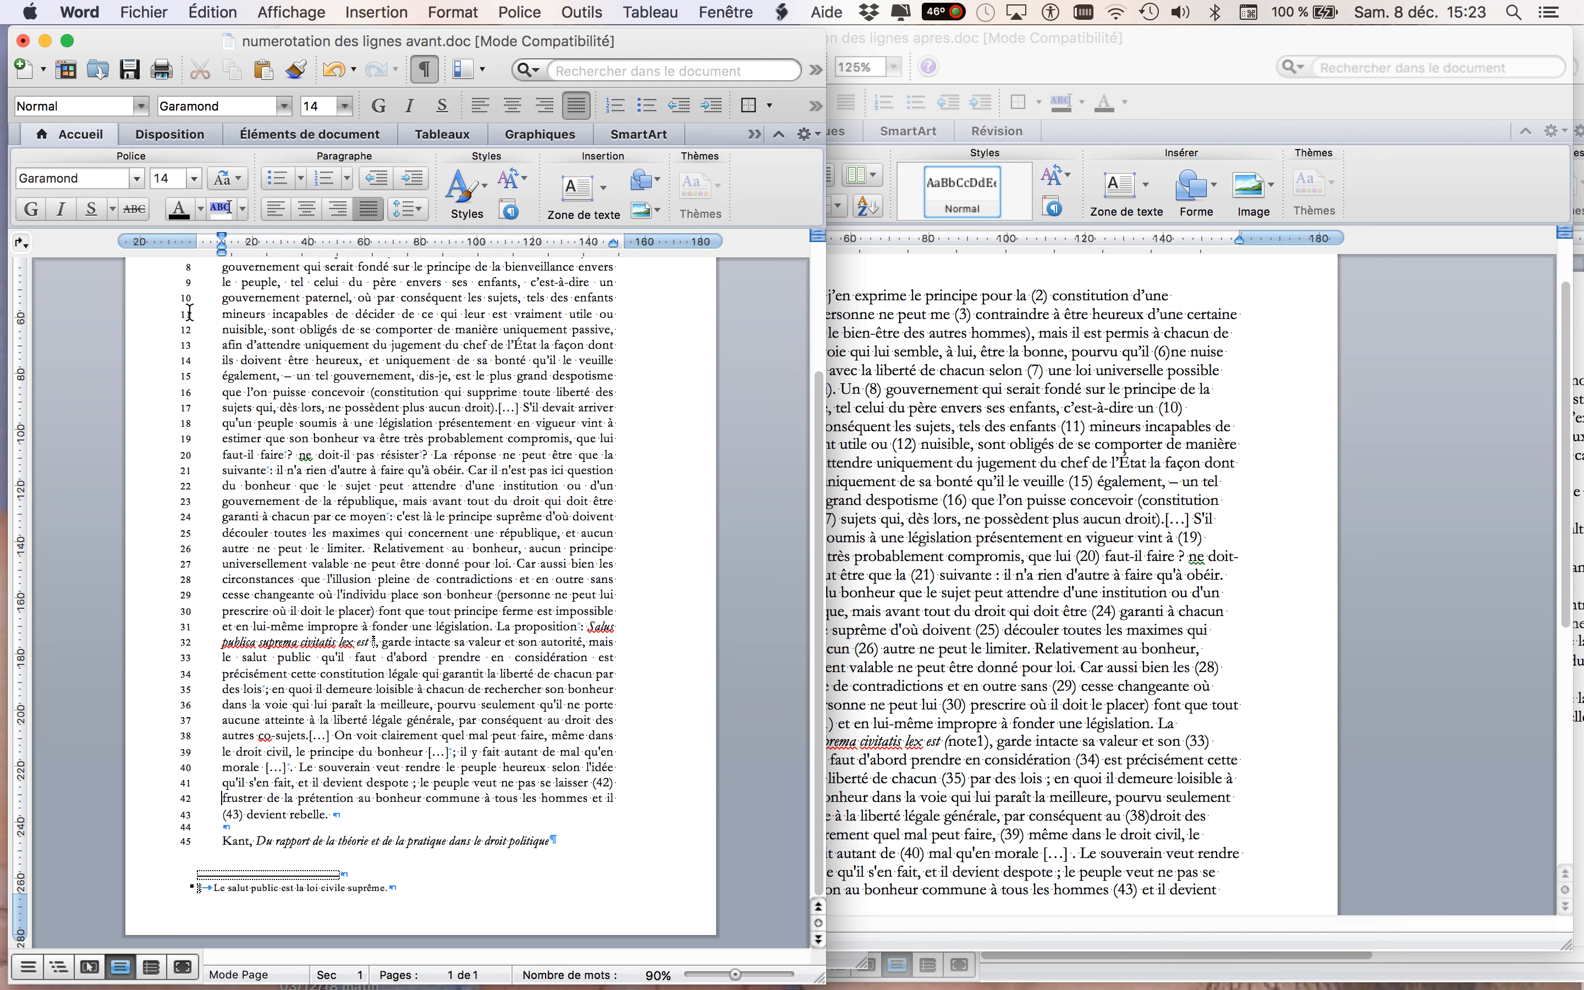
click(939, 343)
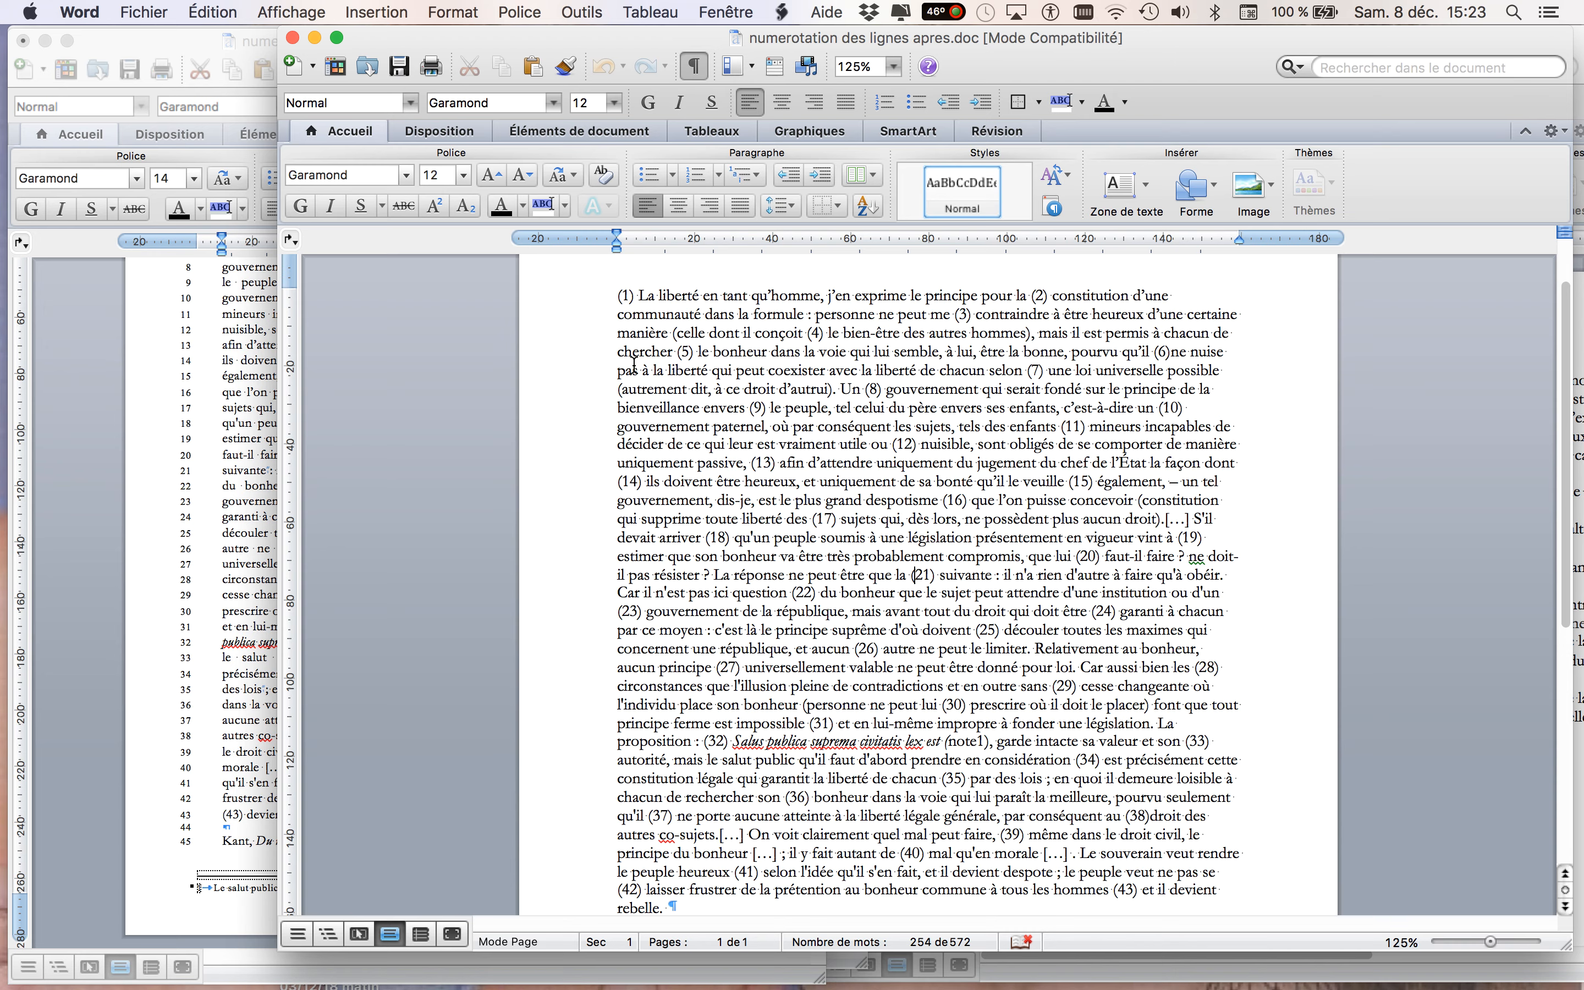
Close numerotation des lignes apres.doc and numerotation des lignes avant.doc
click(292, 38)
click(25, 41)
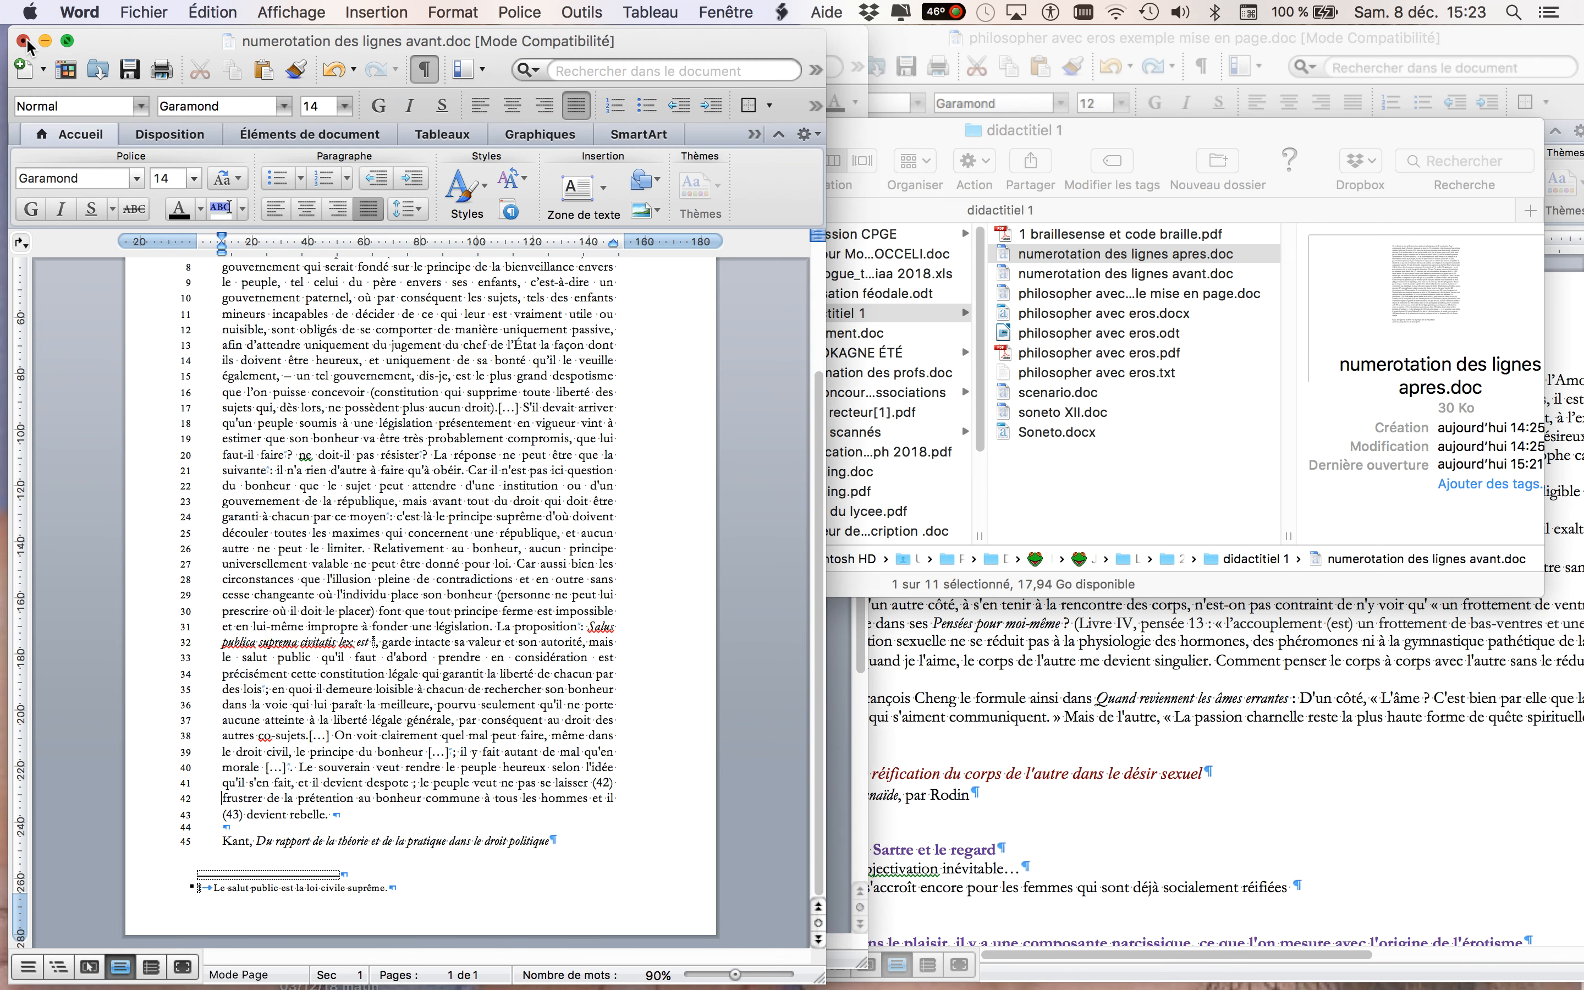
click(325, 219)
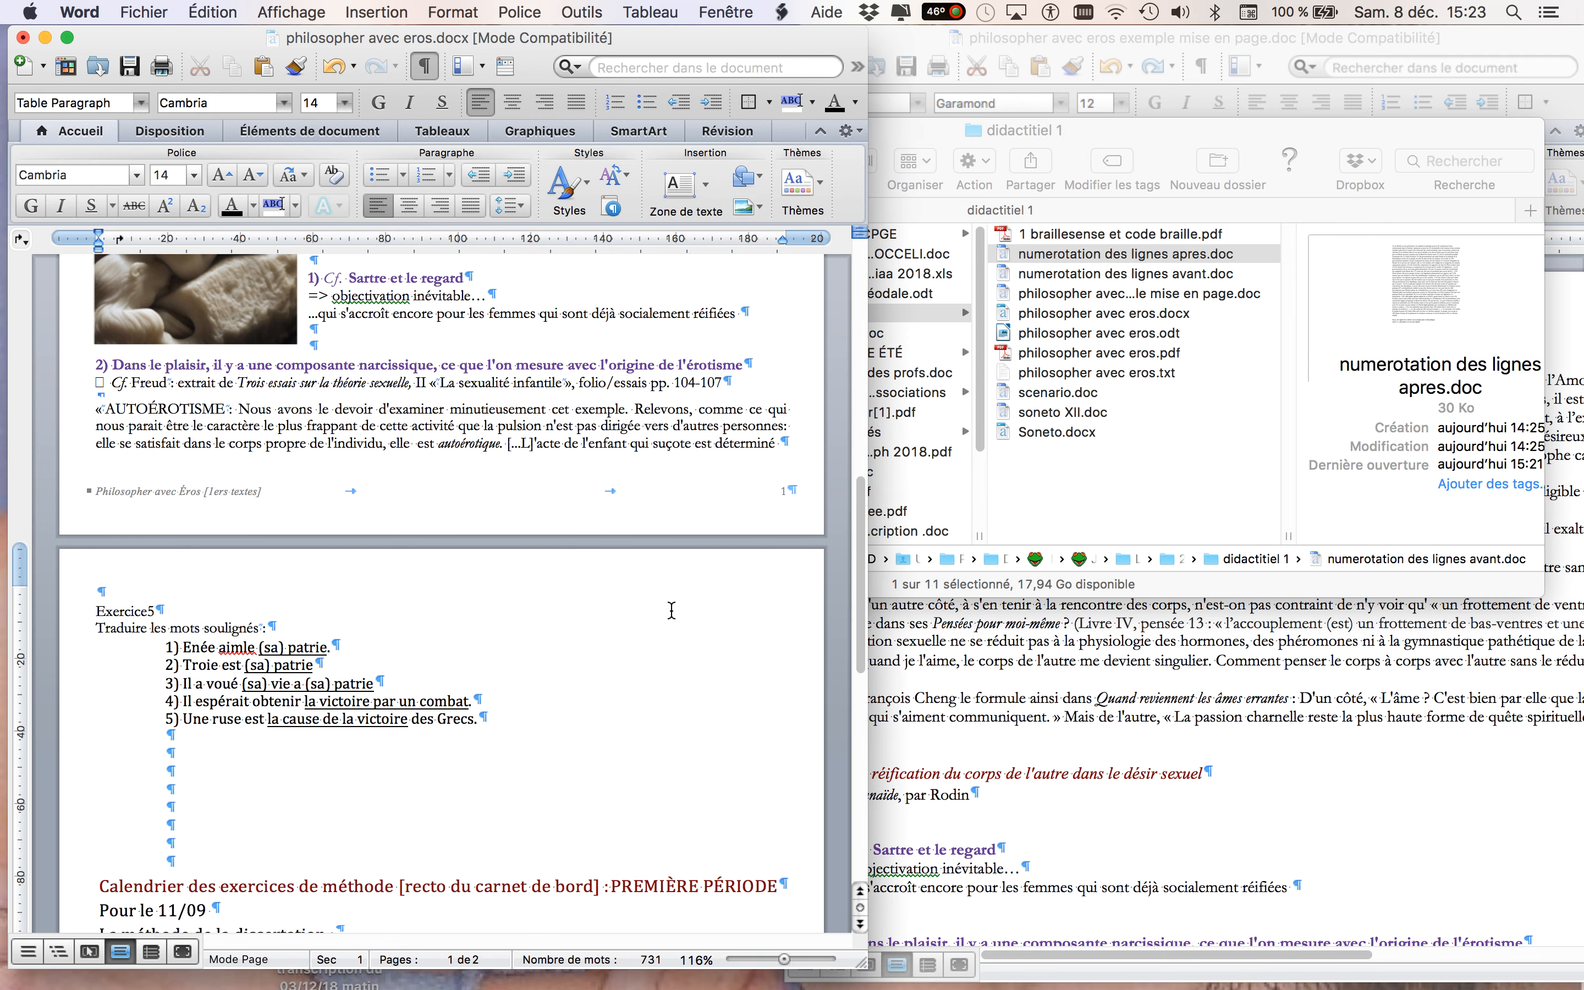
In the Exercice5 instruction of philosopher avec eros.docx, replace "soulignés" with "en majuscules"
scroll(671, 611, down, 2)
scroll(670, 610, down, 3)
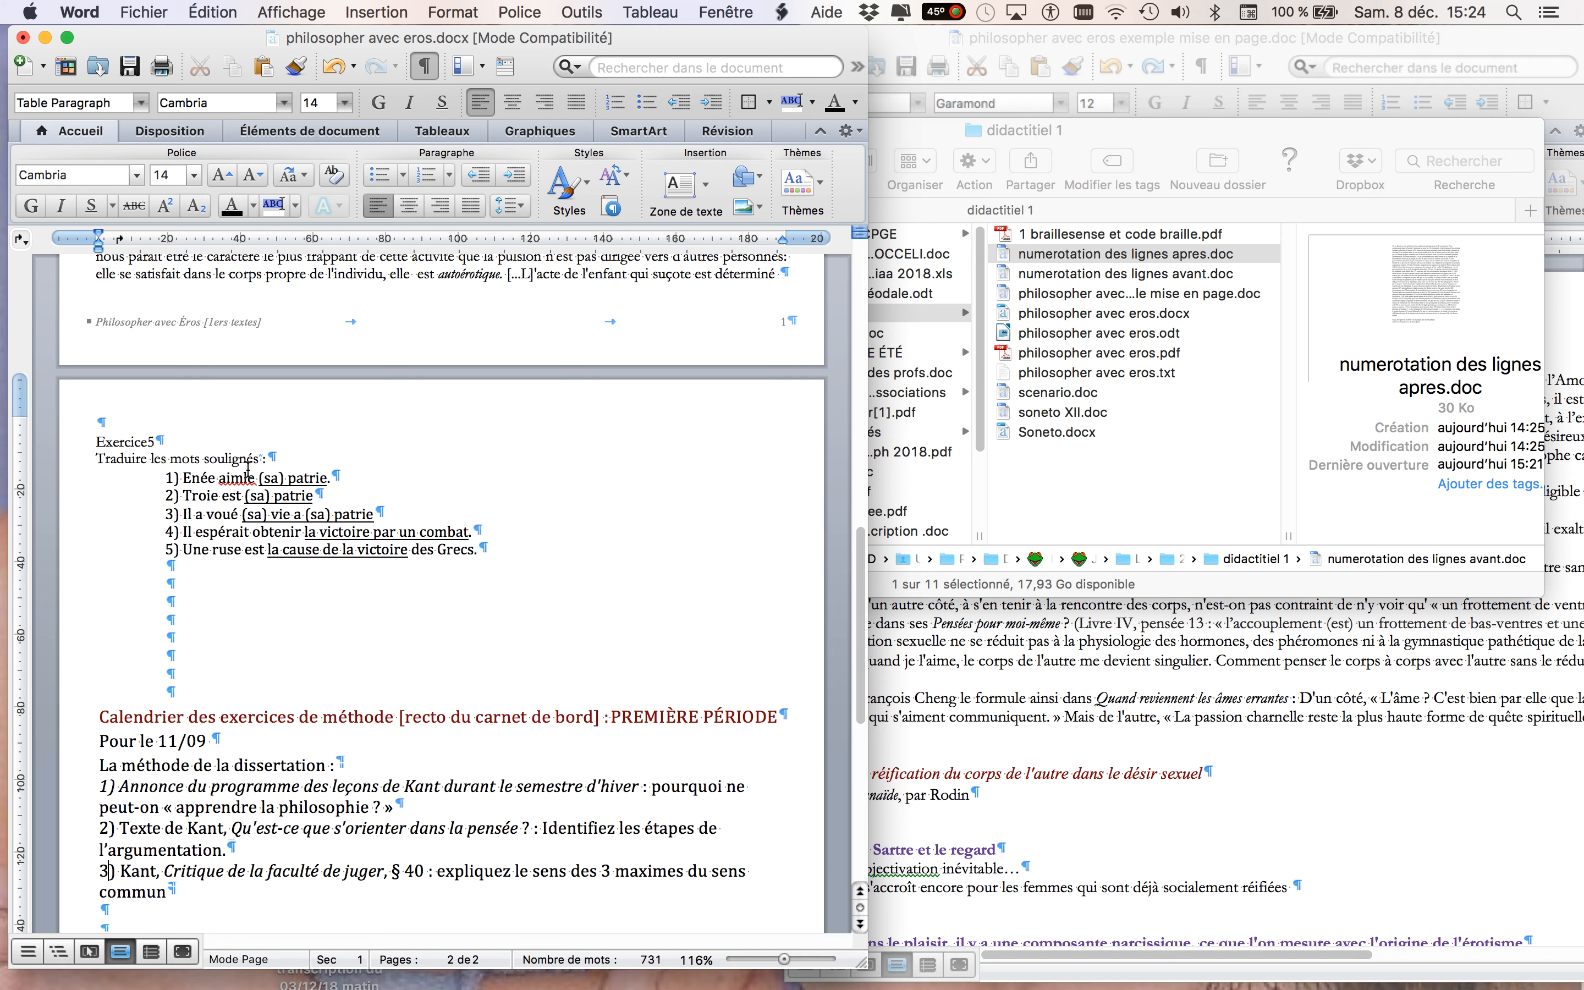
double_click(217, 458)
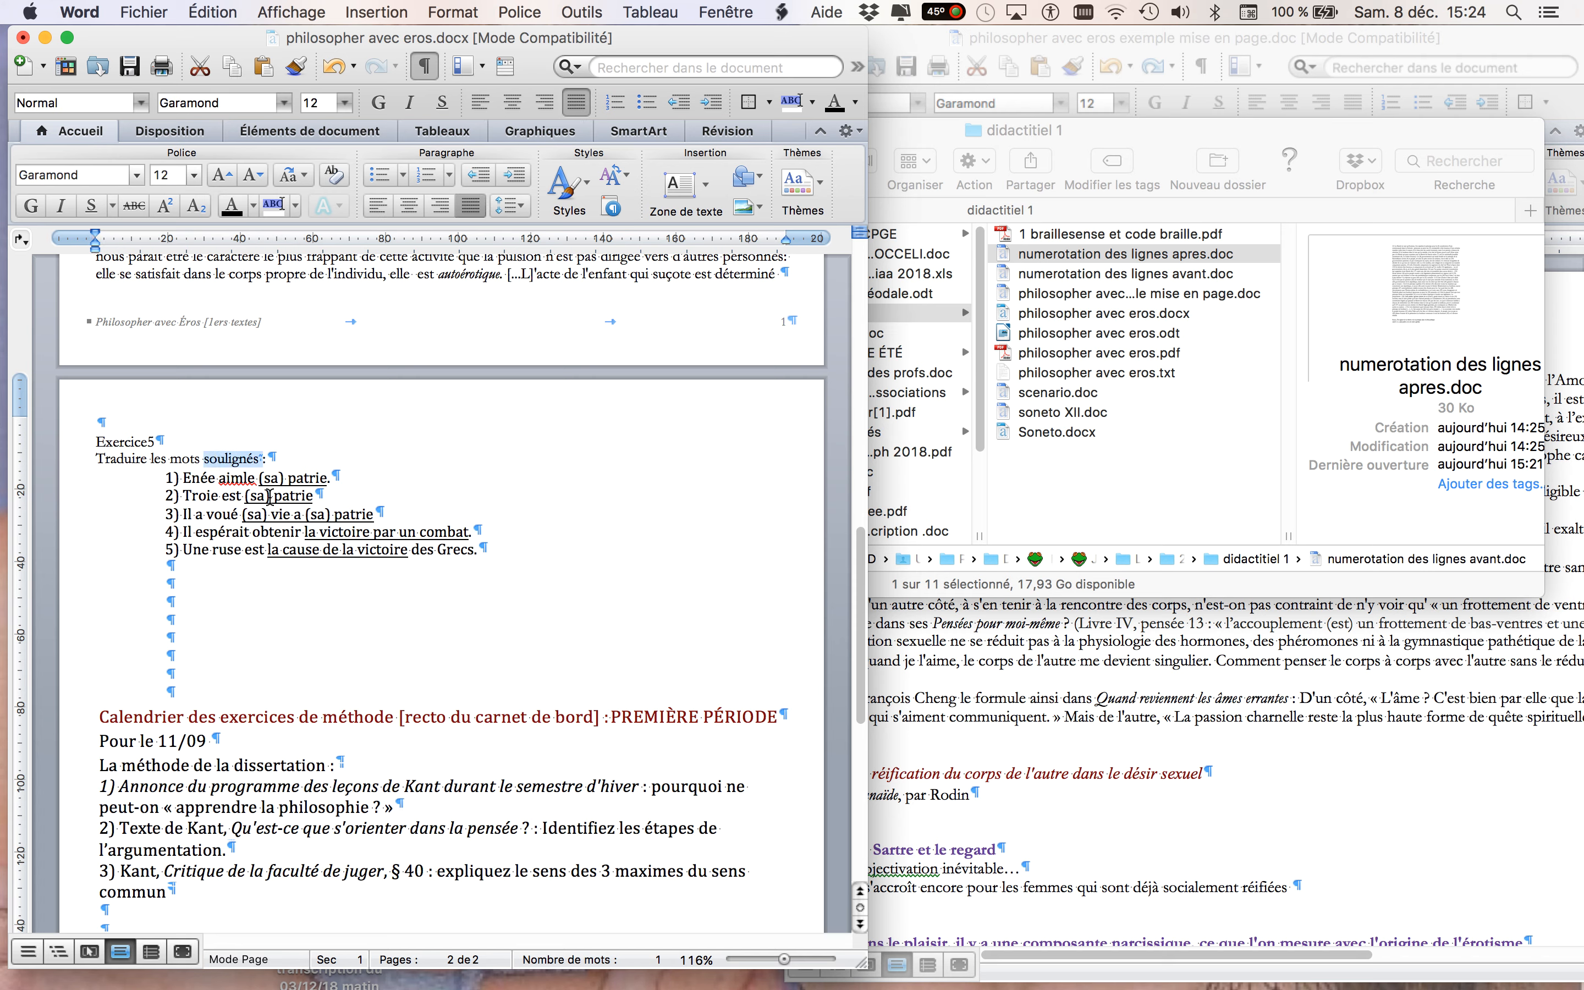
text(en majus)
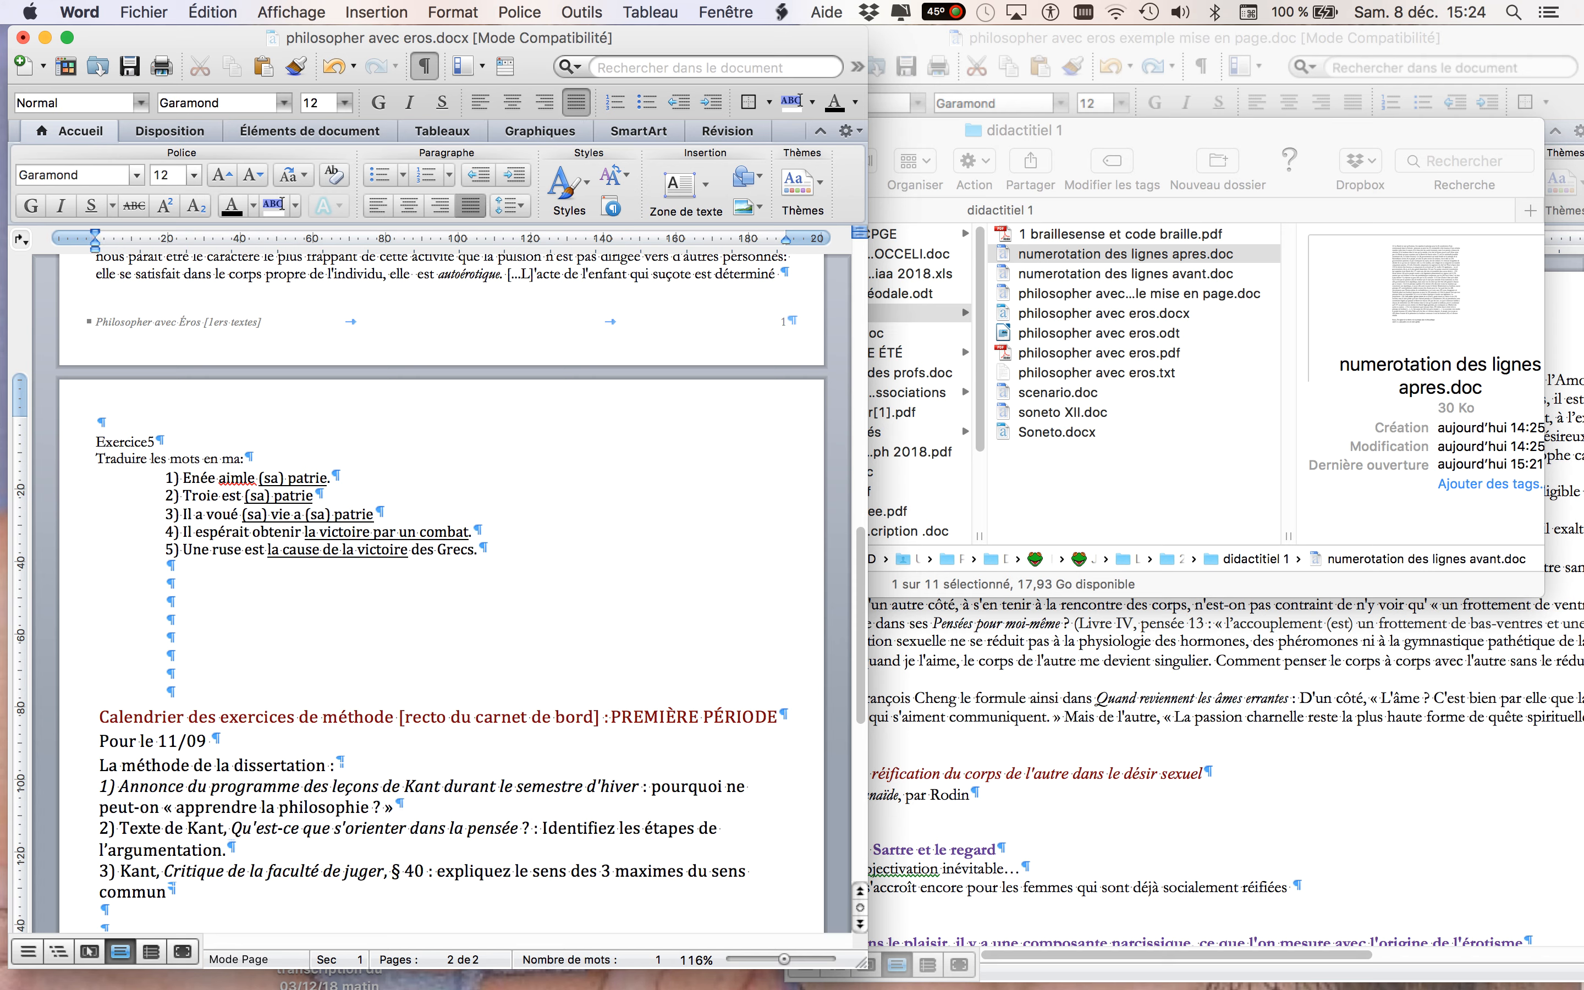
text(cules)
Convert the underlined words "(sa) patrie" in sentences 1 and 2 of Exercice5 to uppercase
drag(260, 480, 311, 480)
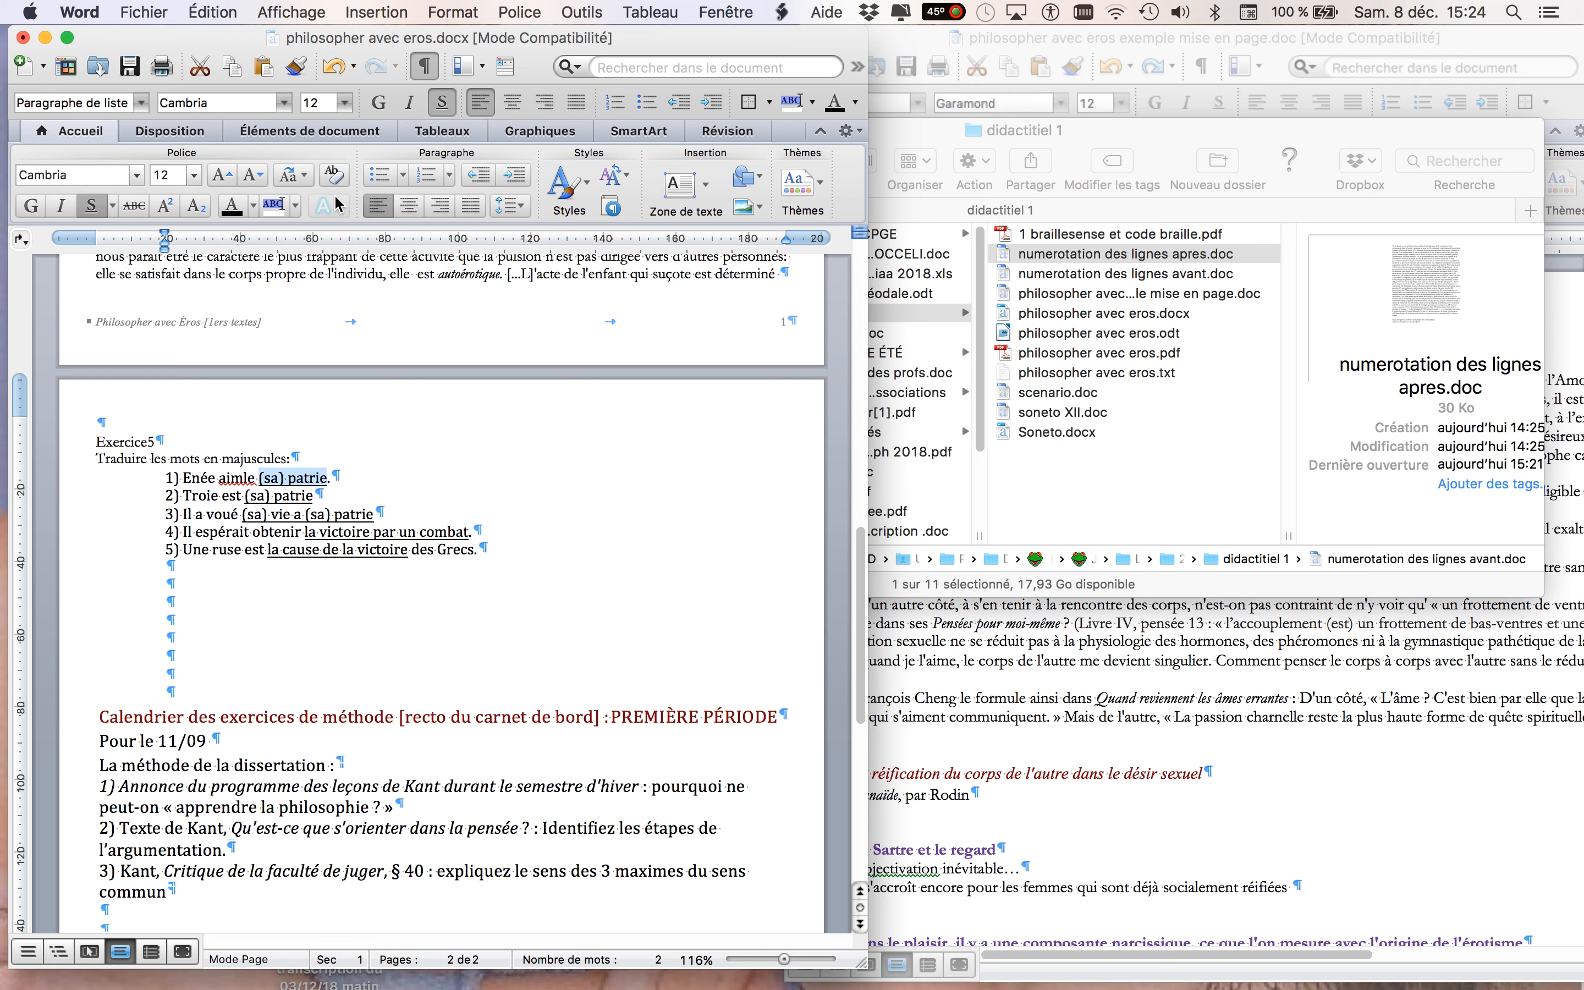
click(304, 175)
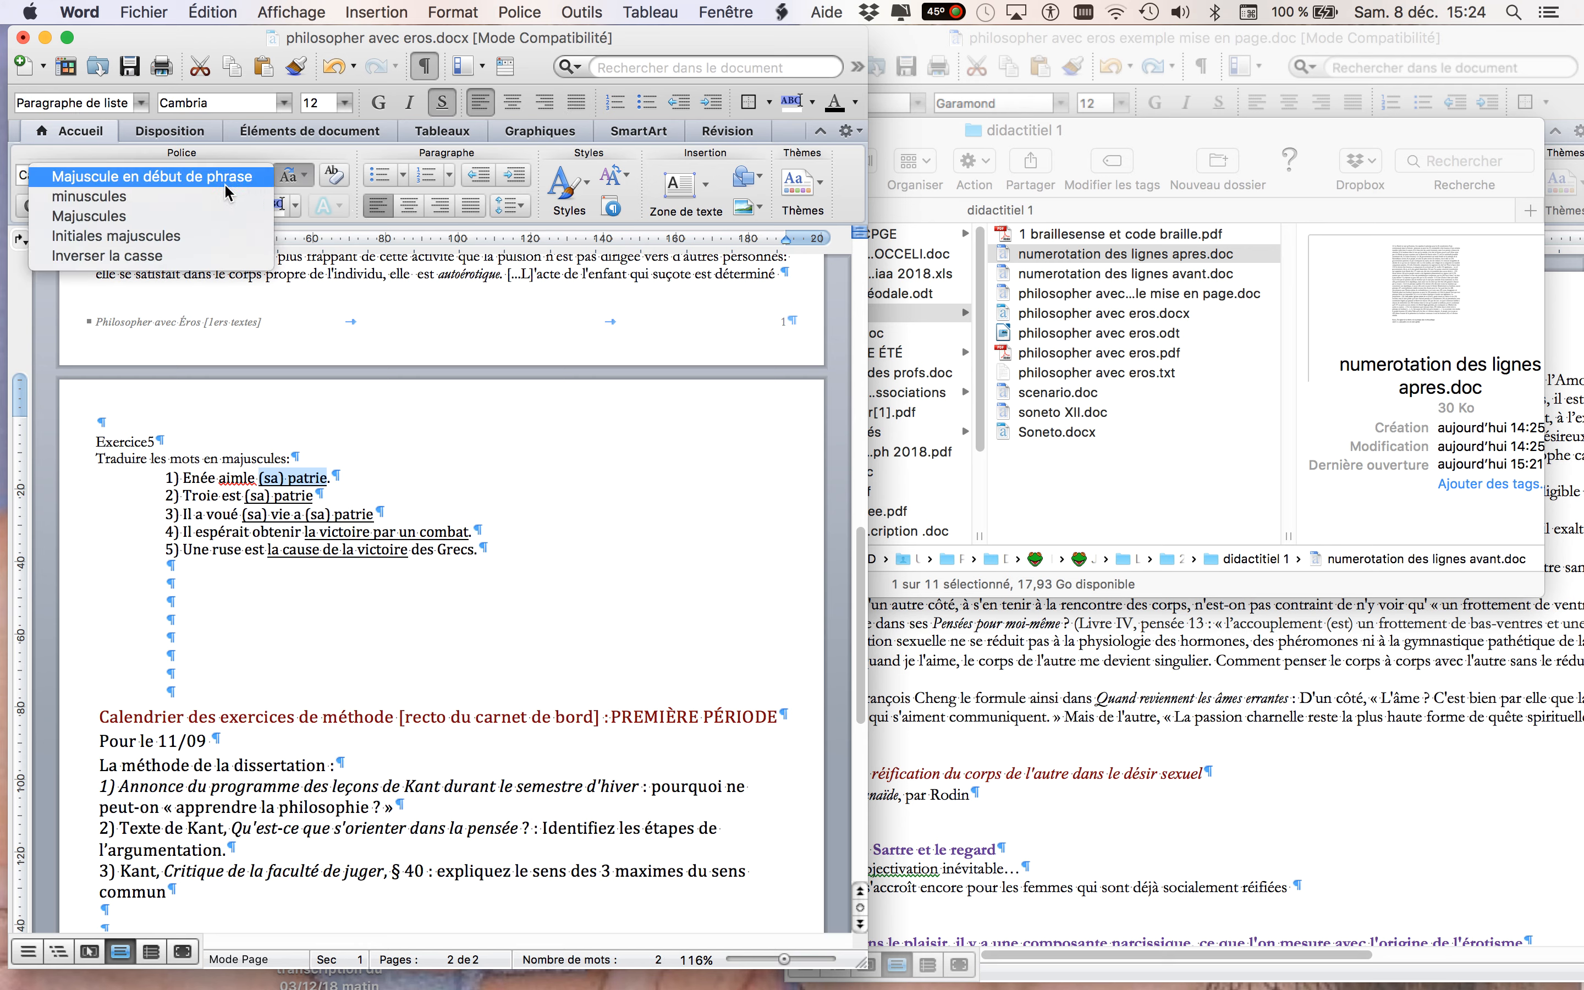
click(193, 214)
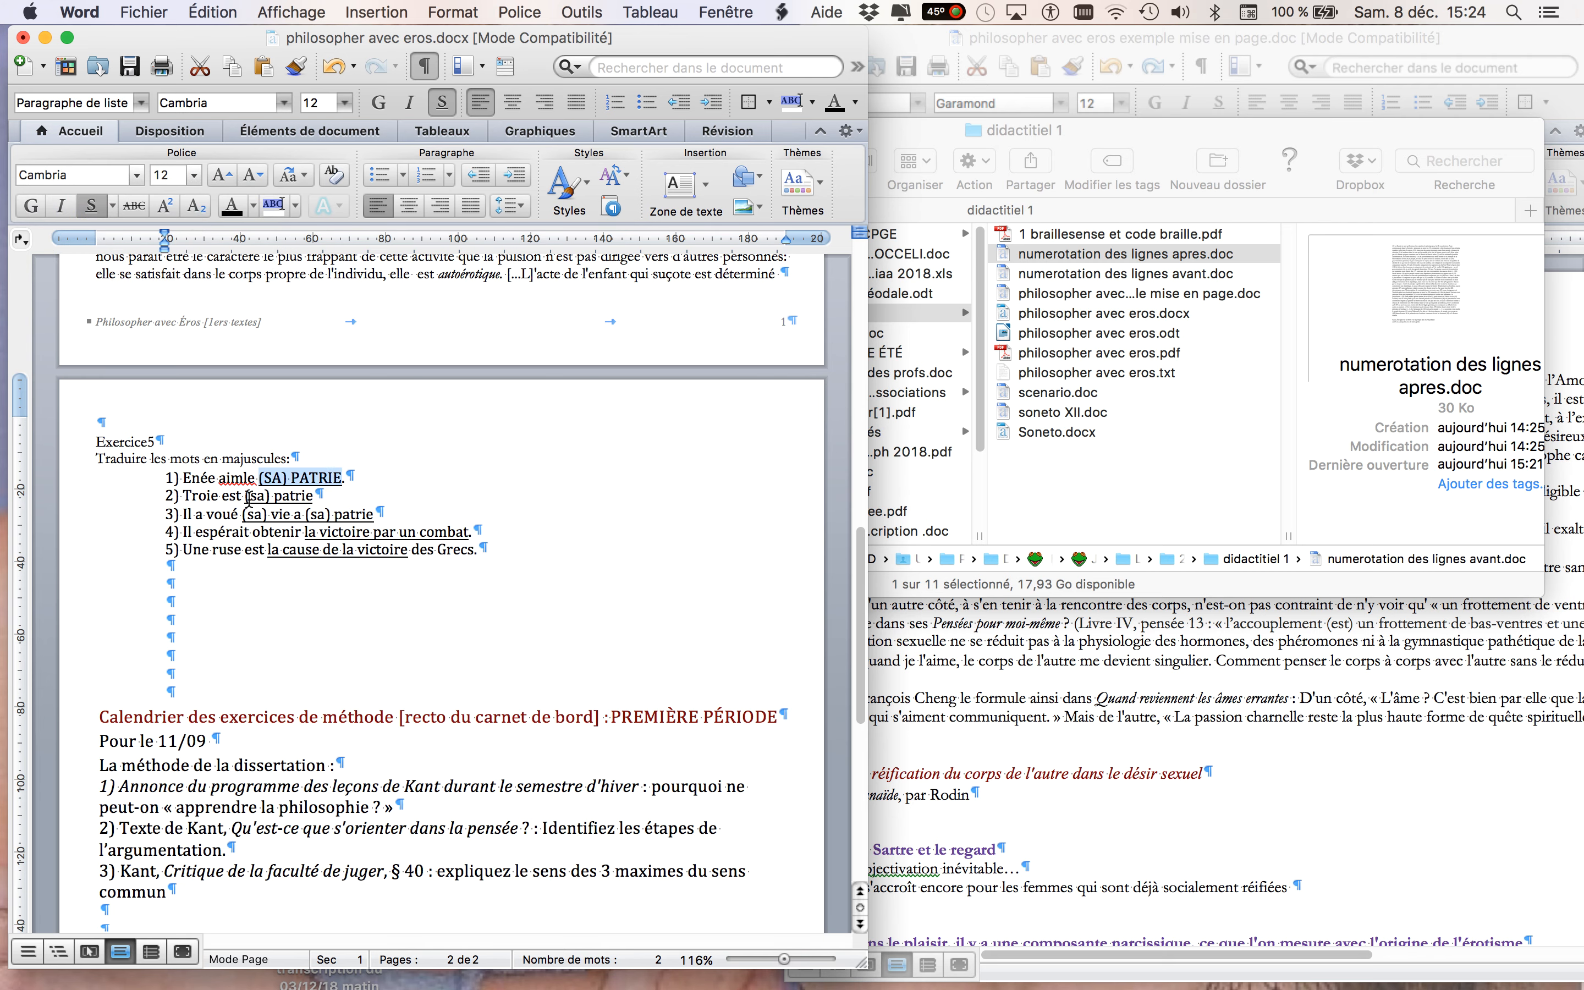
drag(245, 496, 297, 503)
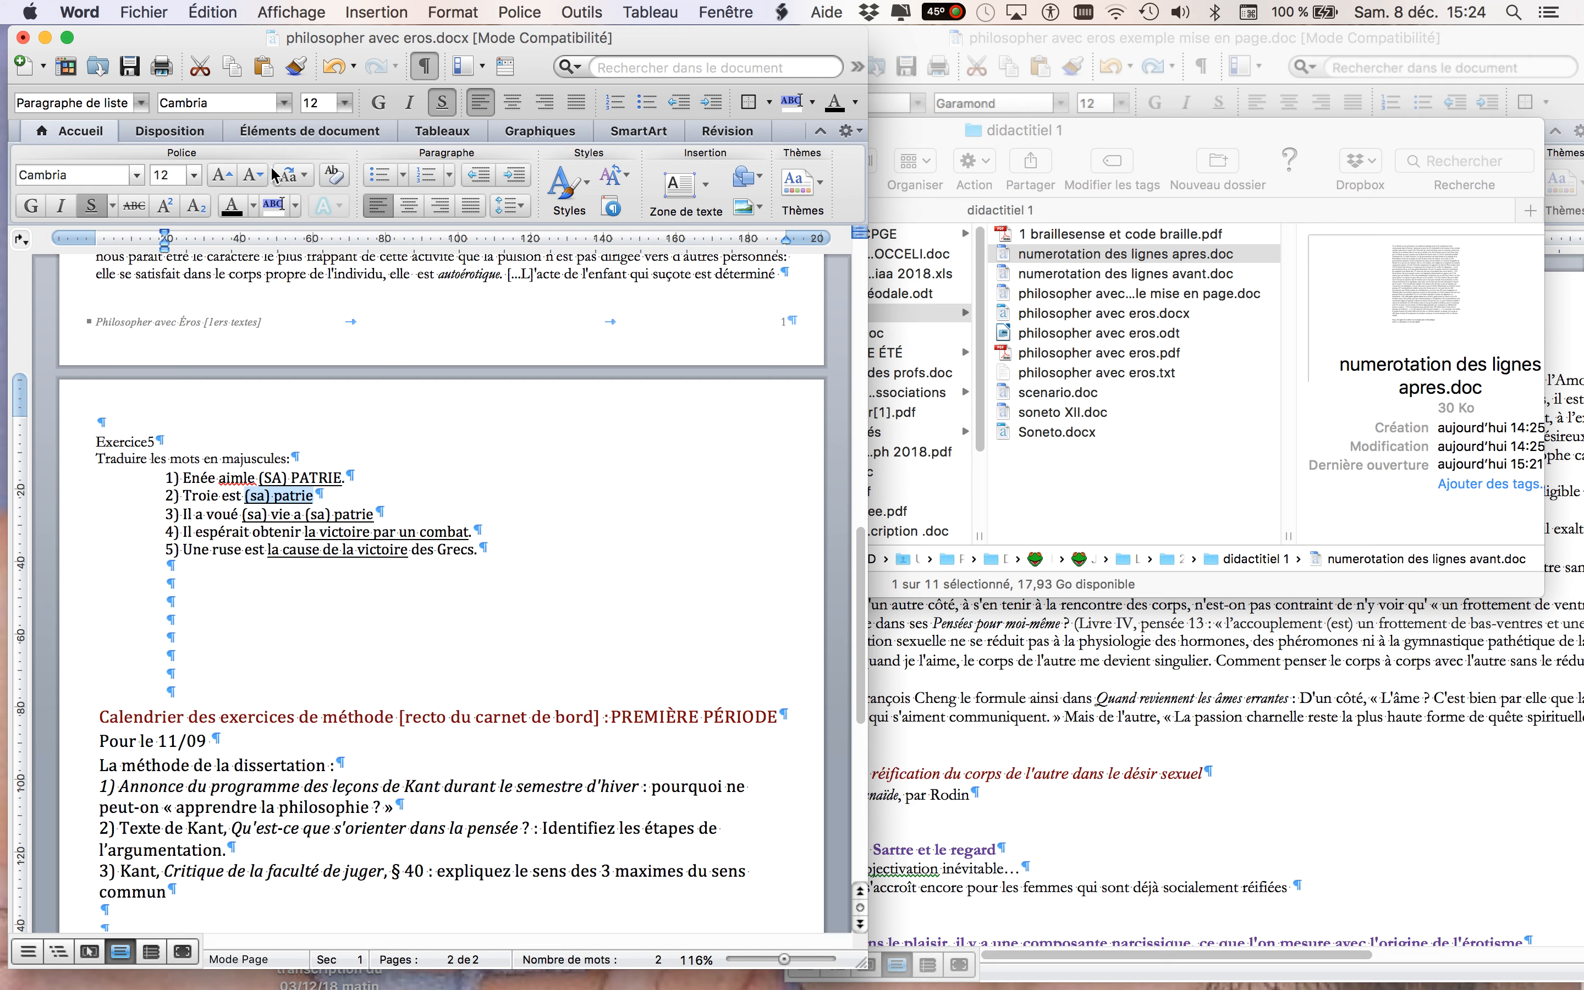
click(288, 177)
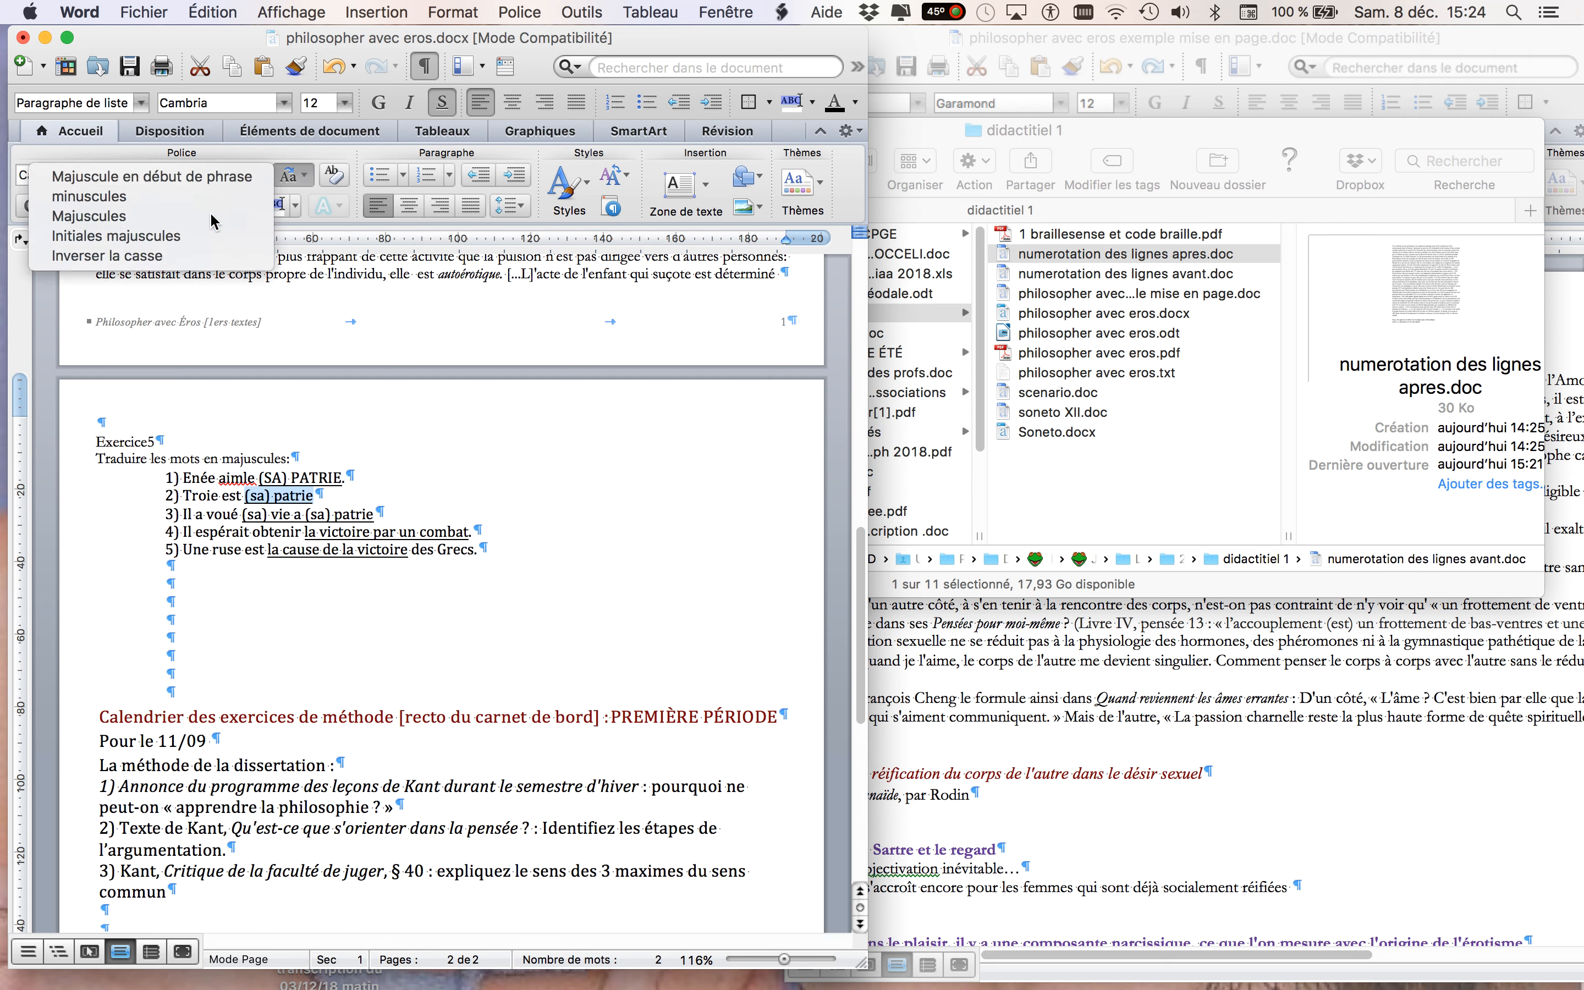
click(226, 216)
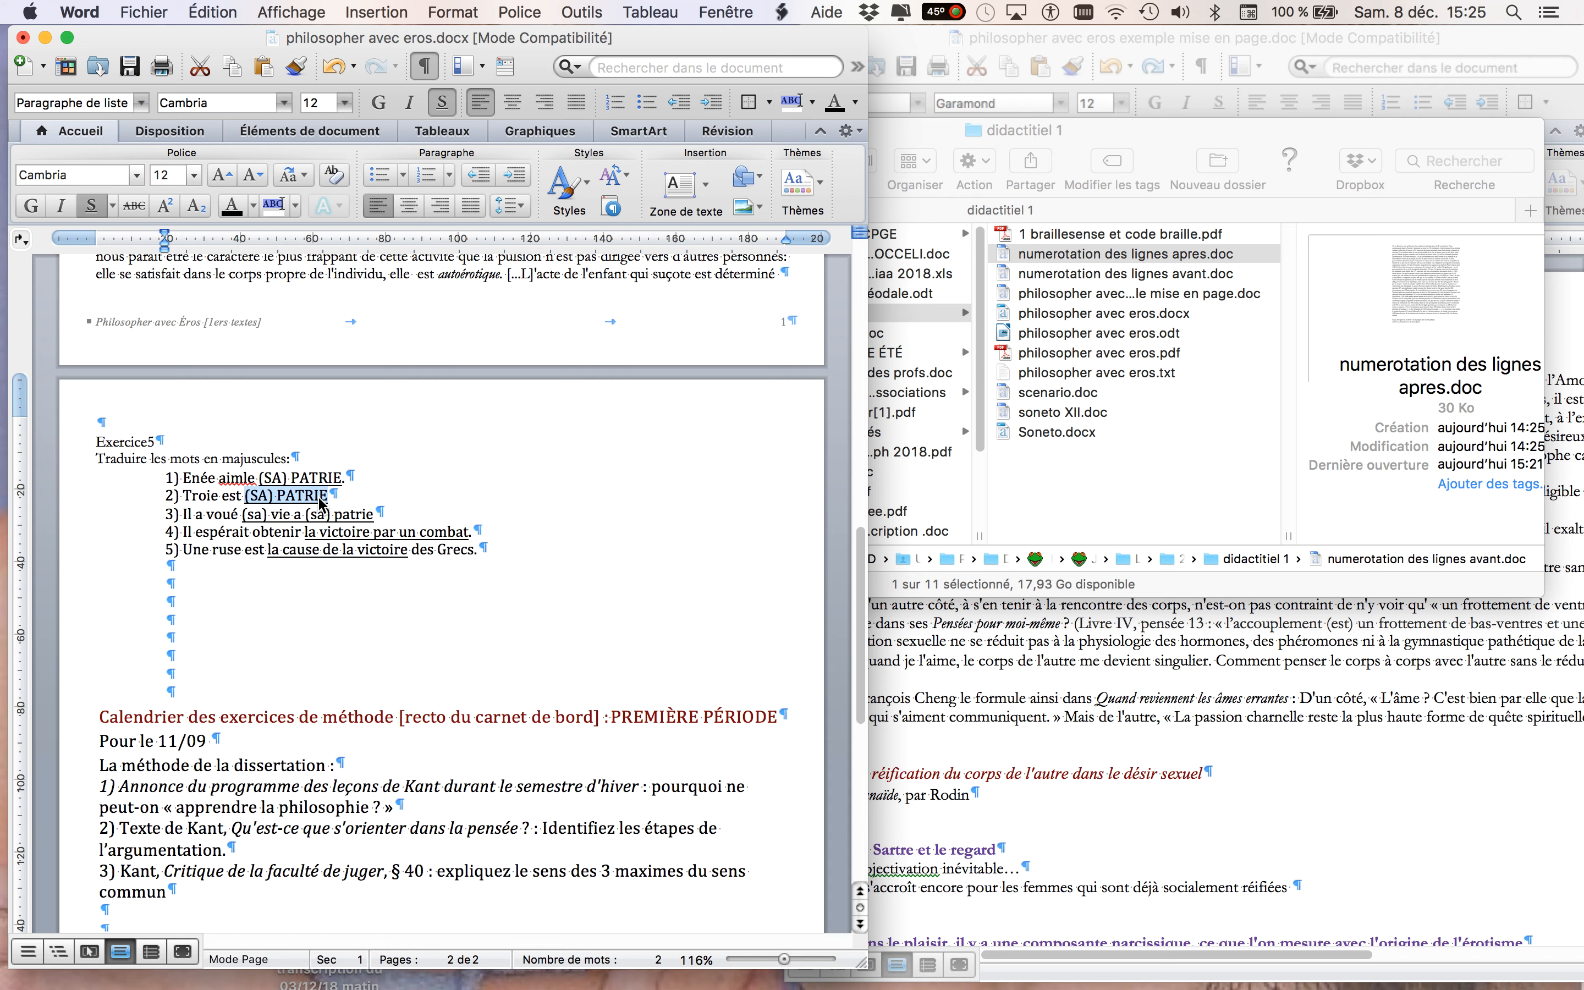
Review the rest of philosopher avec eros.docx against philosopher avec eros exemple mise en page.doc, then examine its opening passage on Eros
scroll(306, 603, down, 3)
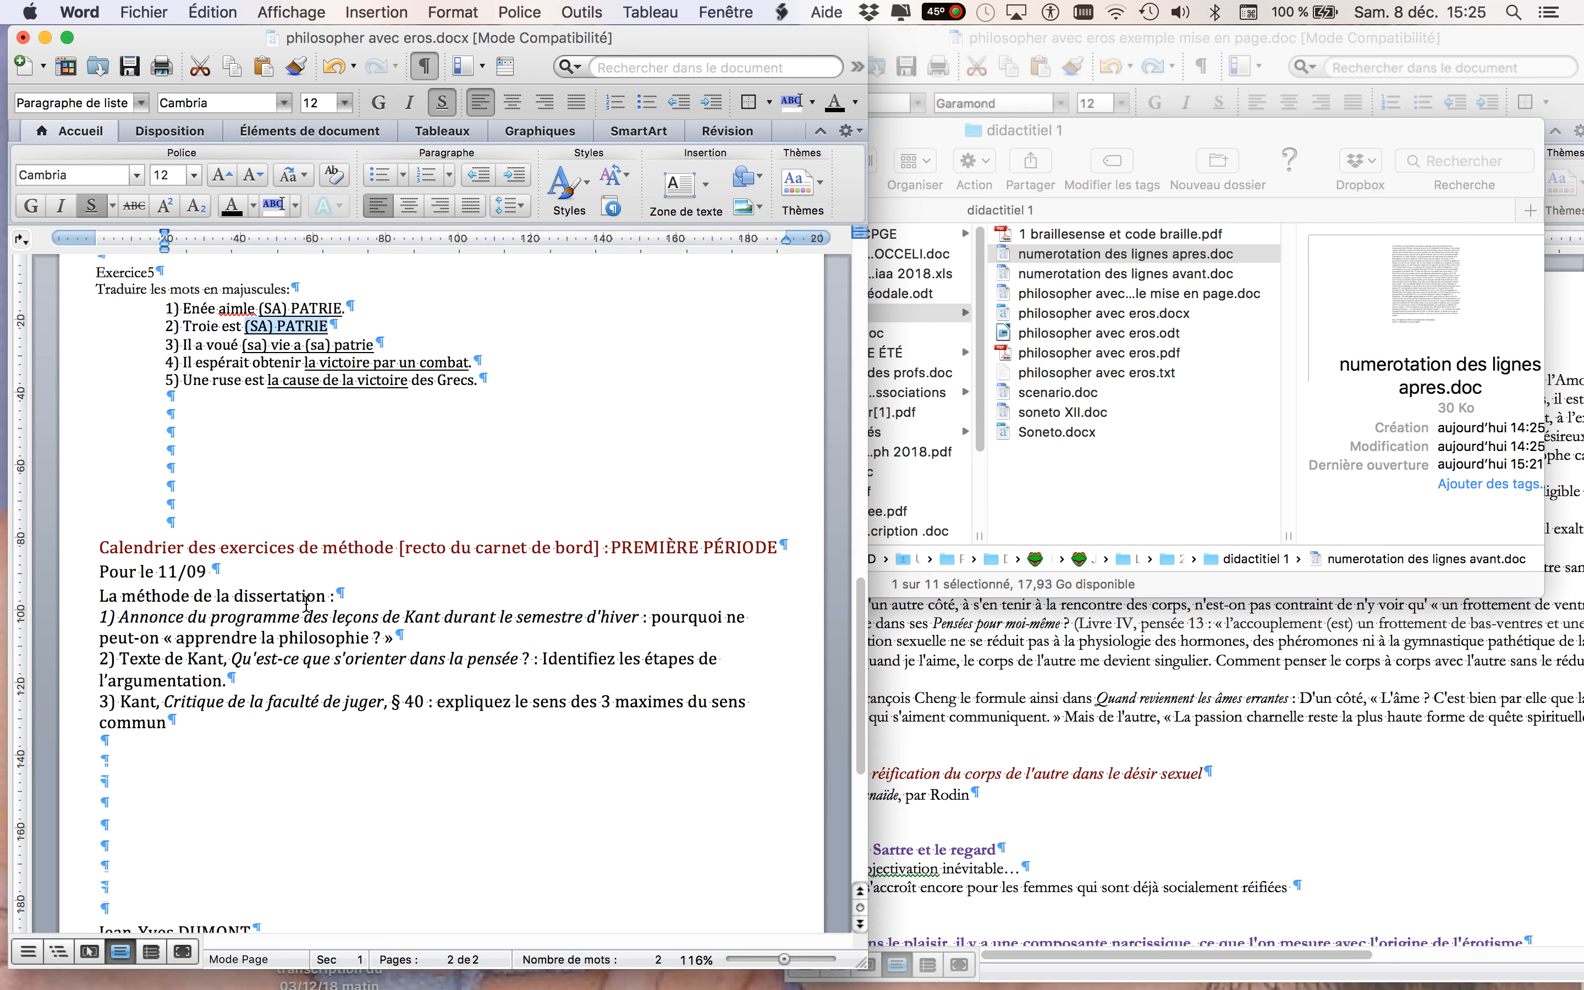
scroll(307, 604, down, 3)
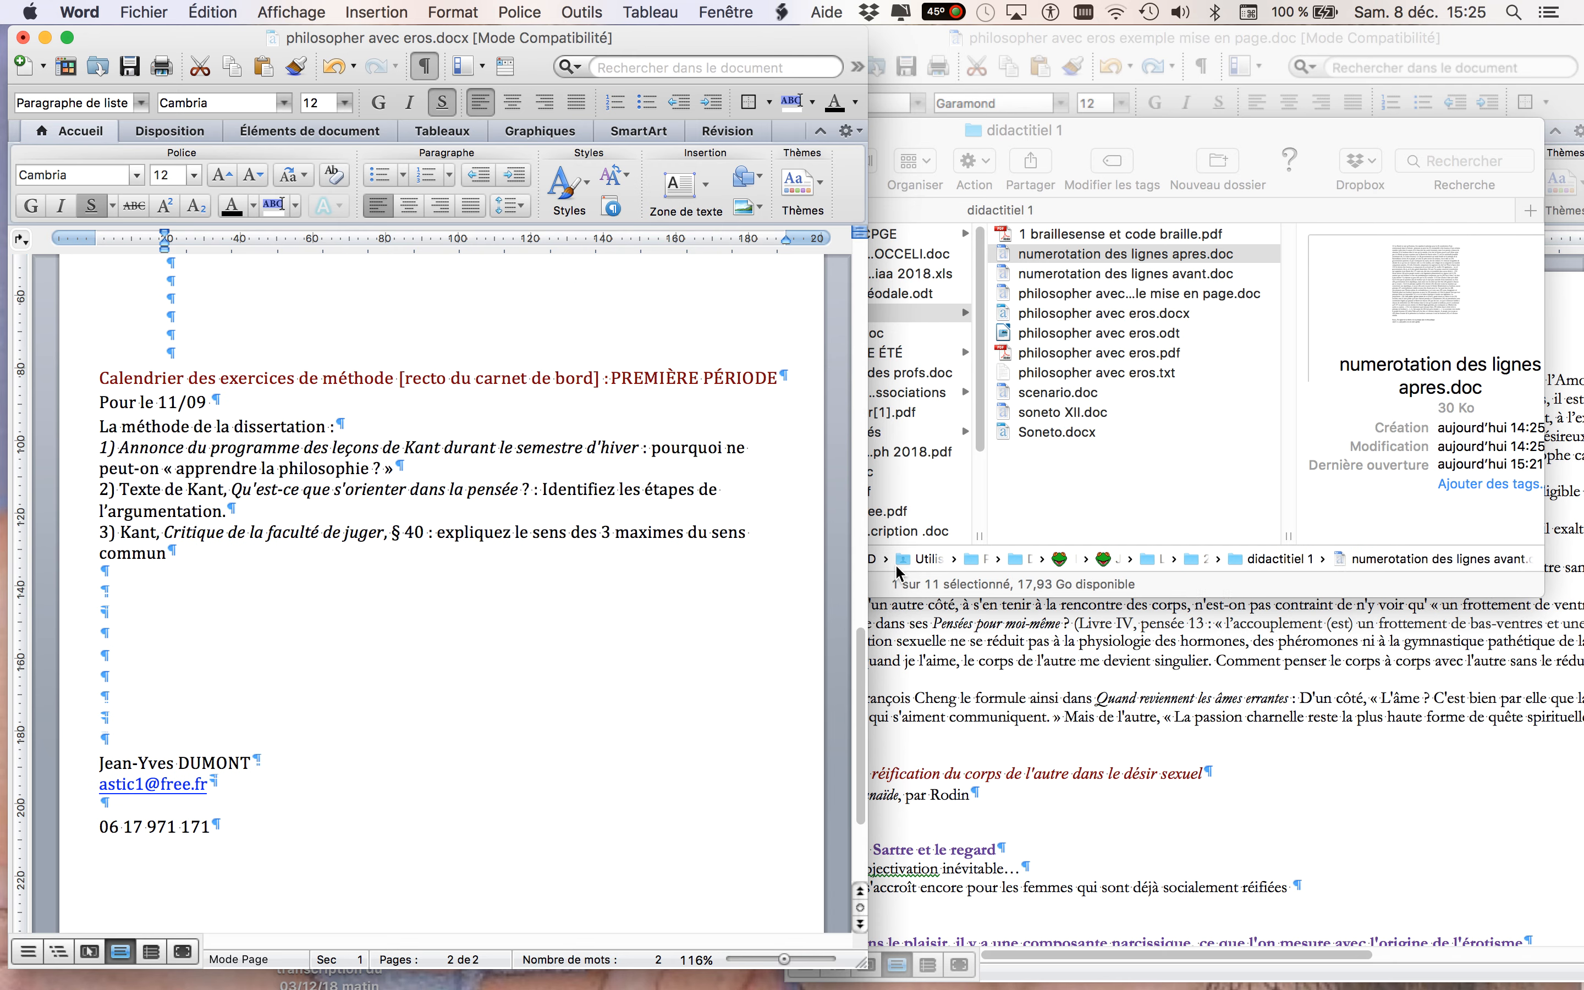
click(1094, 649)
scroll(683, 495, up, 10)
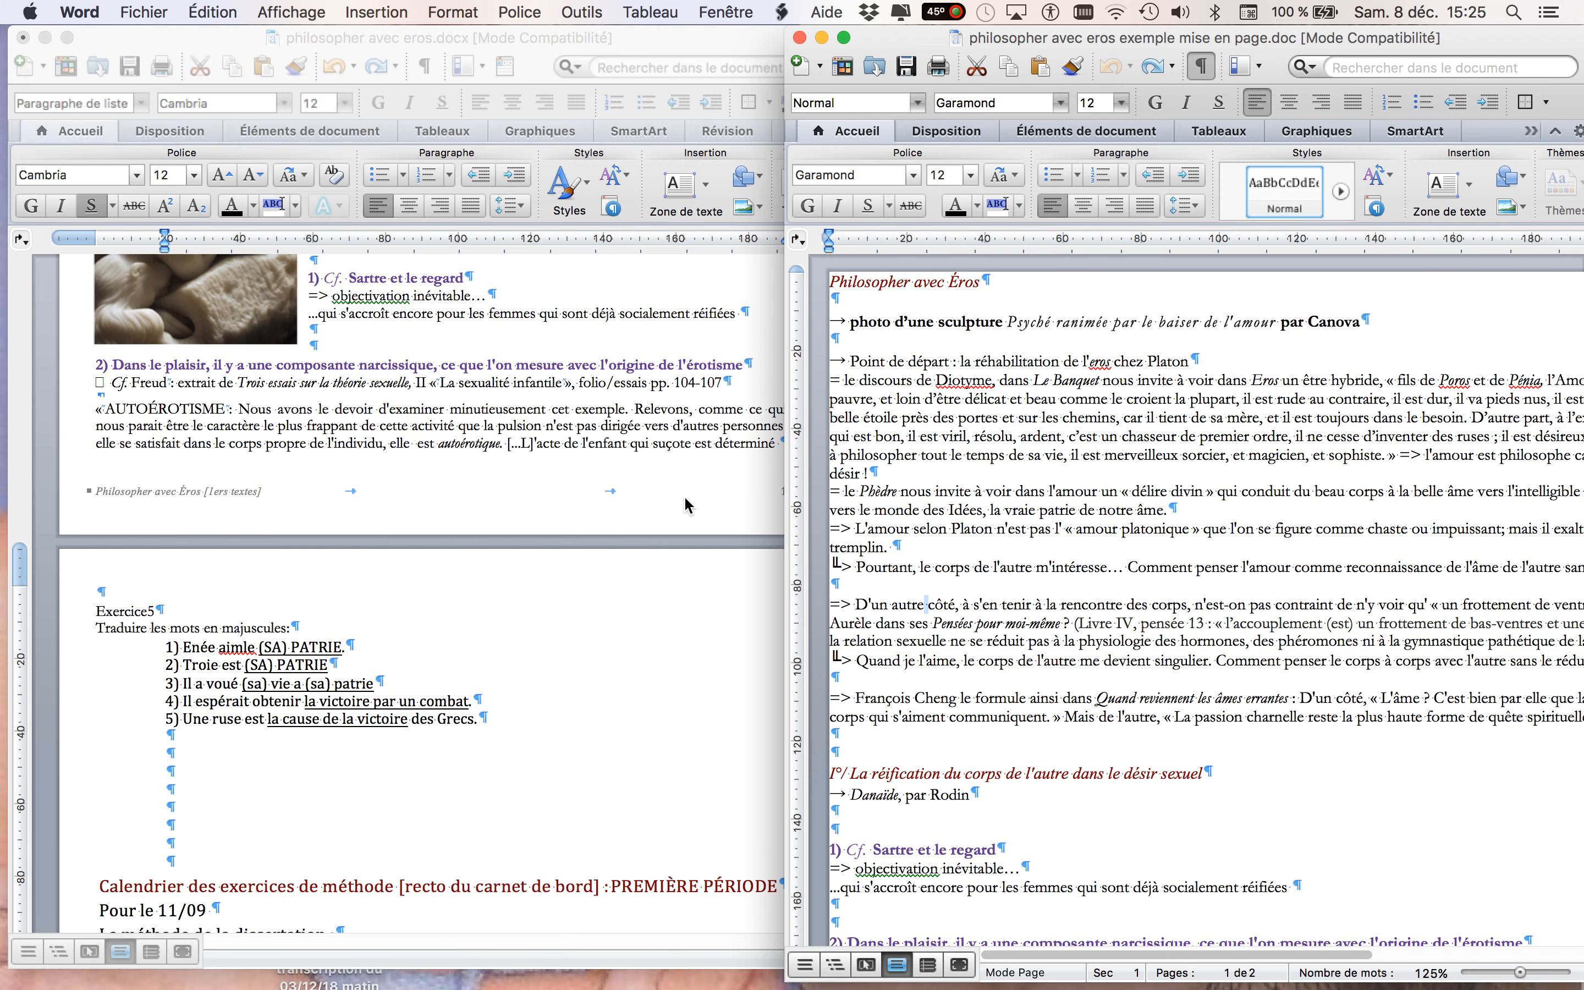
click(702, 544)
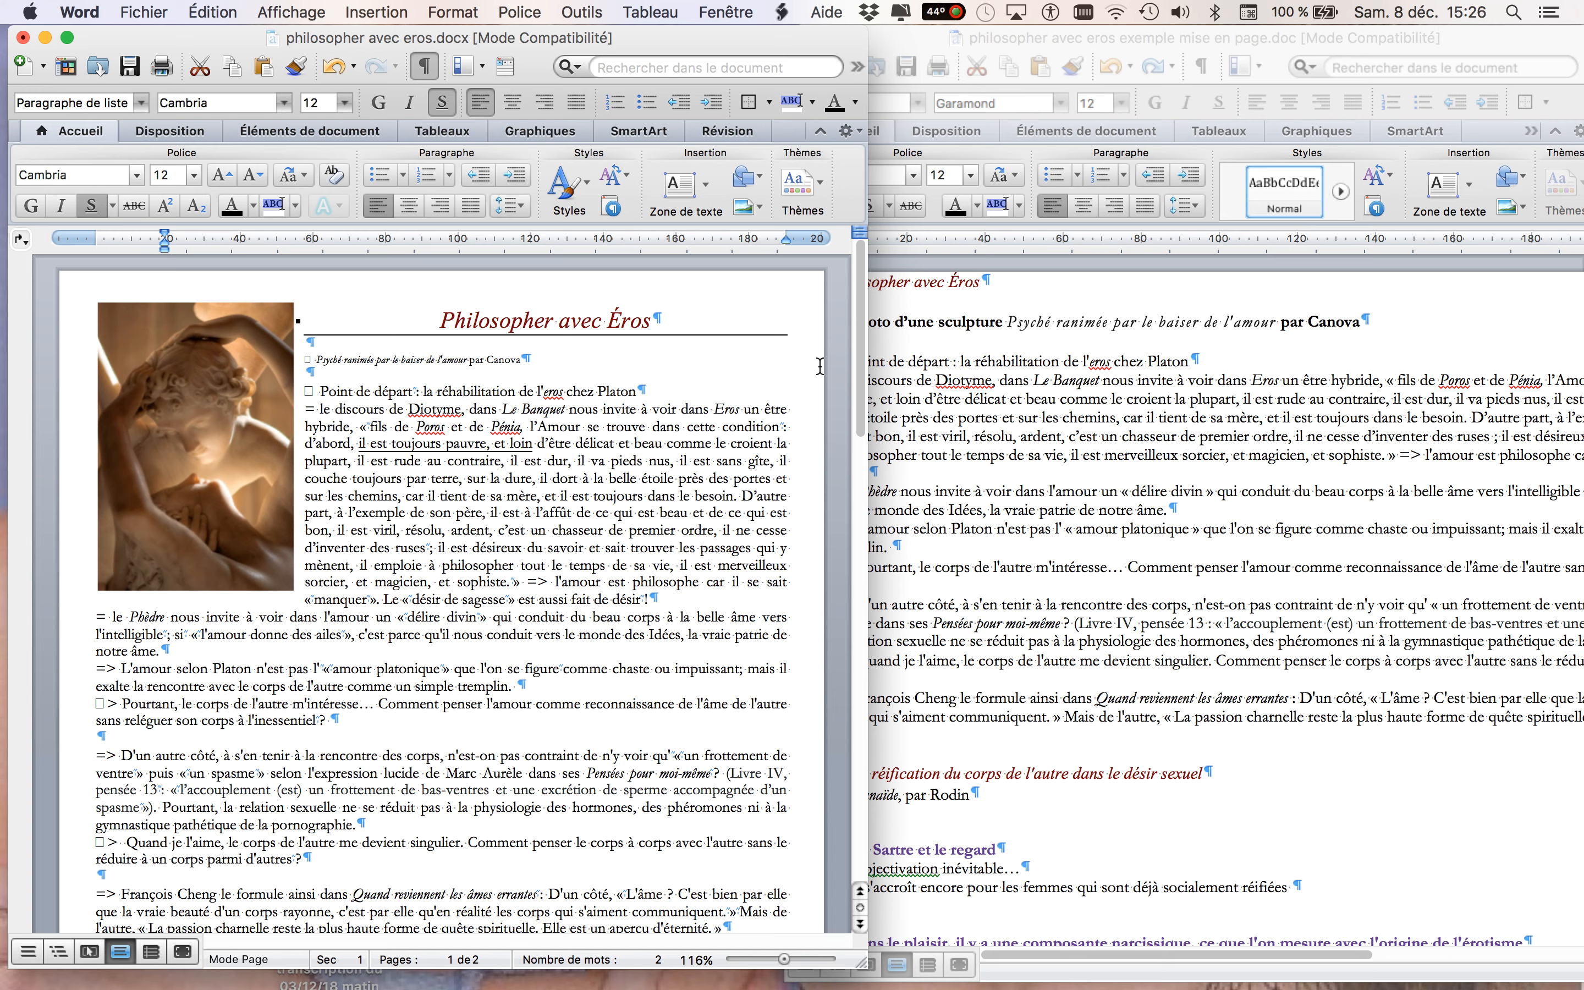
click(638, 484)
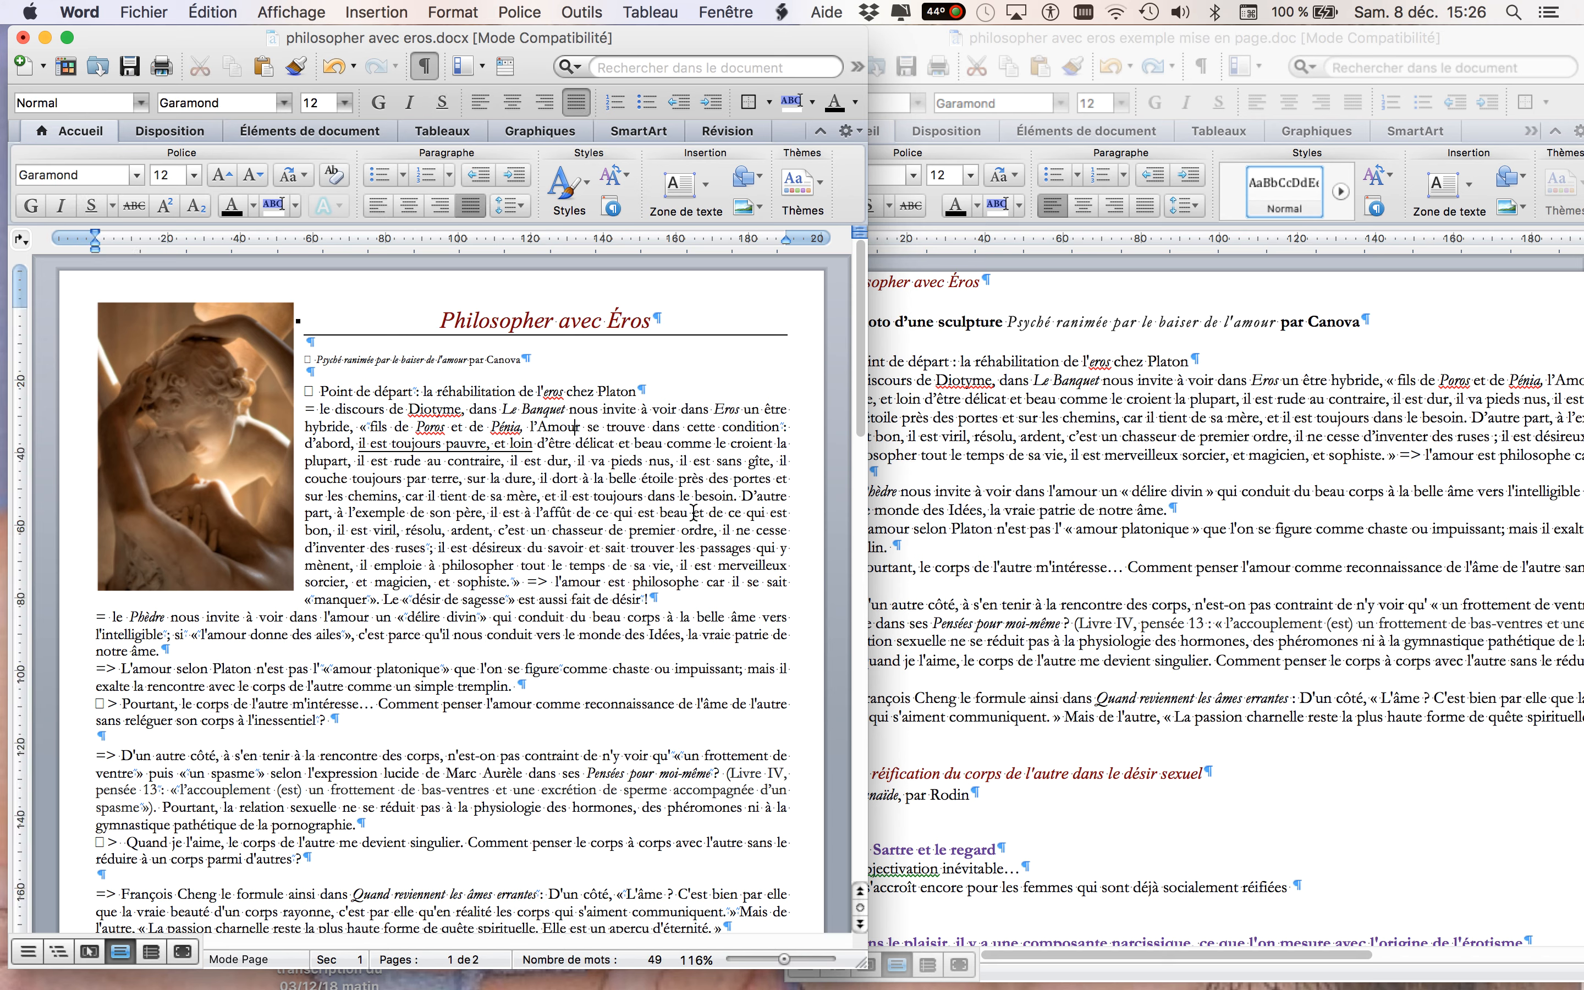
click(616, 496)
click(595, 530)
Save the document as plain text (.txt) named "philosopher avec eros 2" in didactitiel 1, accepting the default Mac OS encoding
click(157, 15)
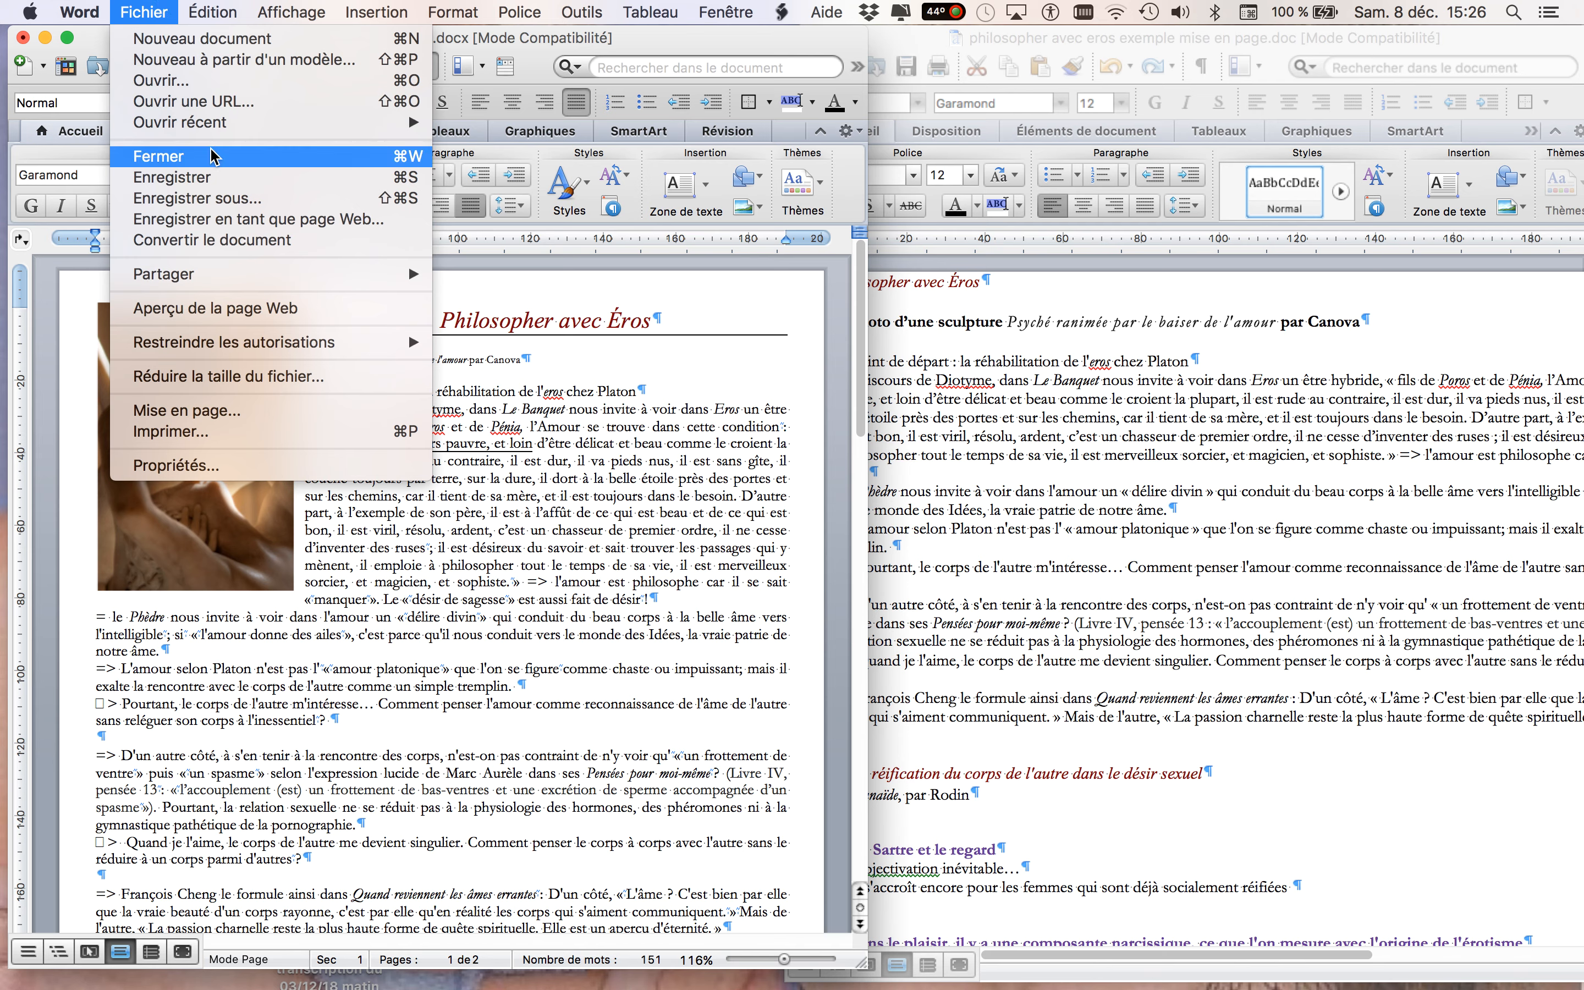
click(232, 196)
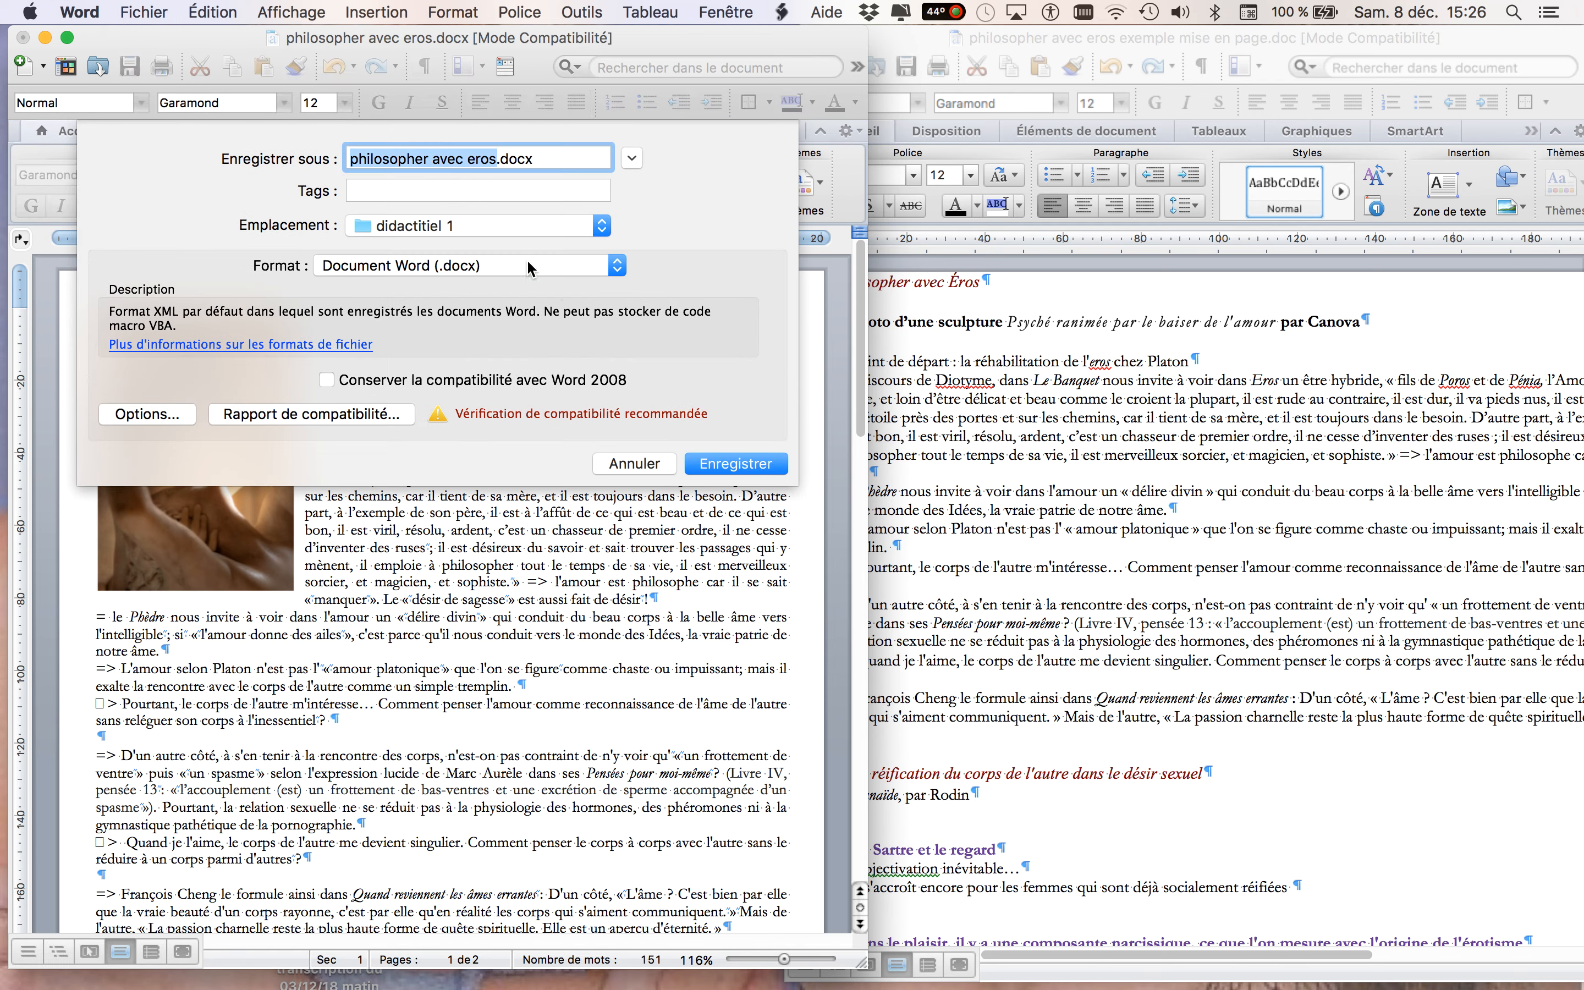
click(470, 265)
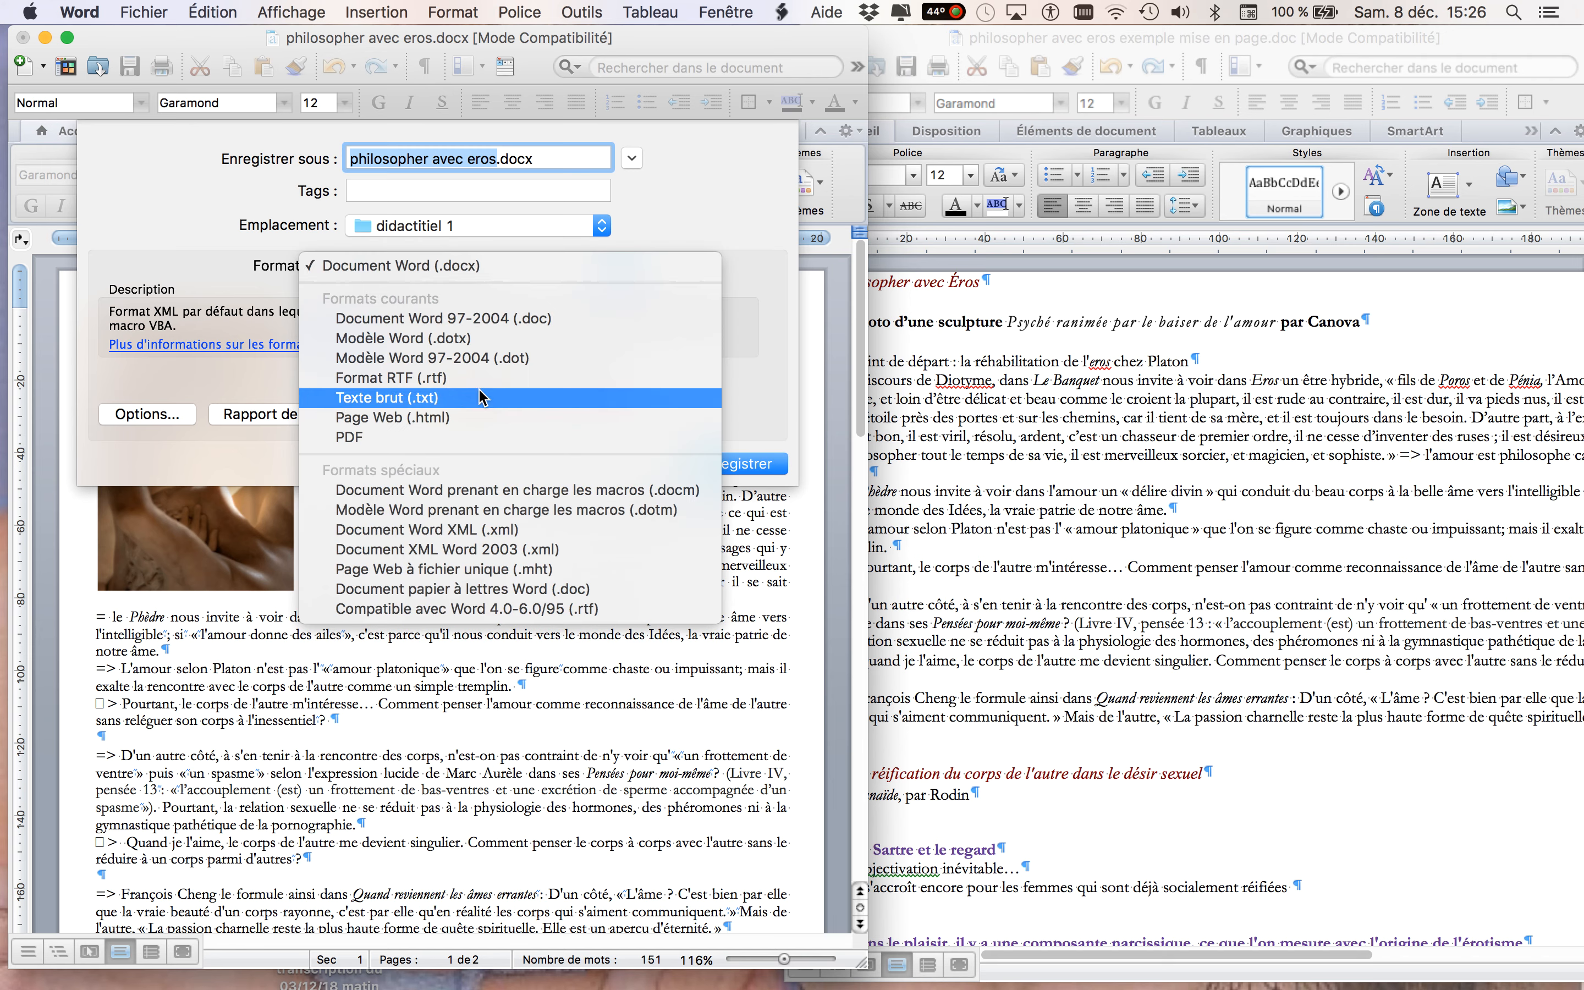
click(481, 398)
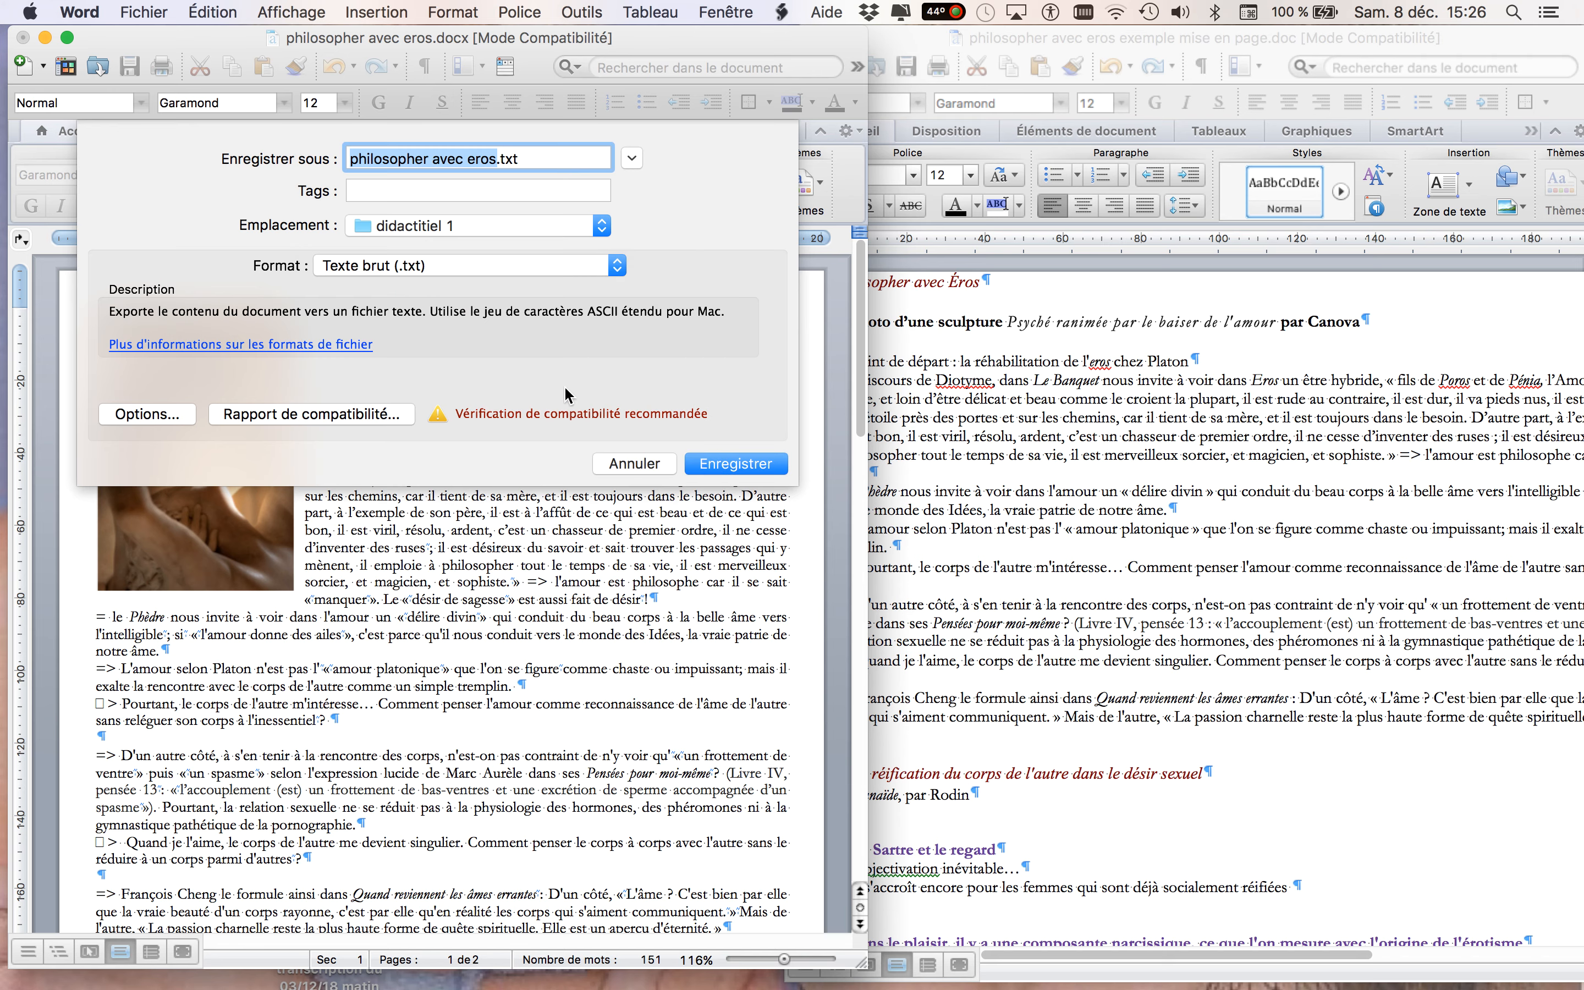
click(741, 465)
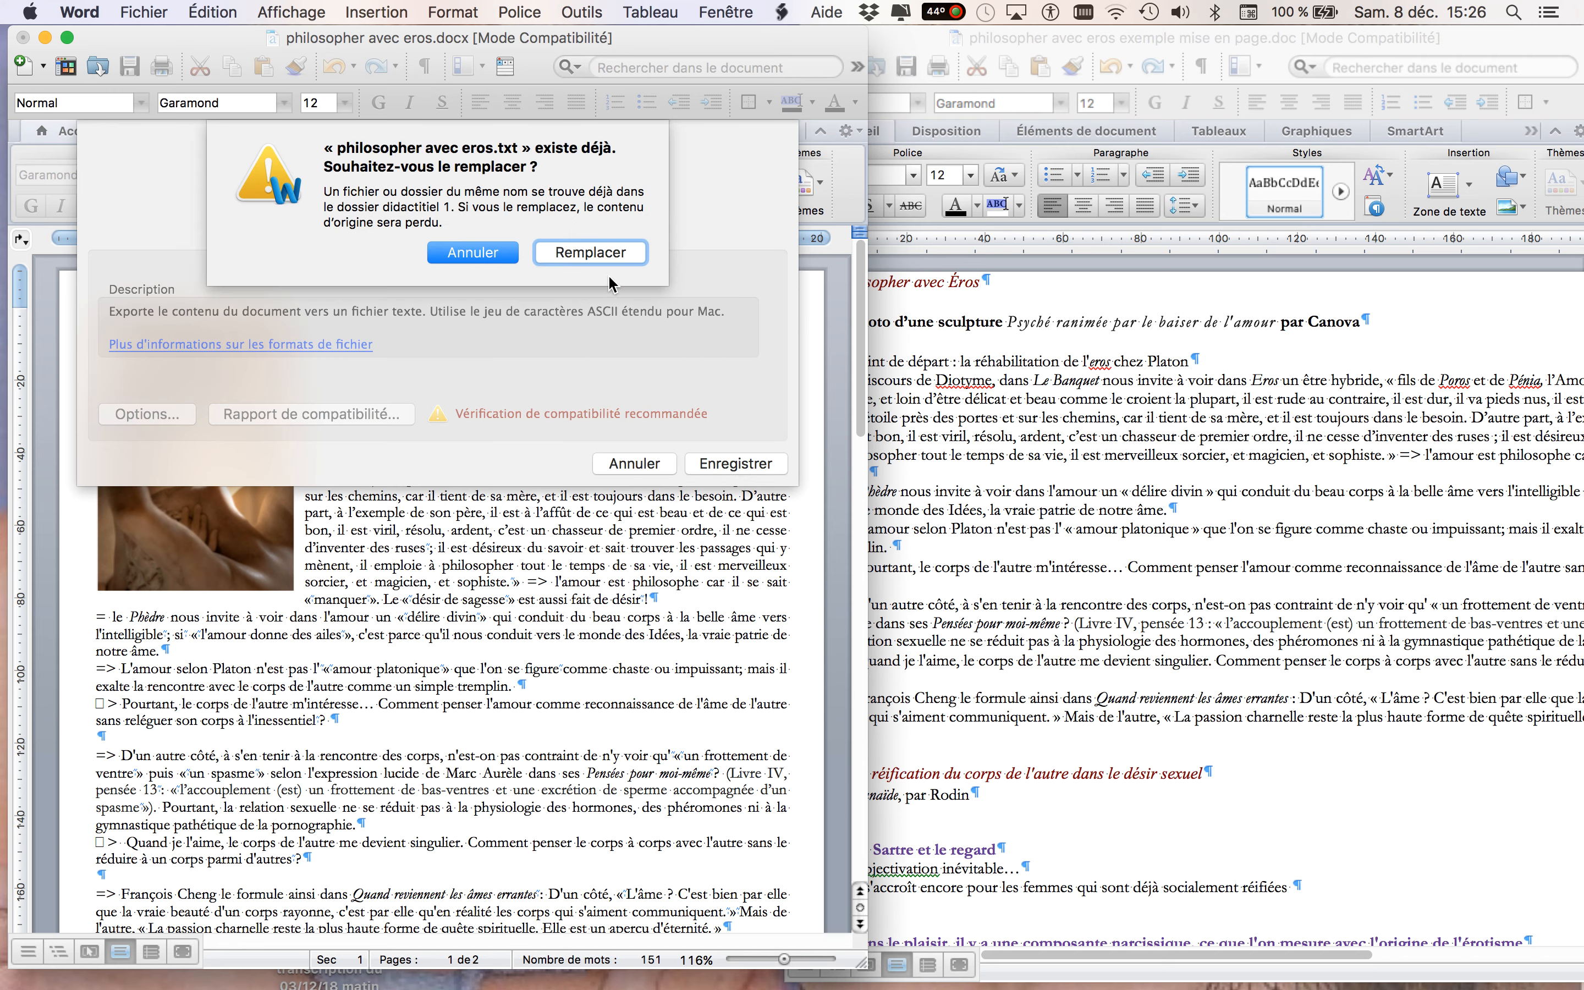
click(485, 255)
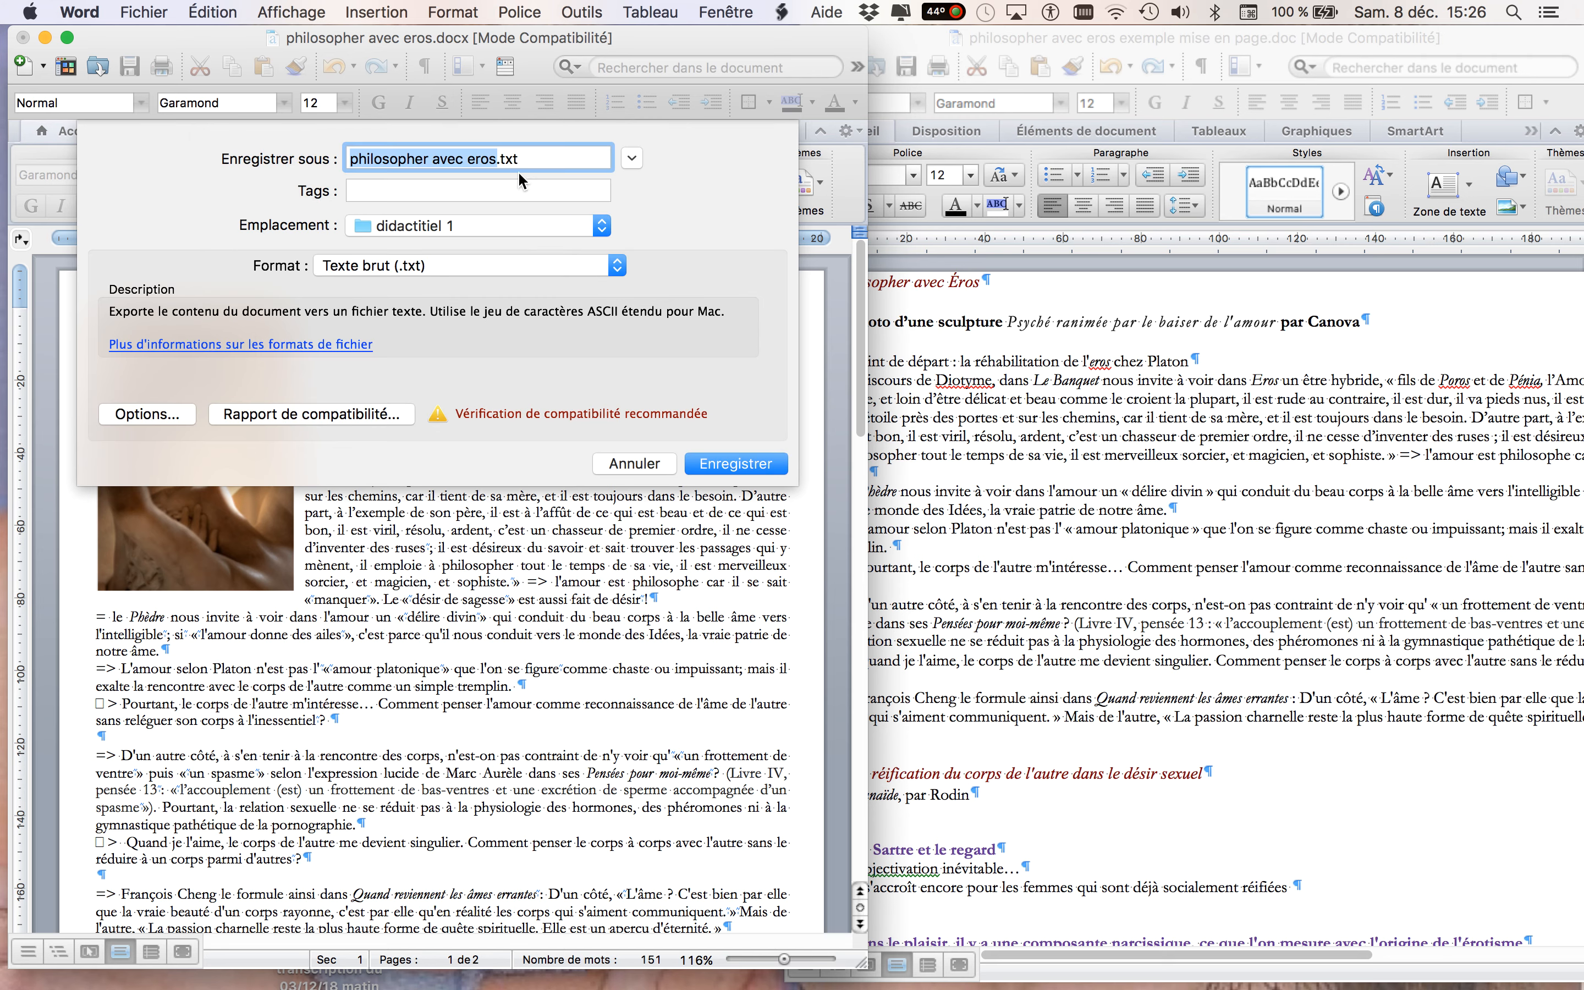
key(Right)
text(2)
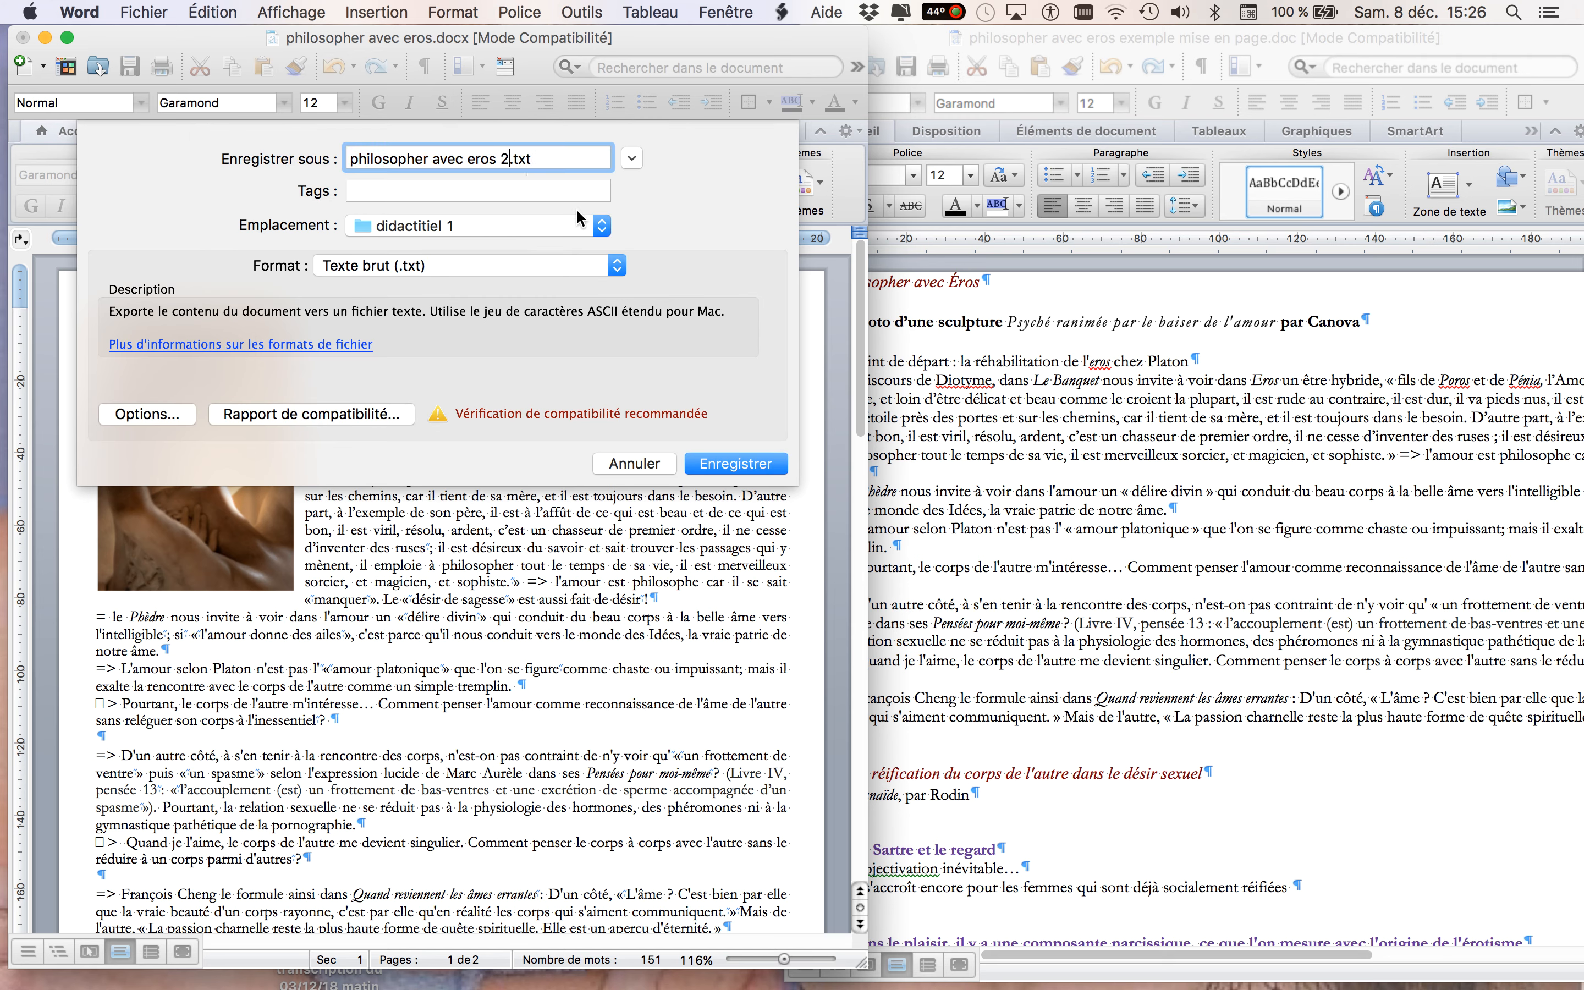
click(736, 463)
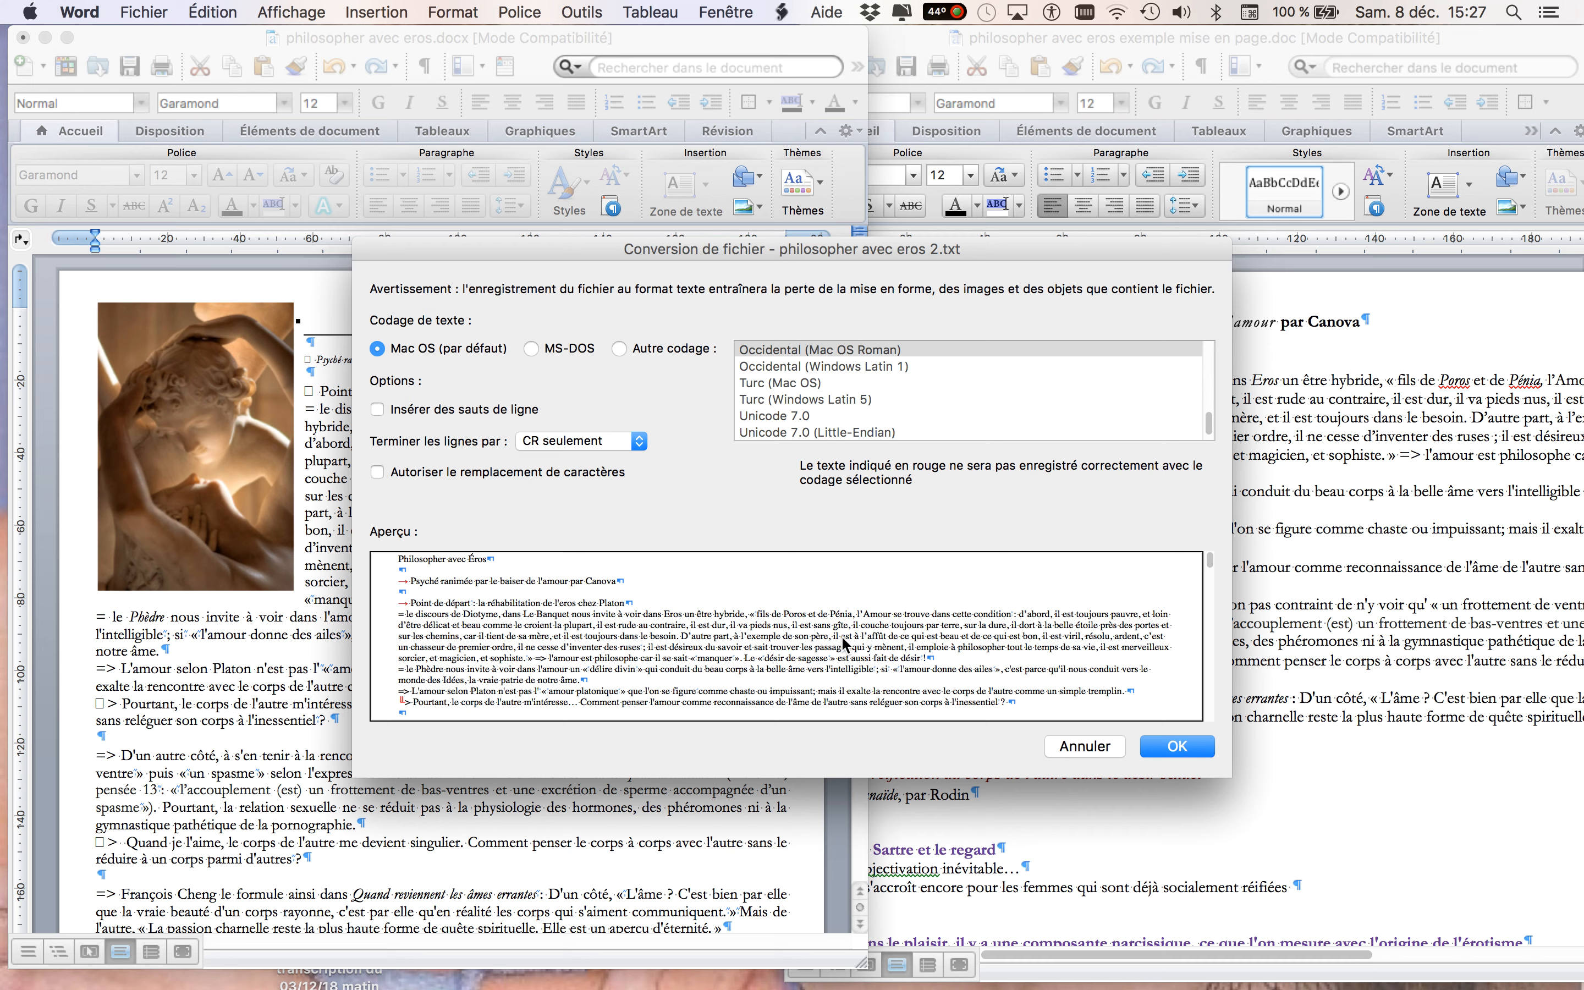
click(1194, 747)
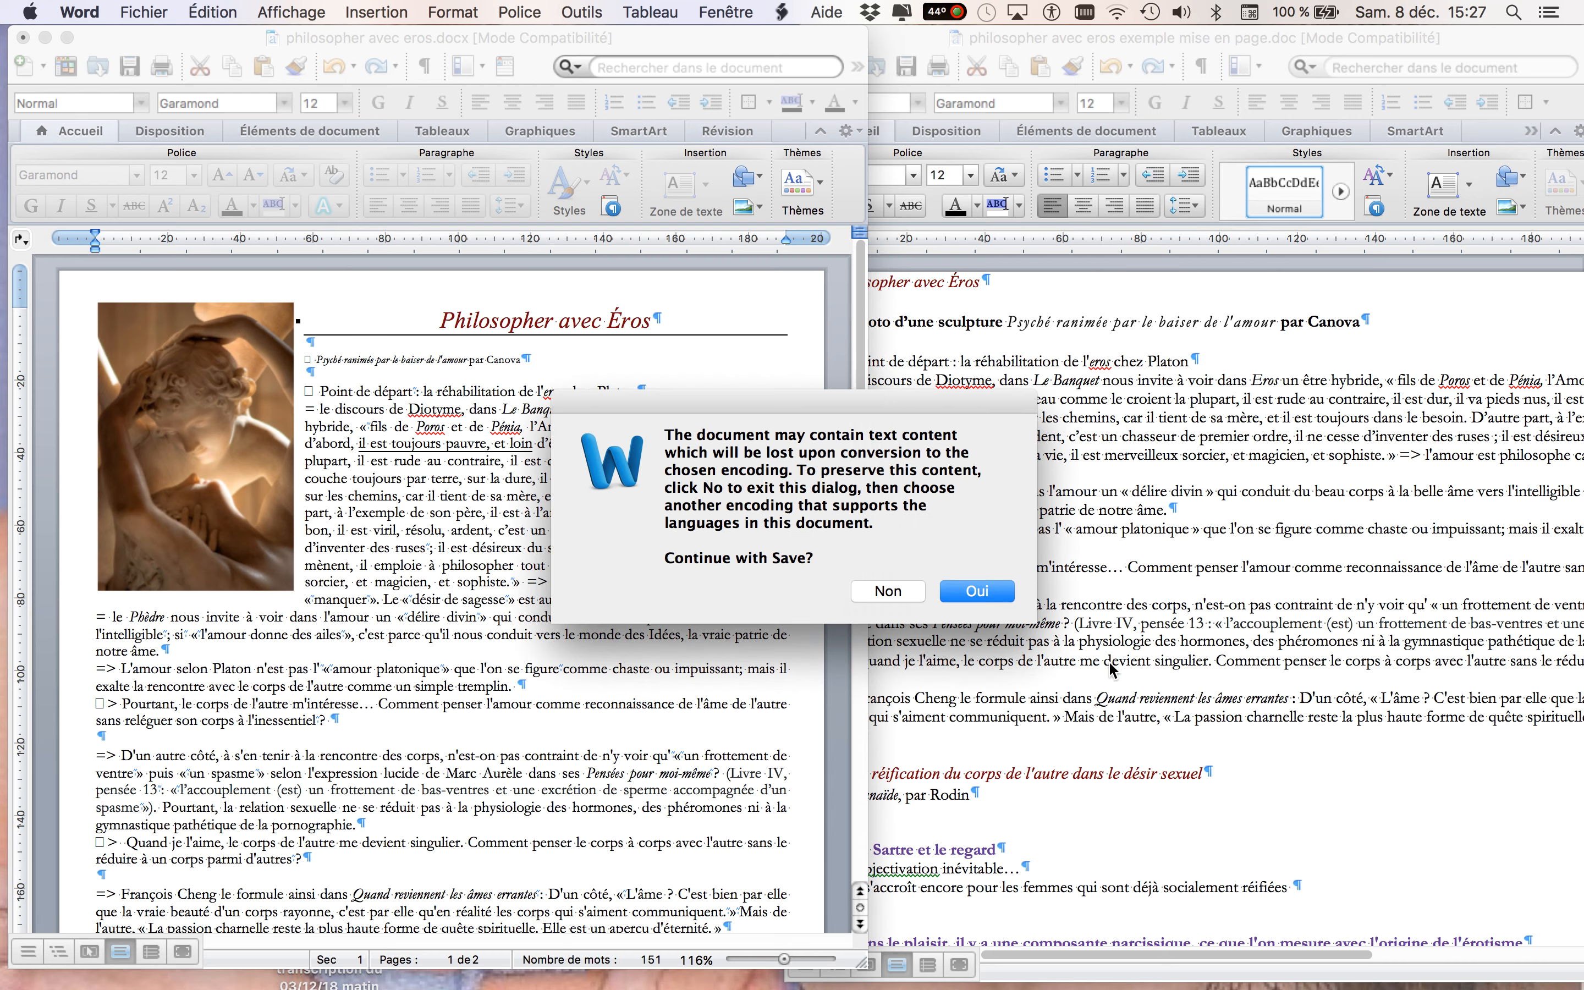
click(988, 585)
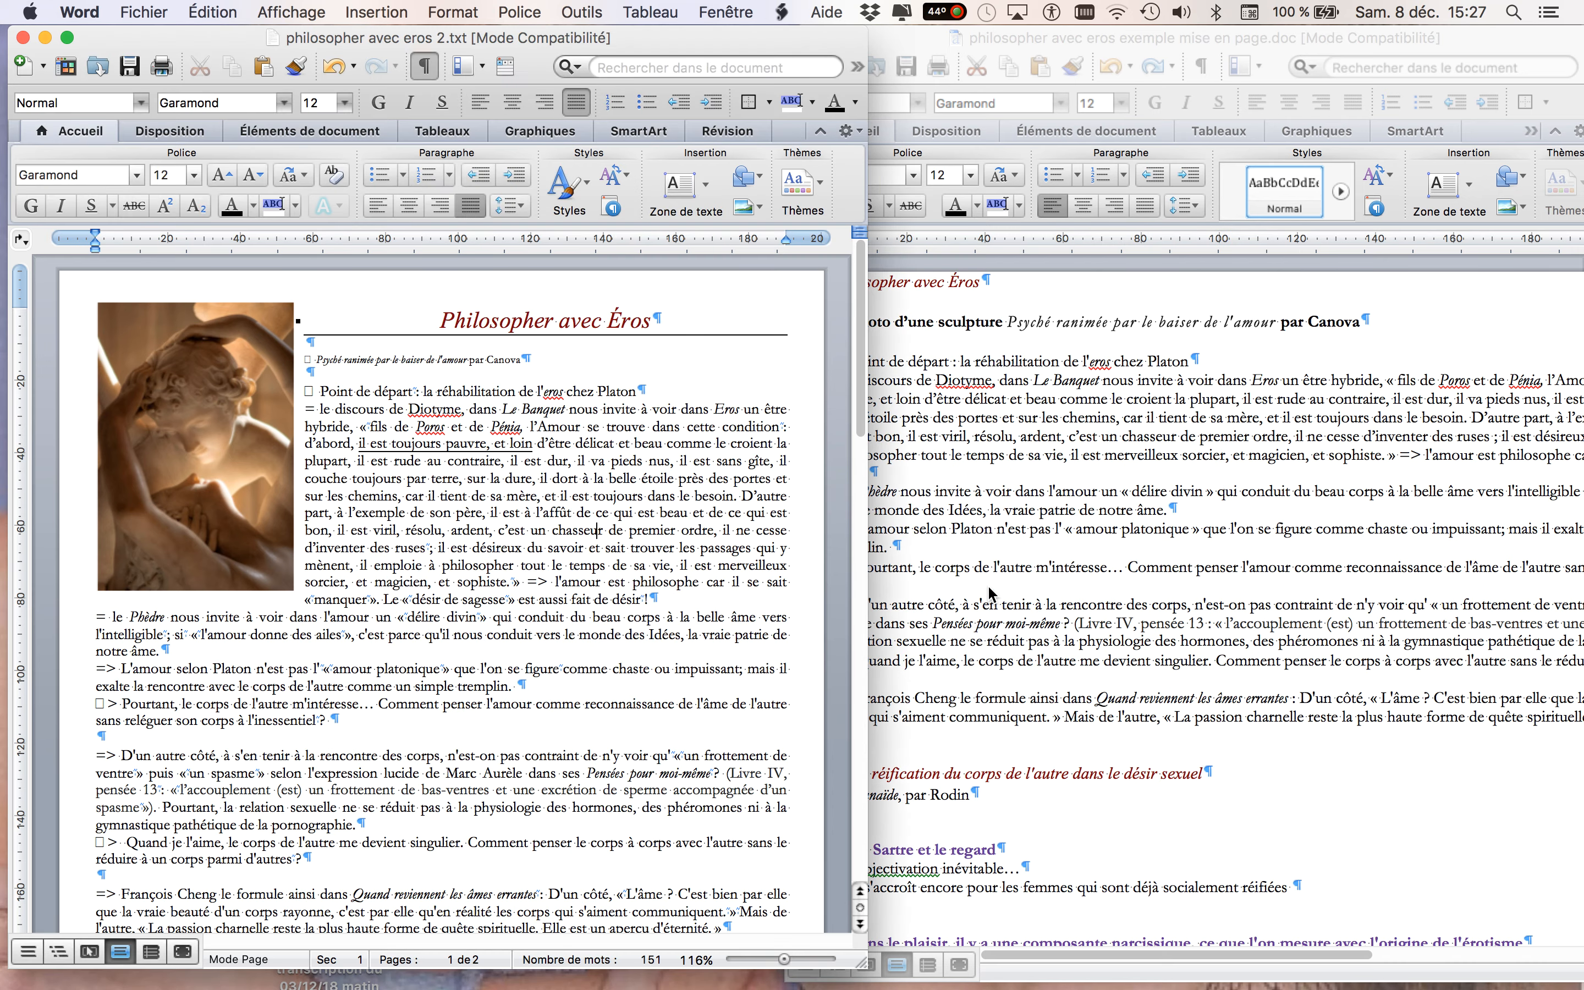
Switch to Finder, open philosopher avec eros.txt in TextEdit, and place its enlarged window beside the Word document
key(super+Tab)
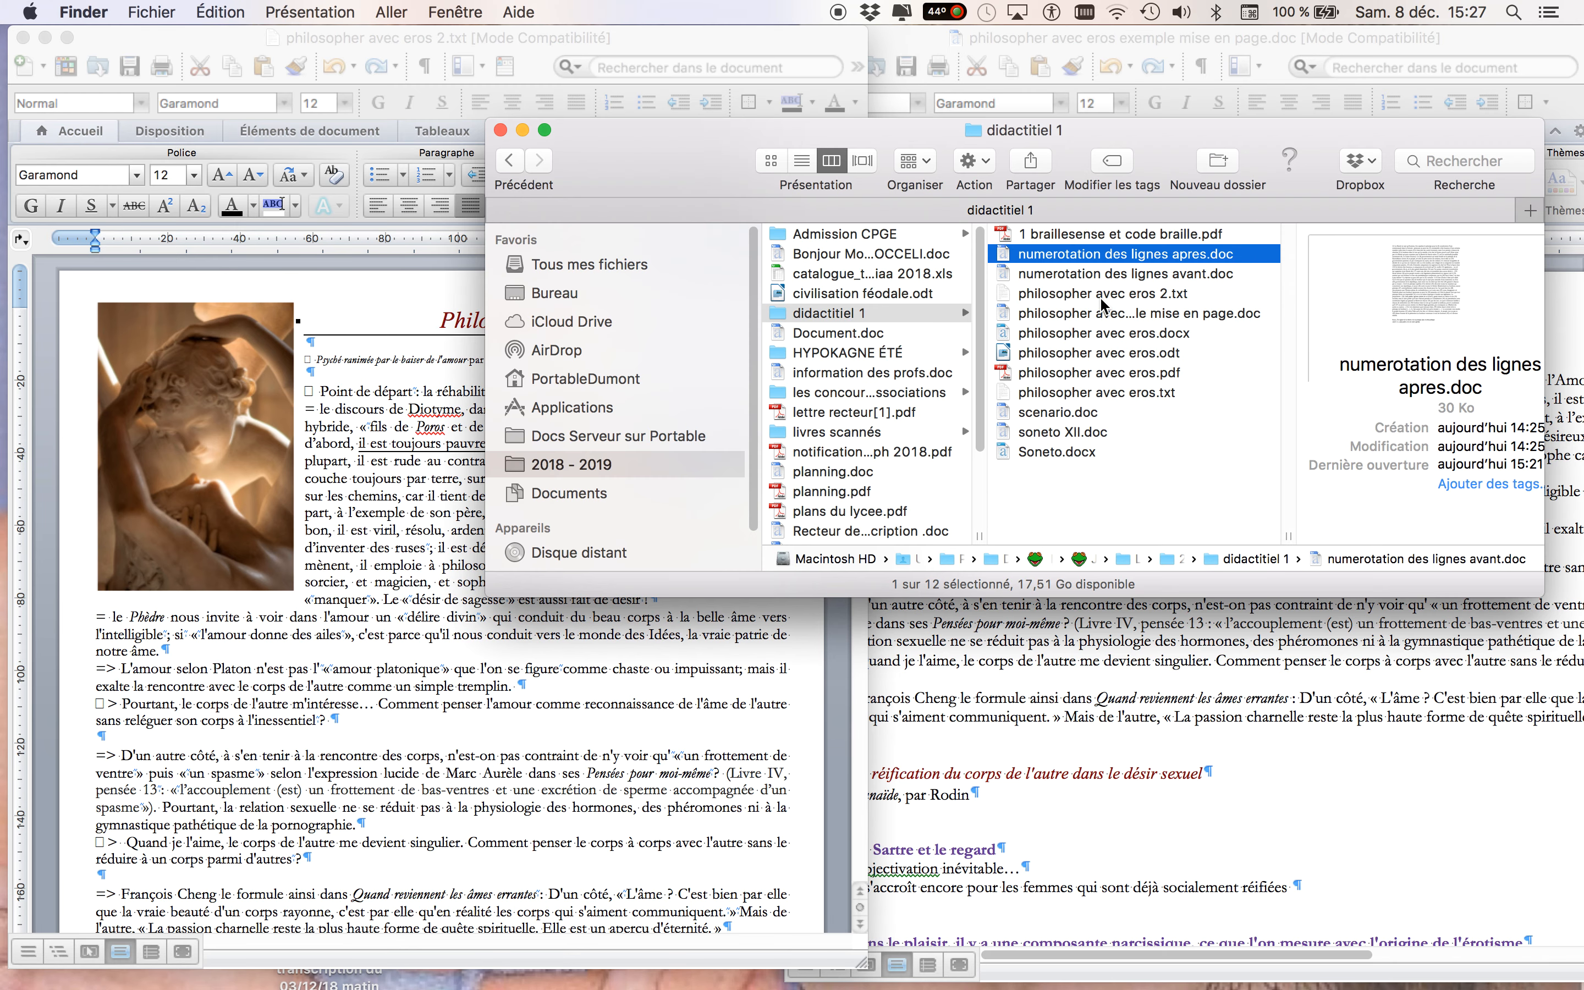
double_click(1113, 393)
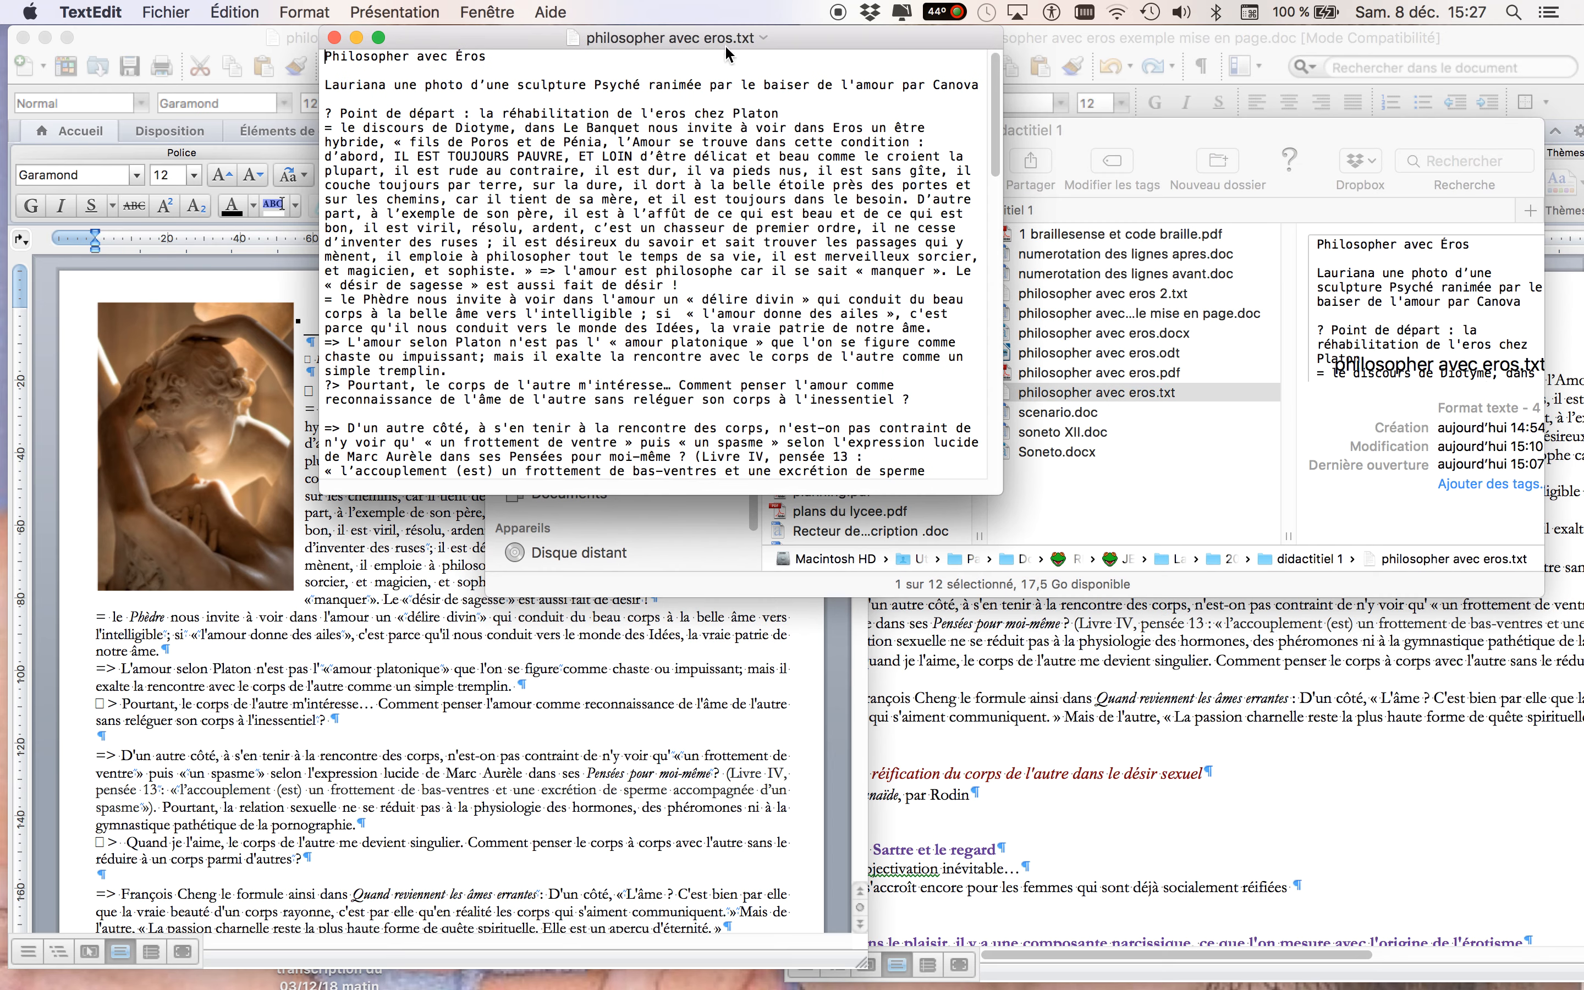
drag(750, 38, 1223, 48)
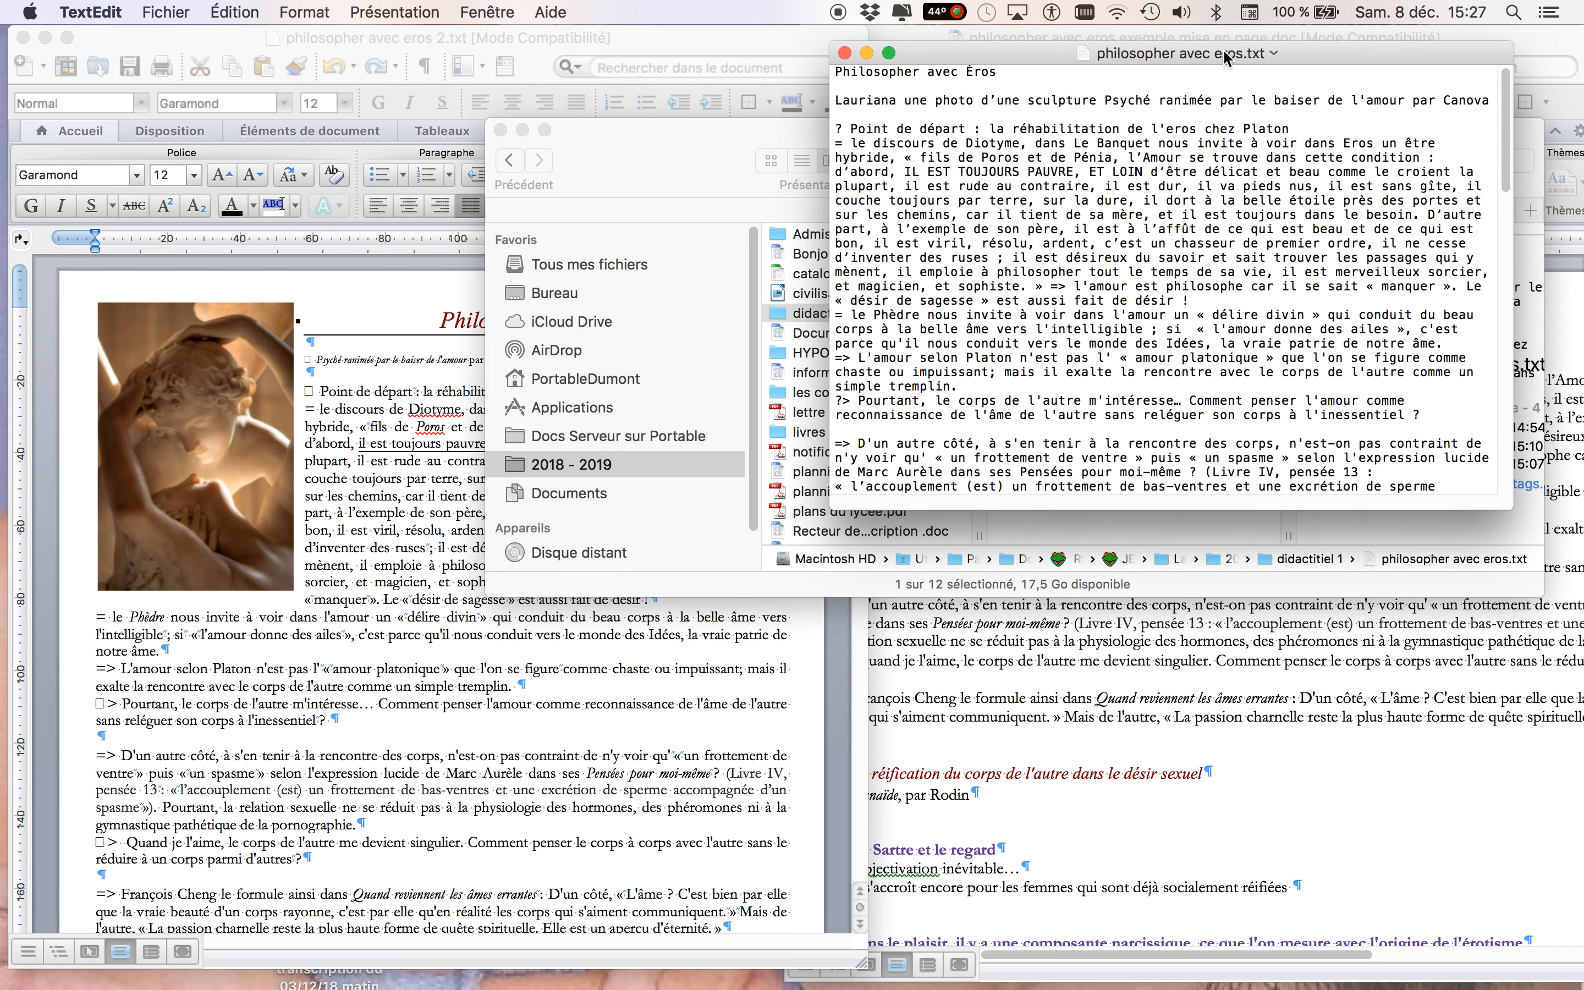
drag(1512, 504, 1580, 941)
Compare the capitalised "IL EST TOUJOURS PAUVRE, ET LOIN" in the text file with the Word document, then examine its Exercice5
click(457, 714)
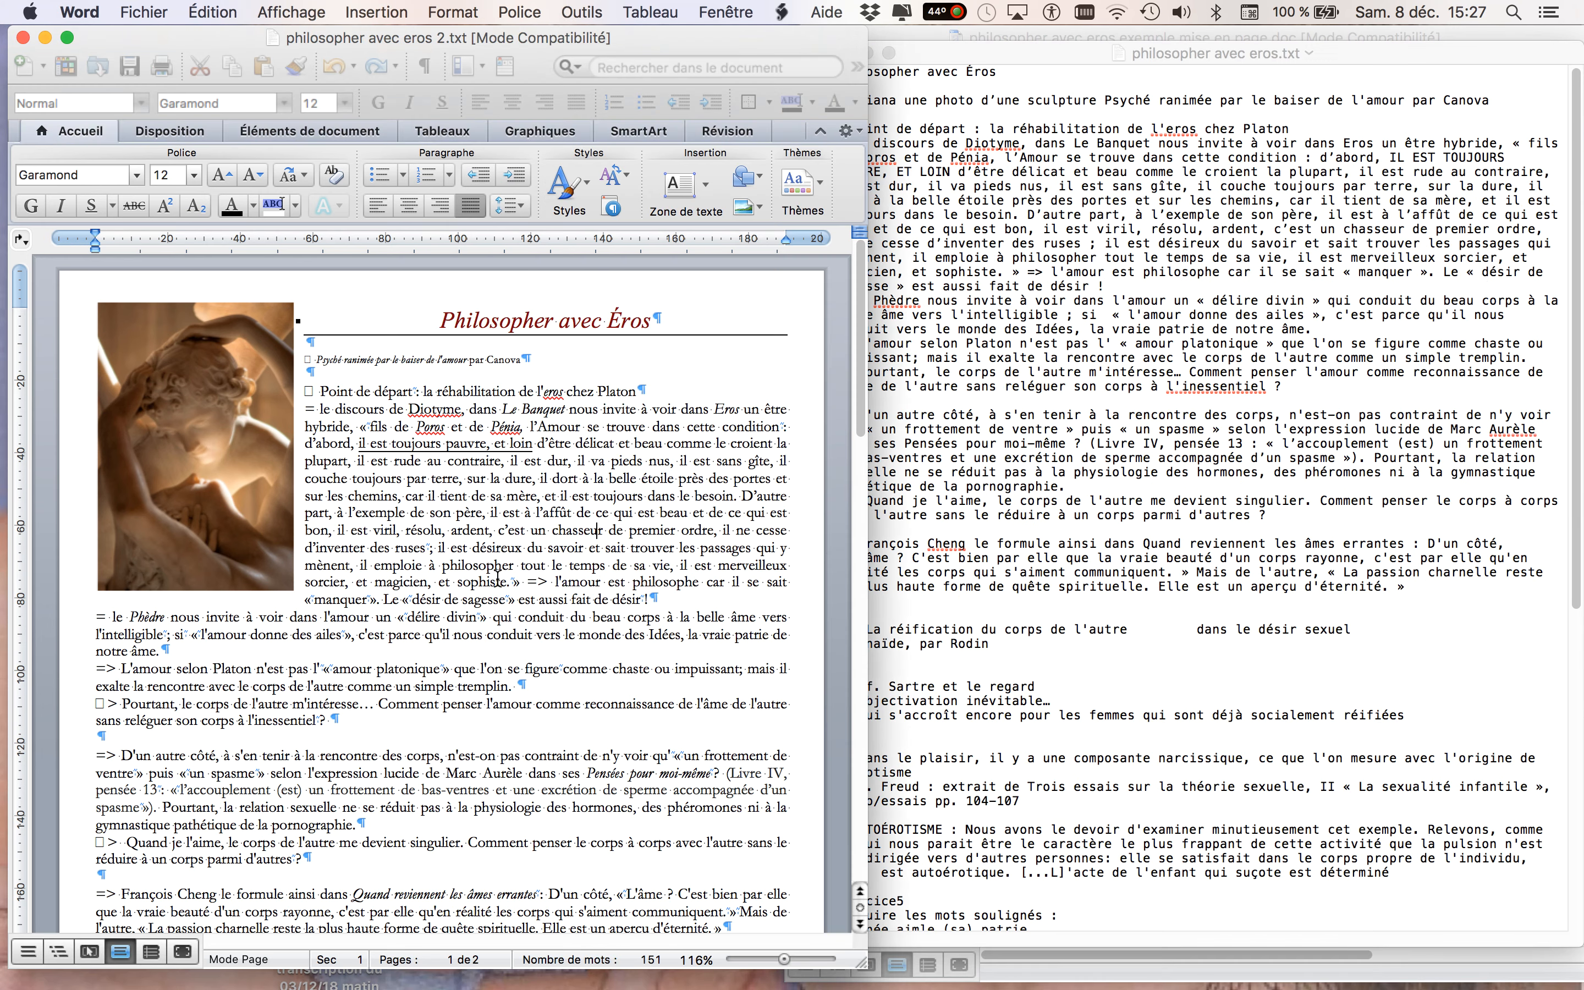
click(1200, 498)
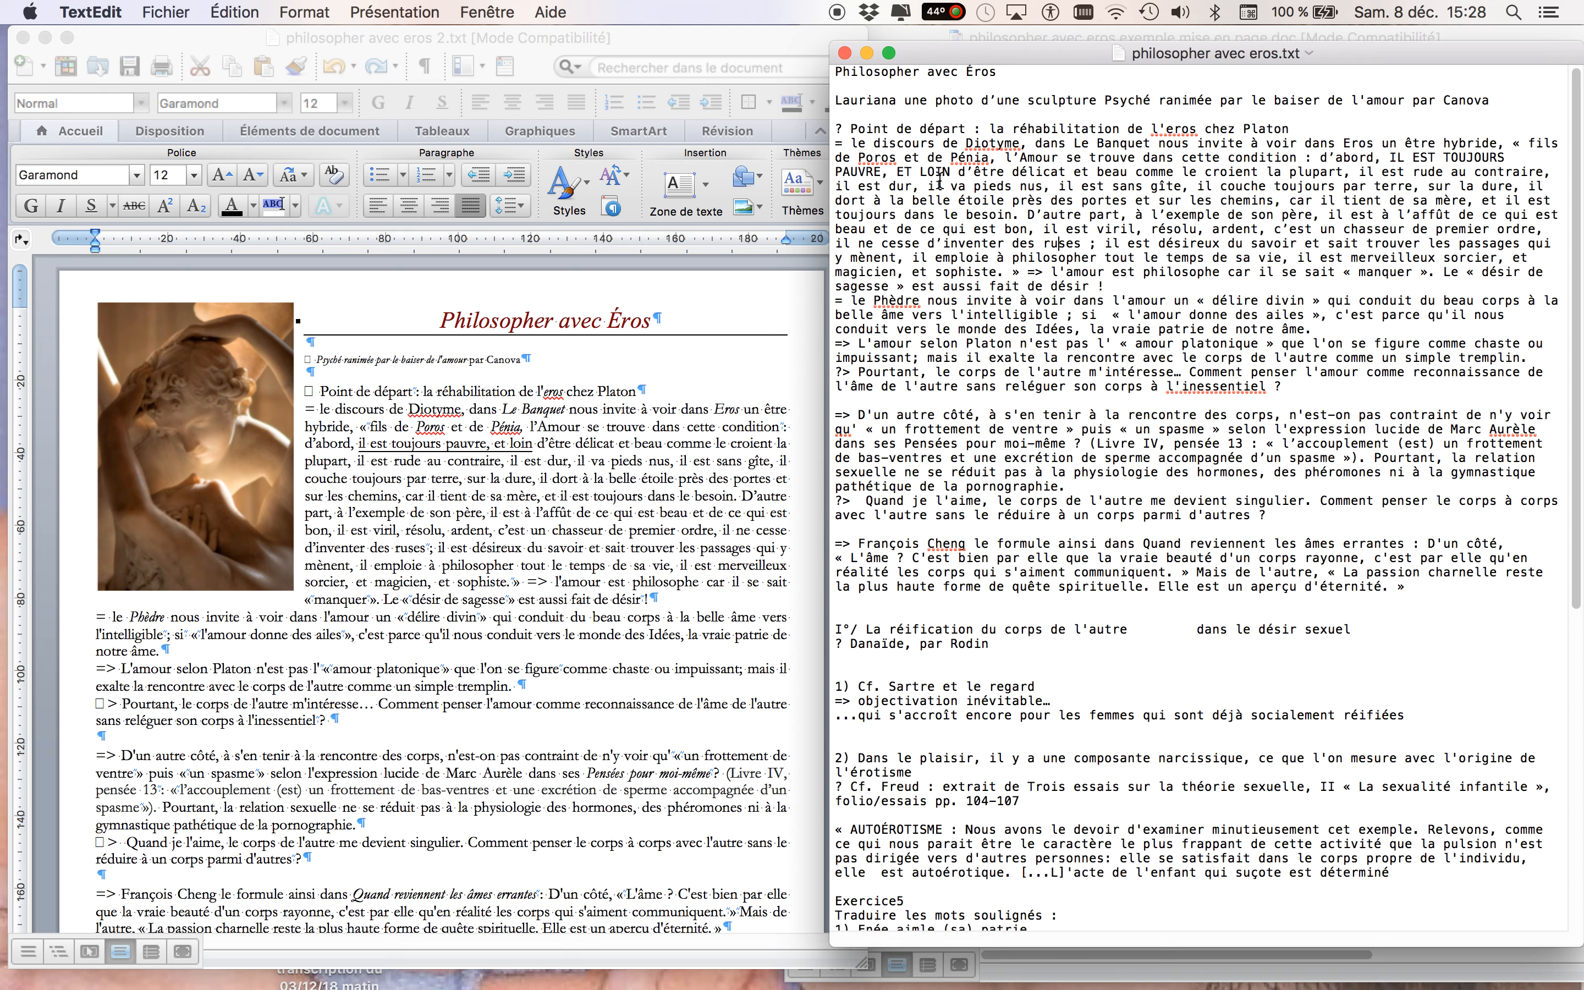
drag(957, 172, 1385, 158)
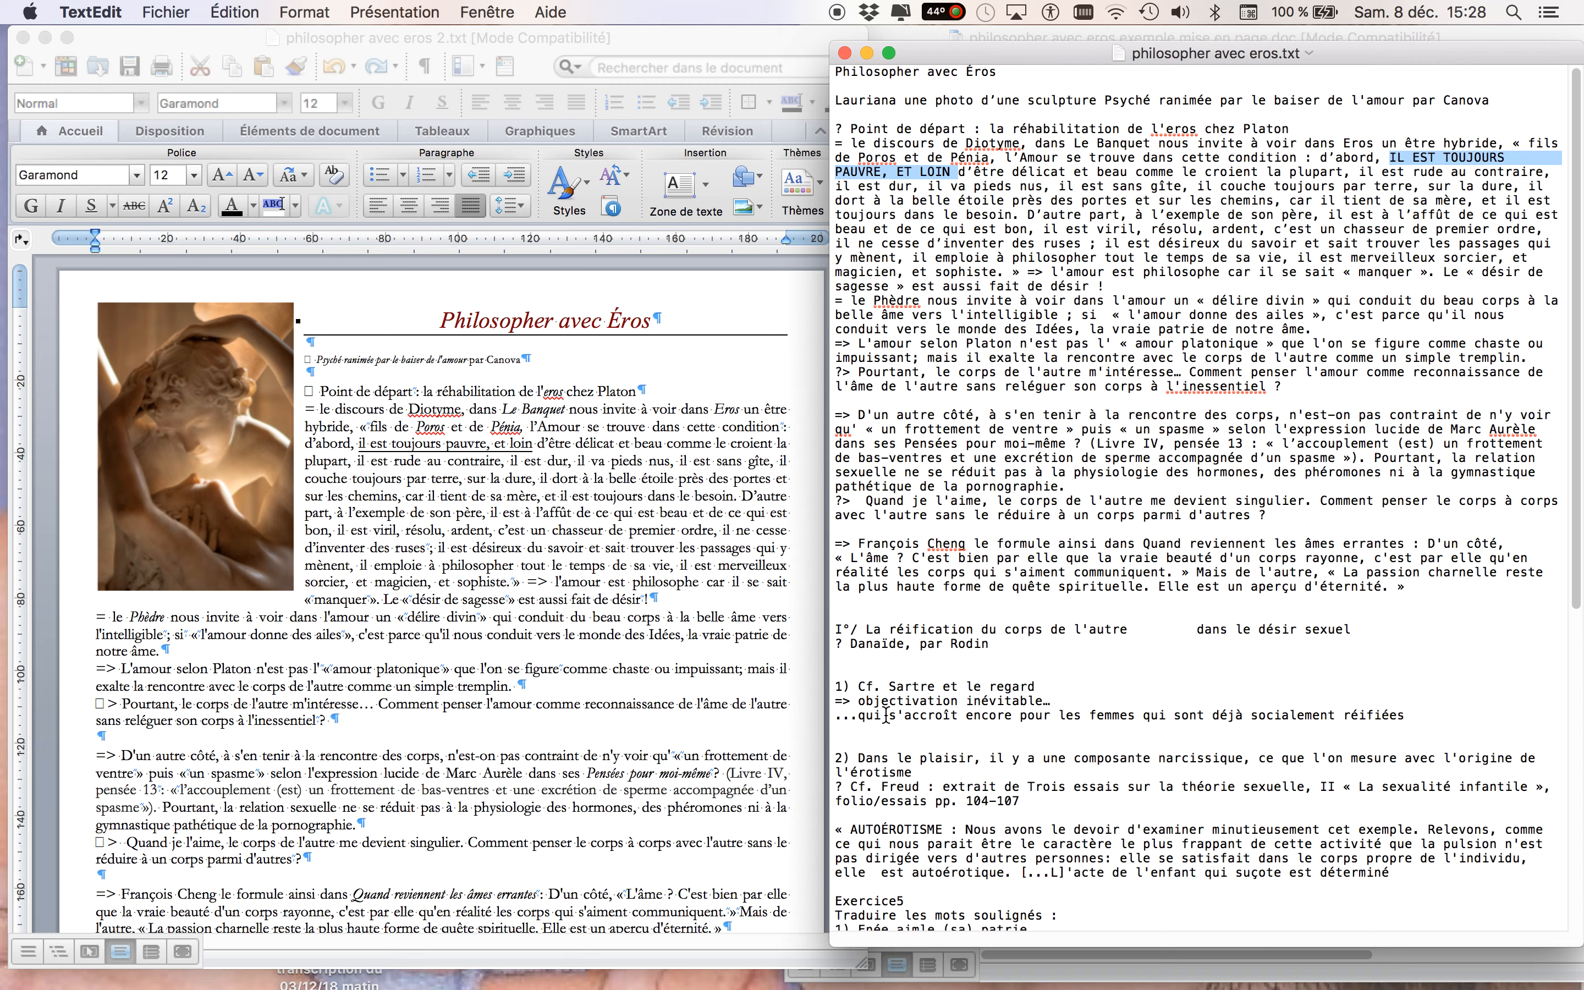
click(692, 680)
scroll(685, 698, down, 6)
scroll(685, 699, down, 15)
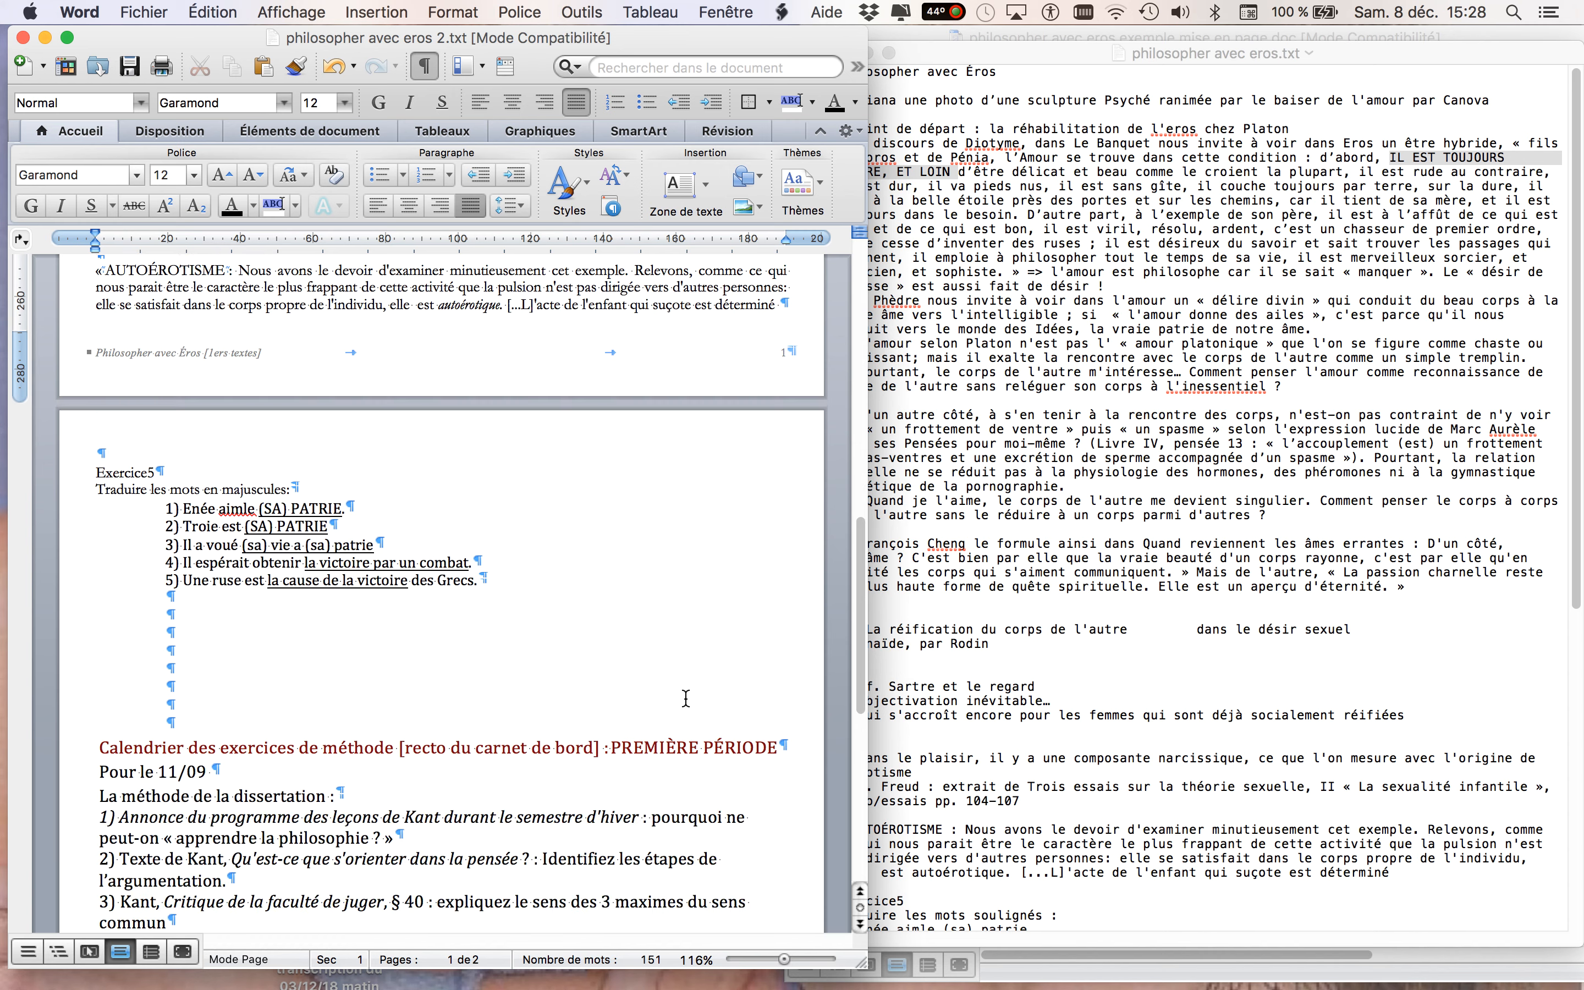